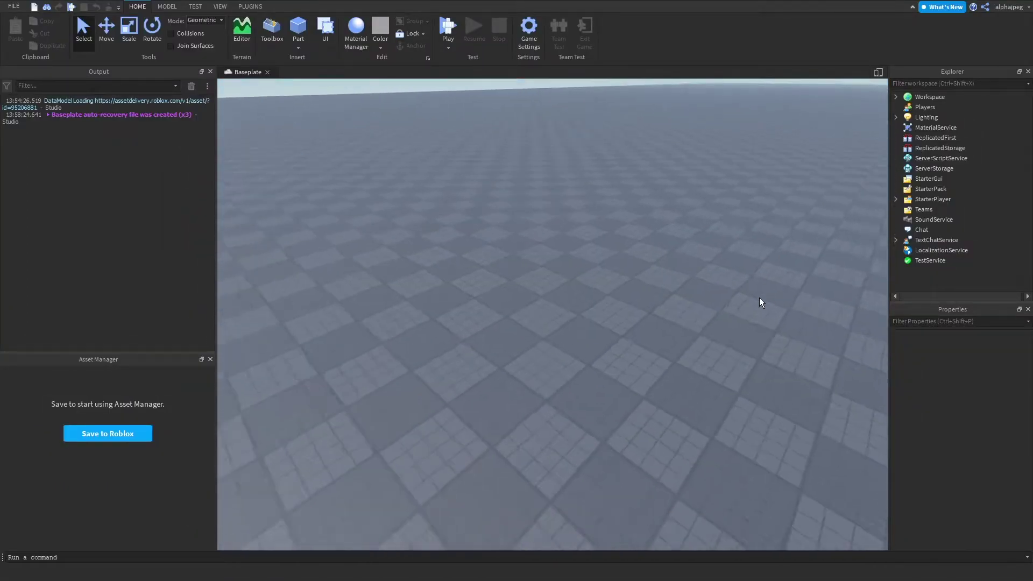
Add a ScreenGui to StarterGui and insert a Frame inside it
{"action": "key", "text": "w"}
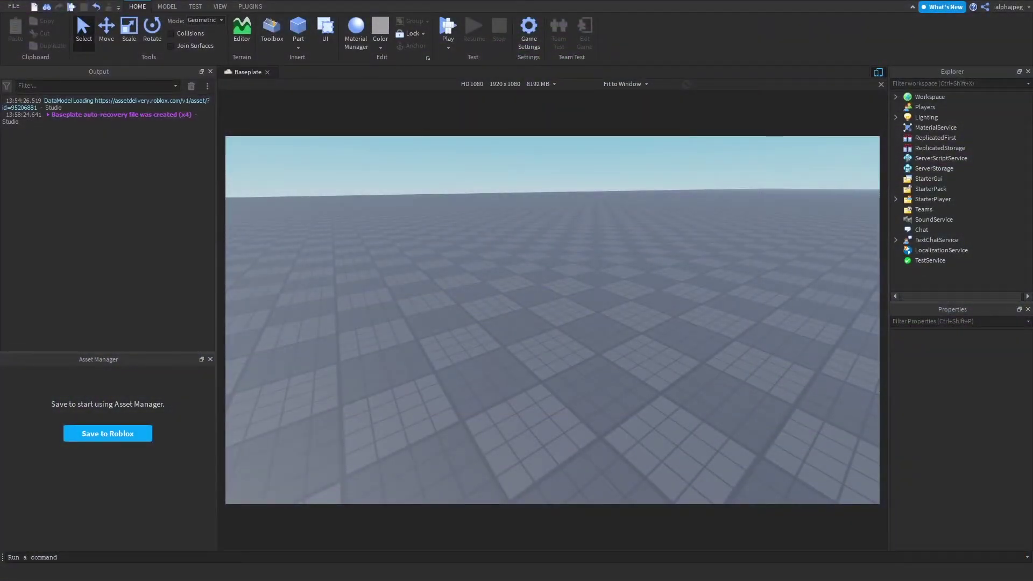
{"action": "left_click", "coordinate": [943, 179]}
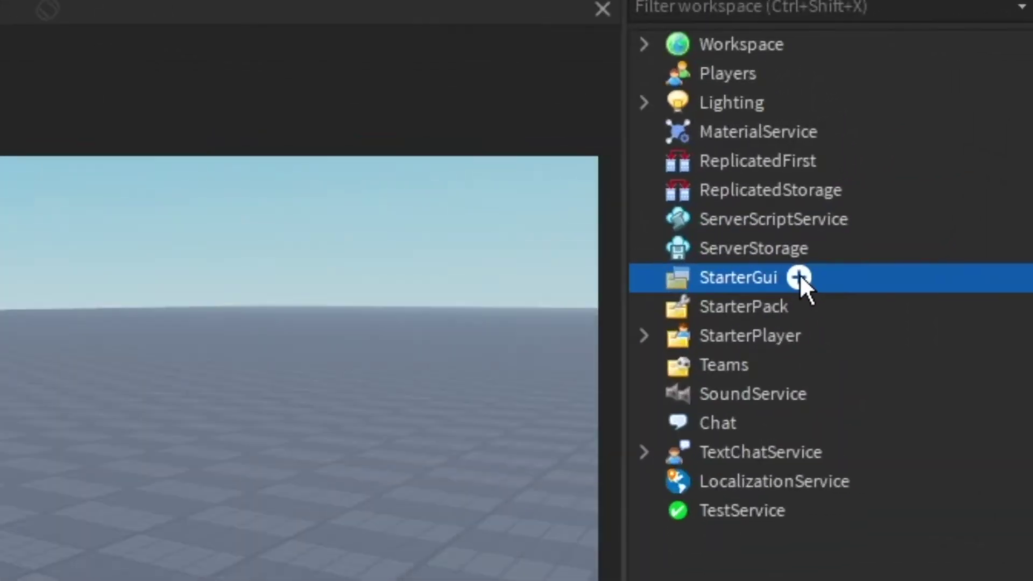
{"action": "left_click", "coordinate": [950, 179]}
{"action": "left_click", "coordinate": [800, 422]}
{"action": "left_click", "coordinate": [788, 130]}
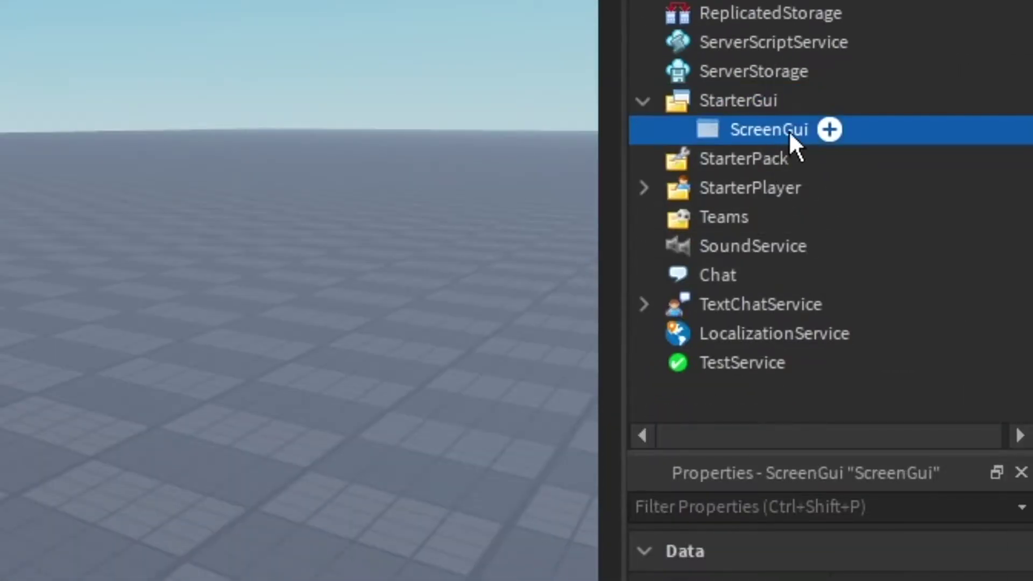
{"action": "left_click", "coordinate": [828, 129]}
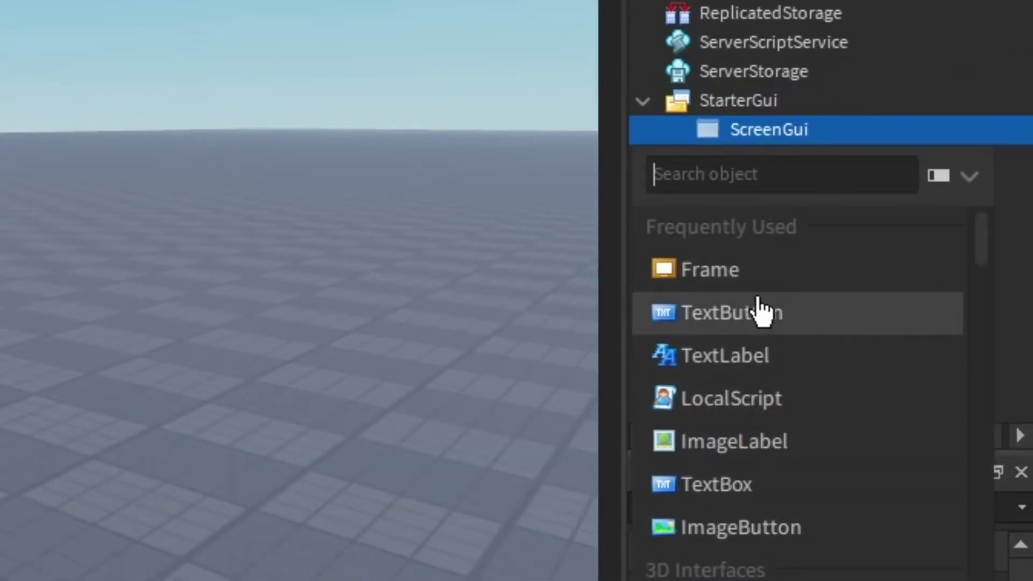
{"action": "left_click", "coordinate": [771, 271]}
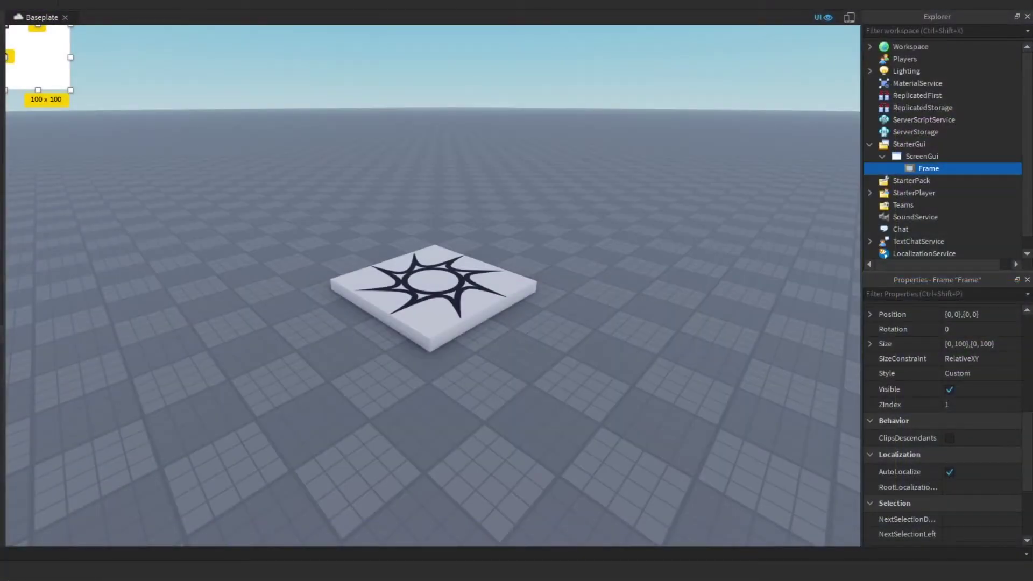
Set the Frame's Position X Offset to 100 and preview it in the iPhone X device emulation
{"action": "key", "text": "Escape"}
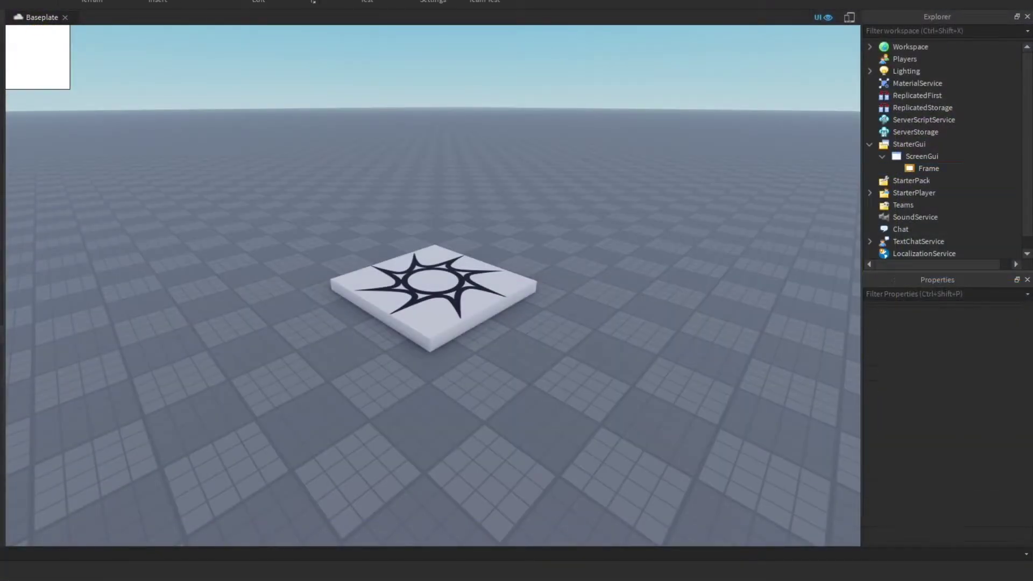
{"action": "left_click", "coordinate": [928, 169]}
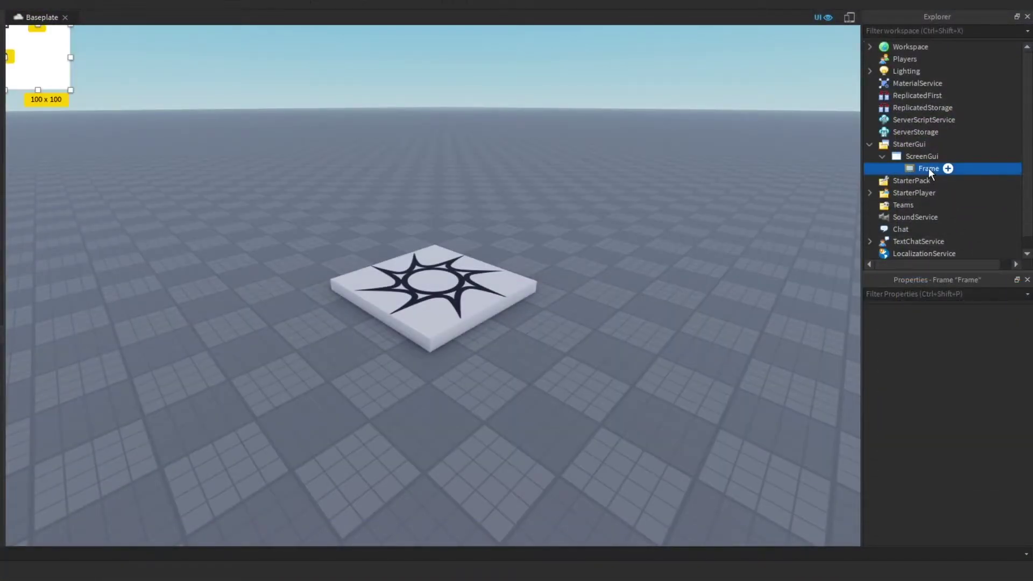
{"action": "scroll", "coordinate": [952, 385], "scroll_direction": "down", "scroll_amount": 7}
{"action": "scroll", "coordinate": [953, 379], "scroll_direction": "up", "scroll_amount": 1}
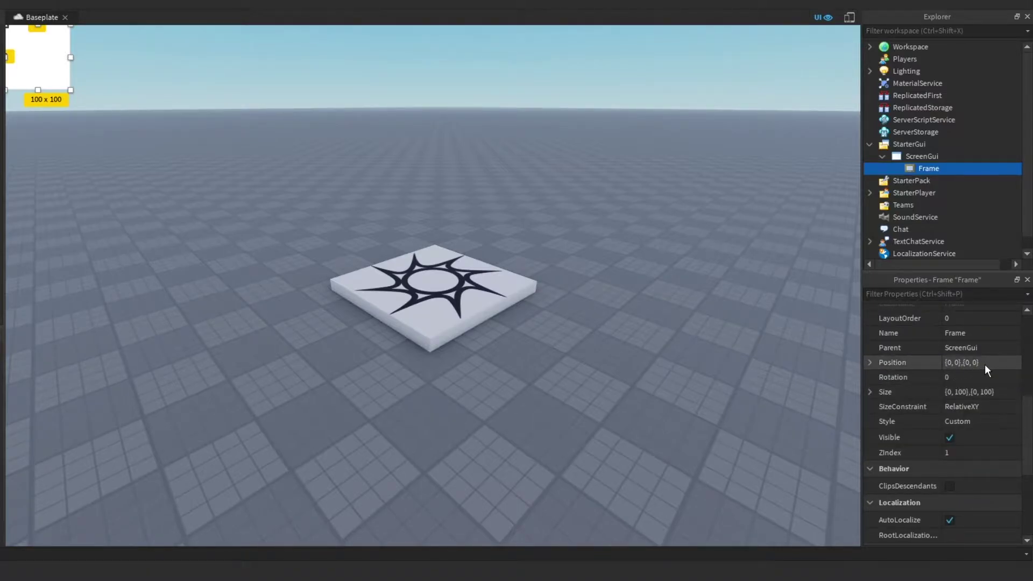
{"action": "left_click", "coordinate": [869, 363]}
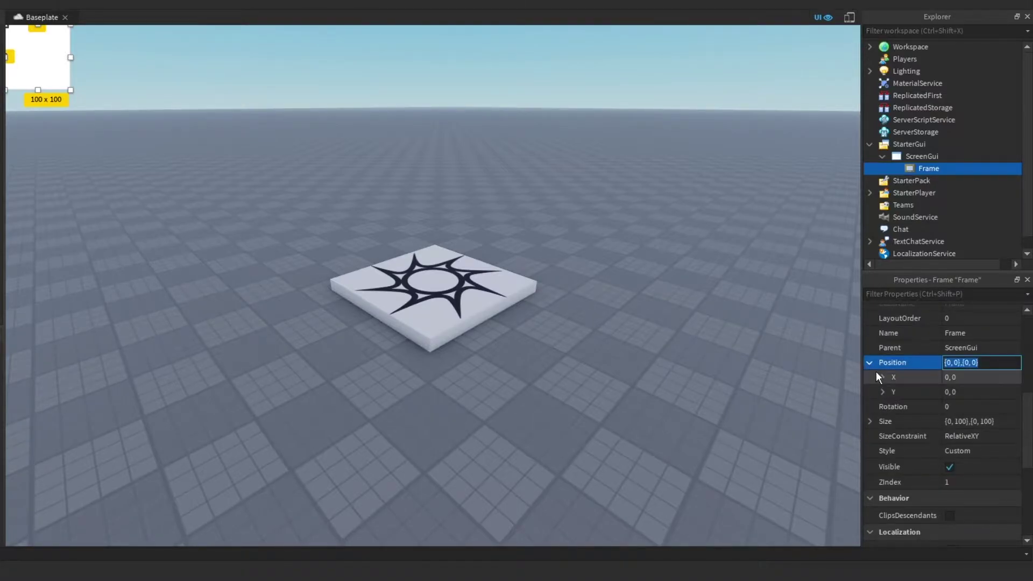
{"action": "left_click", "coordinate": [883, 378]}
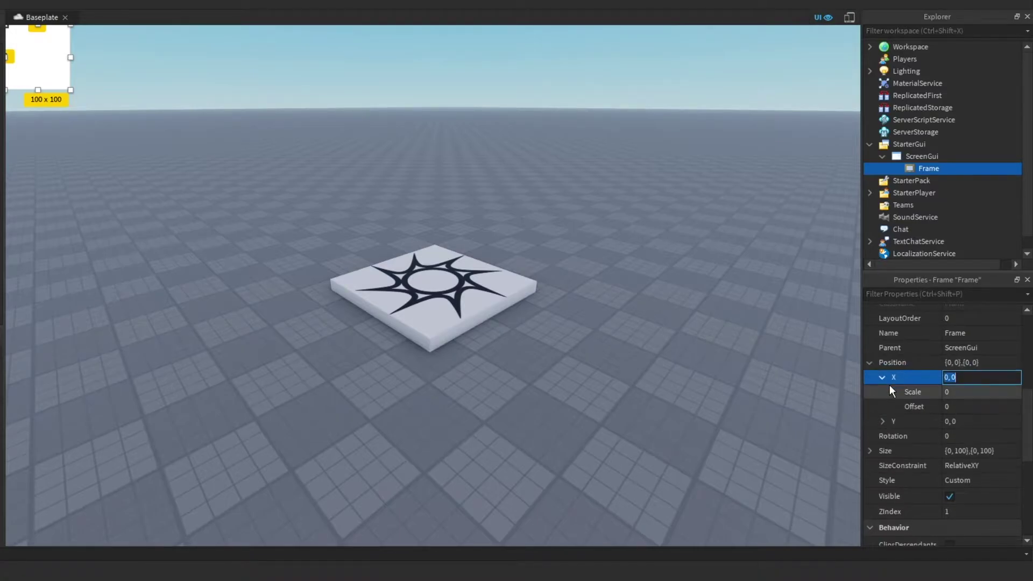
{"action": "left_click", "coordinate": [953, 407]}
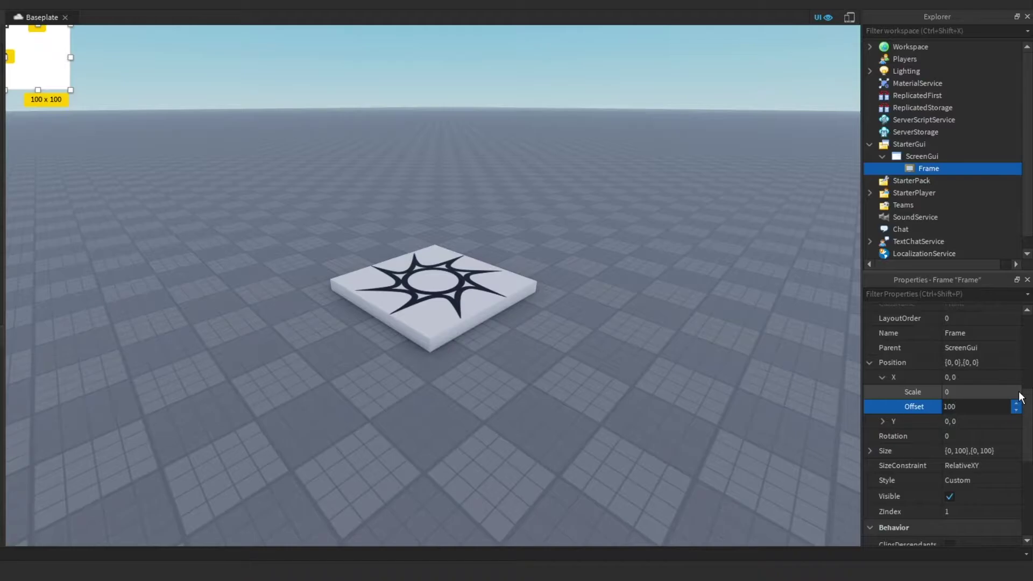
{"action": "type", "text": "100"}
{"action": "key", "text": "Return"}
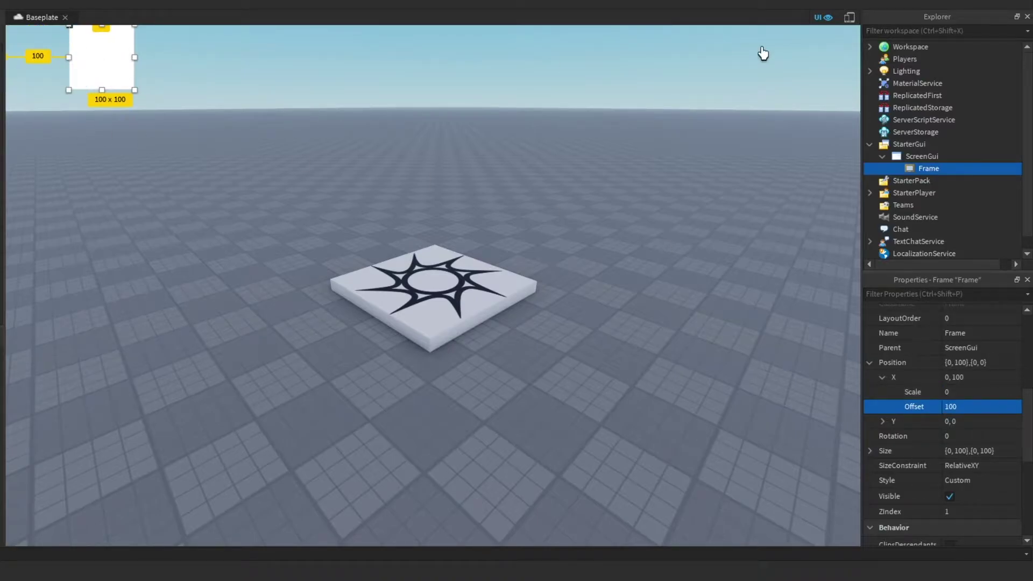
{"action": "left_click", "coordinate": [849, 18]}
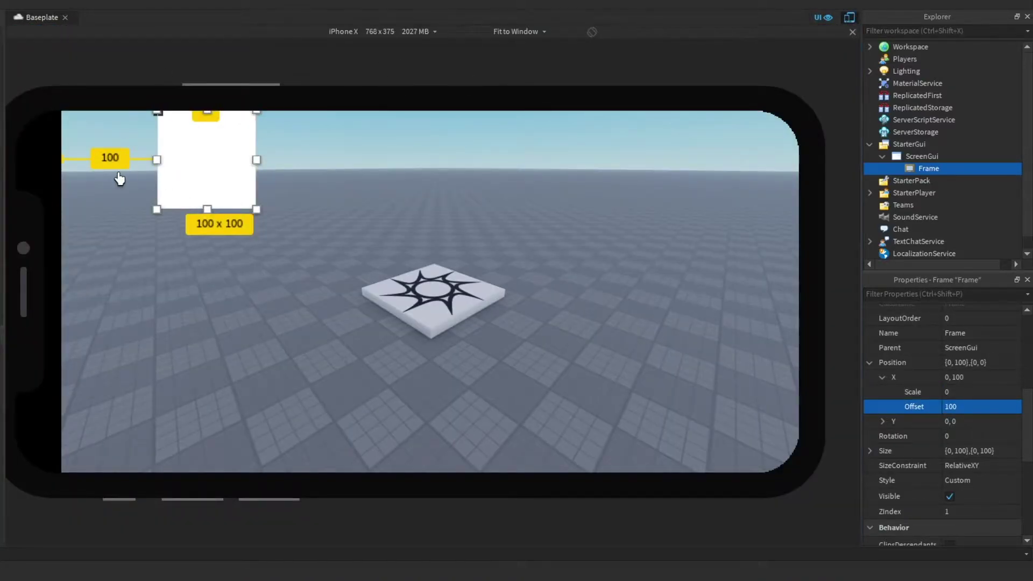
{"action": "left_click", "coordinate": [849, 19]}
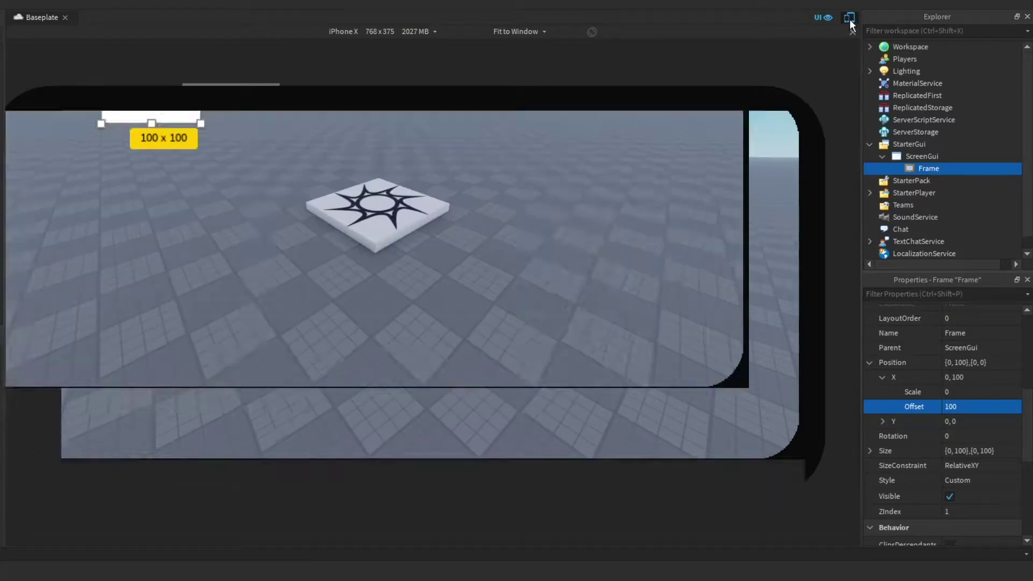
Set the Frame's Position X Offset to 0 and its Position X Scale to 0.2
{"action": "left_click", "coordinate": [953, 407]}
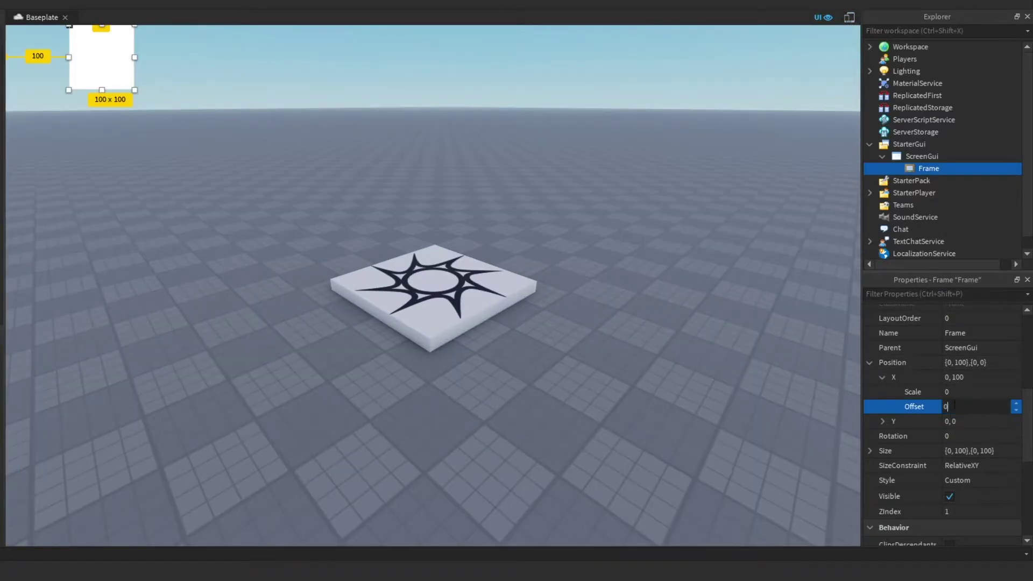
{"action": "type", "text": "0"}
{"action": "key", "text": "Return"}
{"action": "left_click", "coordinate": [956, 392]}
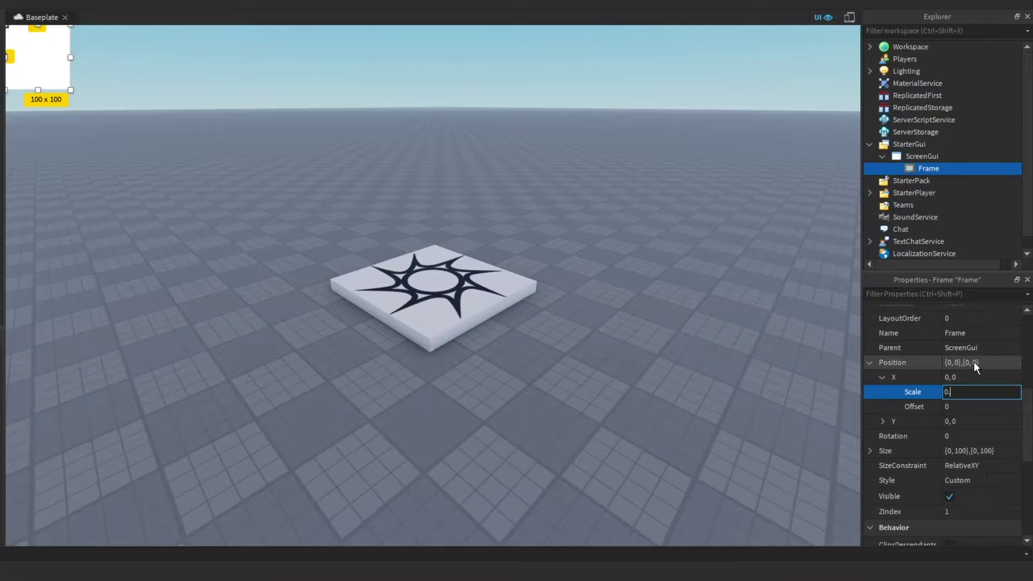
{"action": "type", "text": "0.2"}
{"action": "key", "text": "Return"}
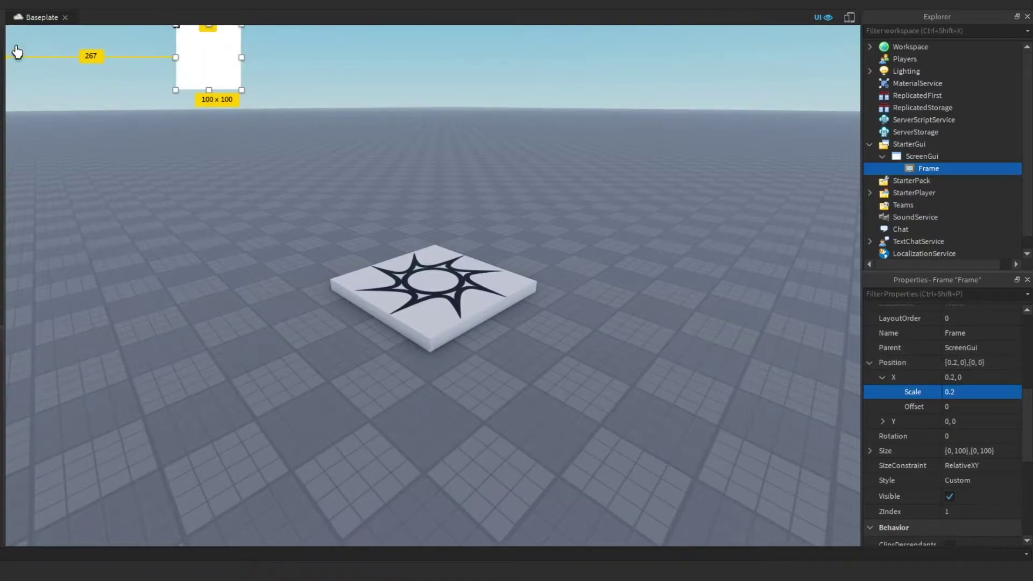
Preview the frame's position in the emulator on iPhone X and on HD 1080
{"action": "left_click", "coordinate": [848, 18]}
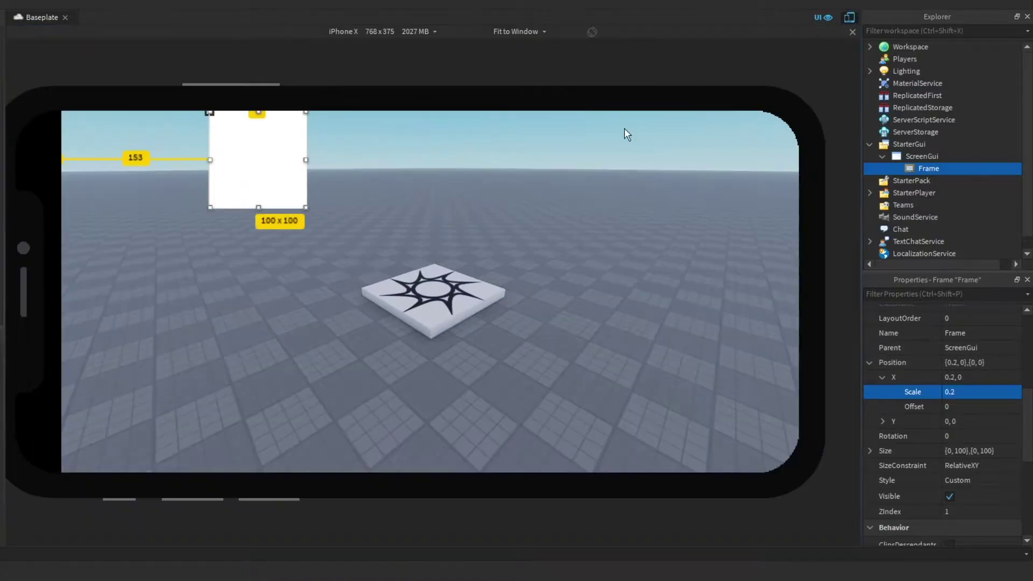
{"action": "left_click", "coordinate": [353, 33]}
{"action": "left_click", "coordinate": [316, 478]}
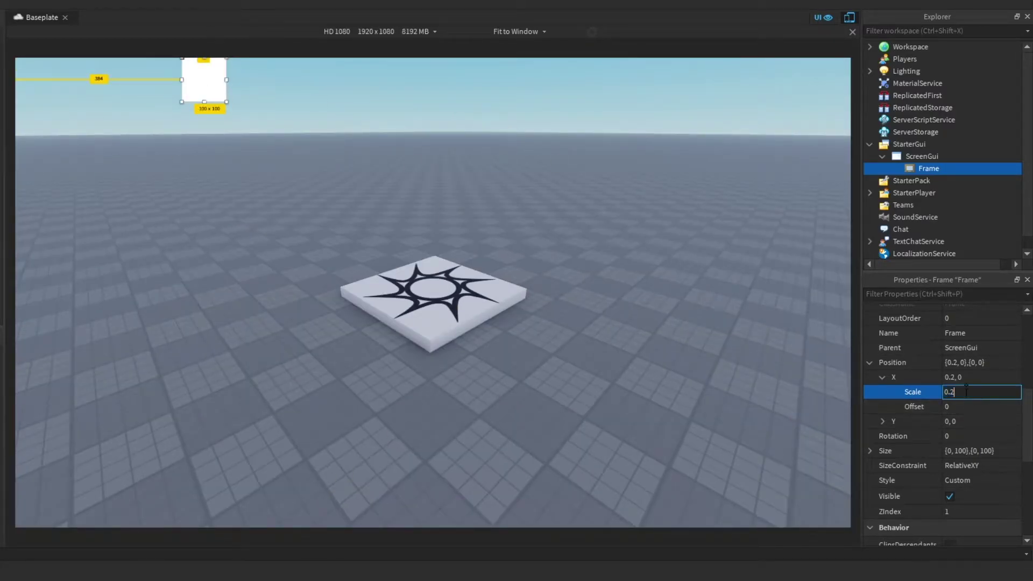
Set the Frame's Position X Scale to 0.5 and preview it on the iPhone X device
{"action": "key", "text": "Return"}
{"action": "left_click", "coordinate": [420, 32]}
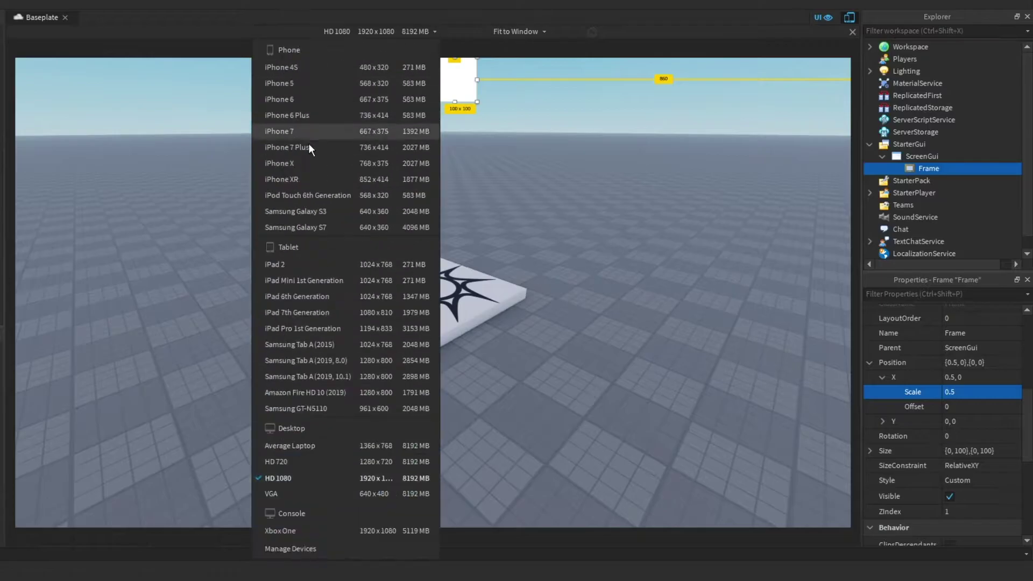
{"action": "left_click", "coordinate": [312, 164]}
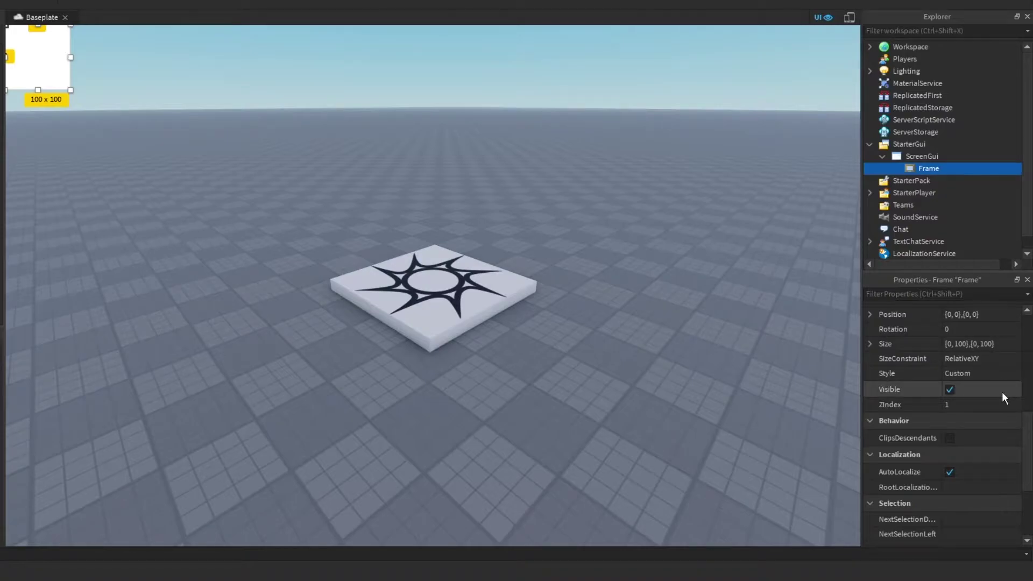
Set the Frame's Size X Offset to 500
{"action": "scroll", "coordinate": [1001, 392], "scroll_direction": "up", "scroll_amount": 3}
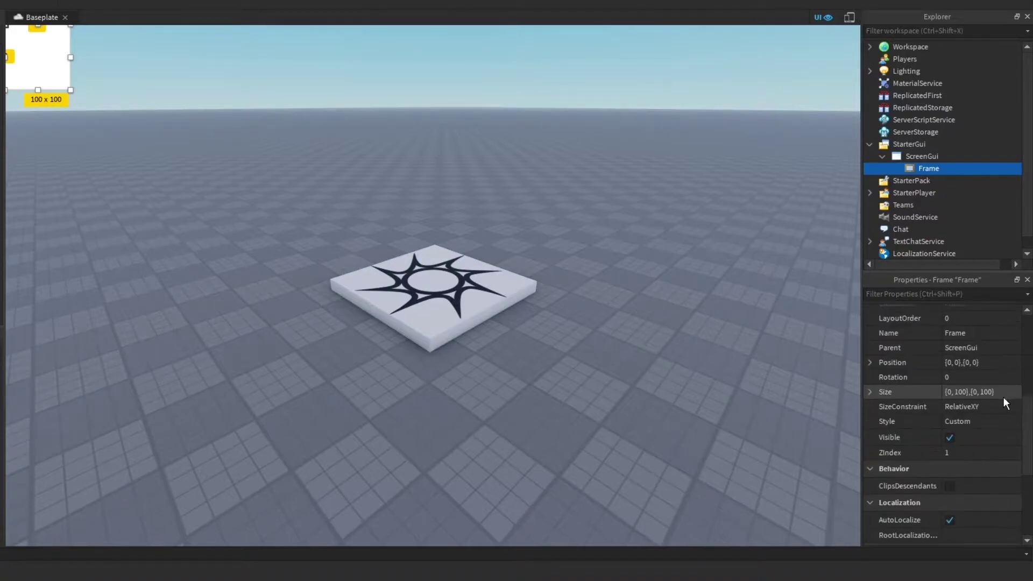
{"action": "left_click", "coordinate": [869, 391]}
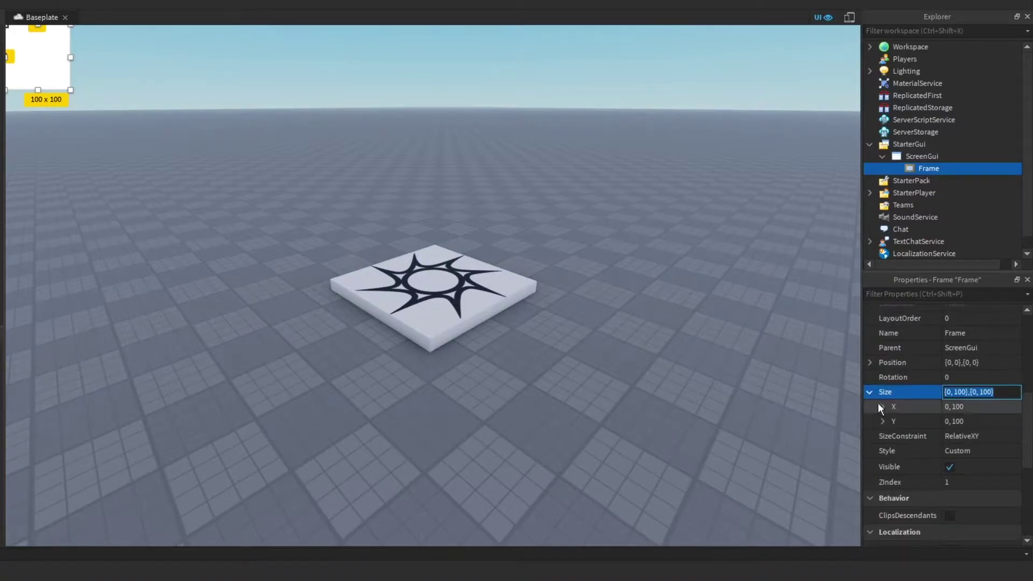
{"action": "left_click", "coordinate": [881, 407]}
{"action": "left_click", "coordinate": [883, 451]}
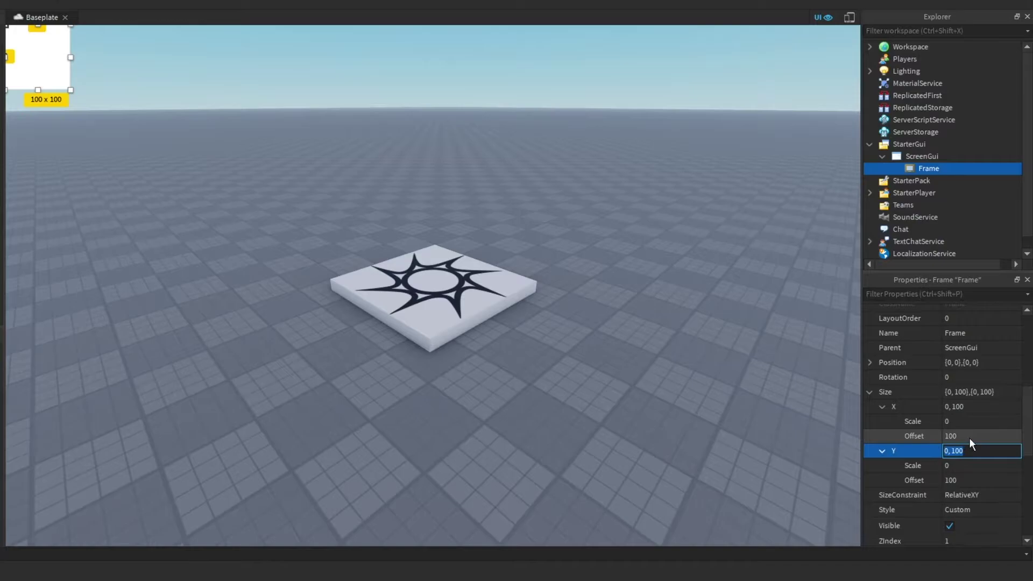
{"action": "left_click", "coordinate": [970, 437]}
{"action": "key", "text": "BackSpace"}
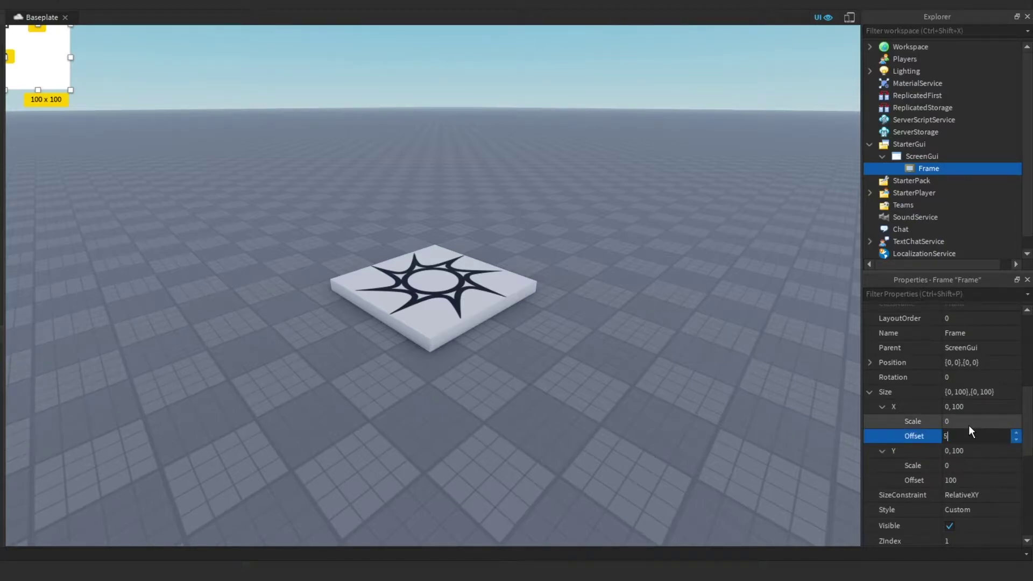
{"action": "left_click", "coordinate": [969, 438]}
{"action": "type", "text": "500"}
{"action": "key", "text": "Return"}
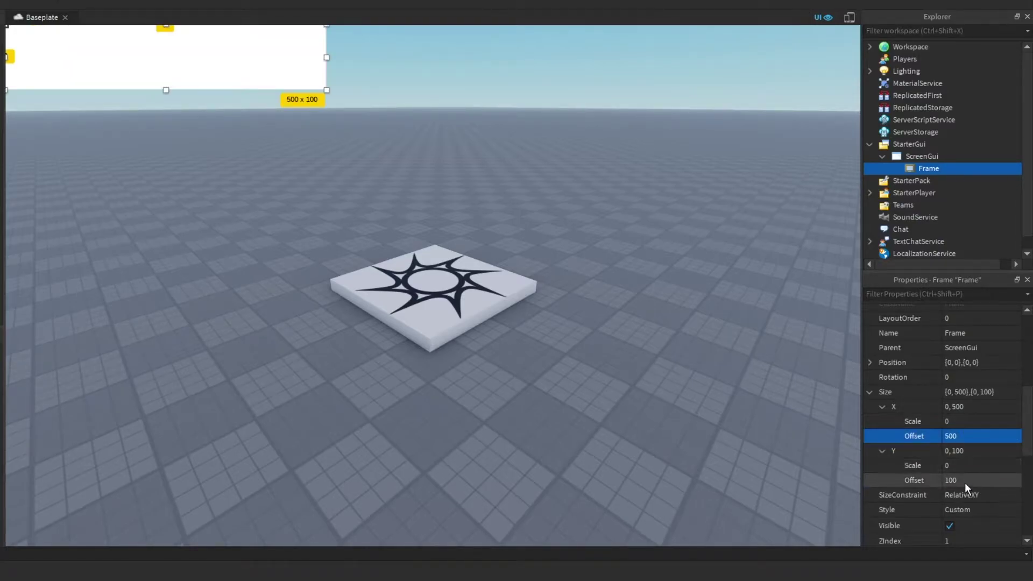
Set the Frame's Size Y Offset to 500 and check how it fits on the emulated iPhone X
{"action": "left_click", "coordinate": [963, 480]}
{"action": "key", "text": "BackSpace"}
{"action": "type", "text": "500"}
{"action": "key", "text": "Return"}
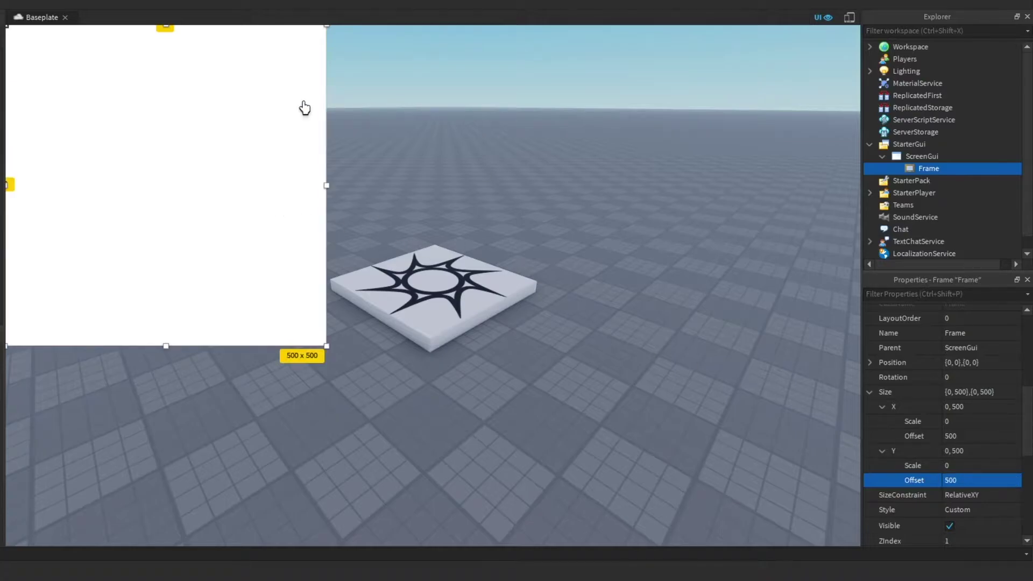
{"action": "left_click", "coordinate": [848, 19]}
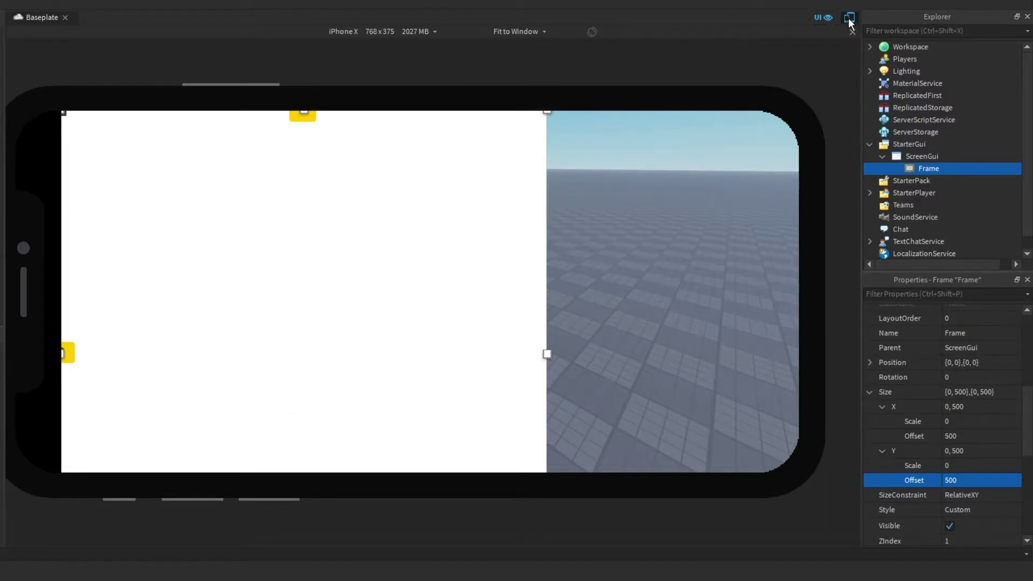
{"action": "left_click", "coordinate": [848, 18]}
Set both the Y and X Offset of the Frame's Size to 0
{"action": "left_click", "coordinate": [957, 479]}
{"action": "type", "text": "0"}
{"action": "key", "text": "Return"}
{"action": "left_click", "coordinate": [966, 437]}
{"action": "type", "text": "0"}
{"action": "key", "text": "Return"}
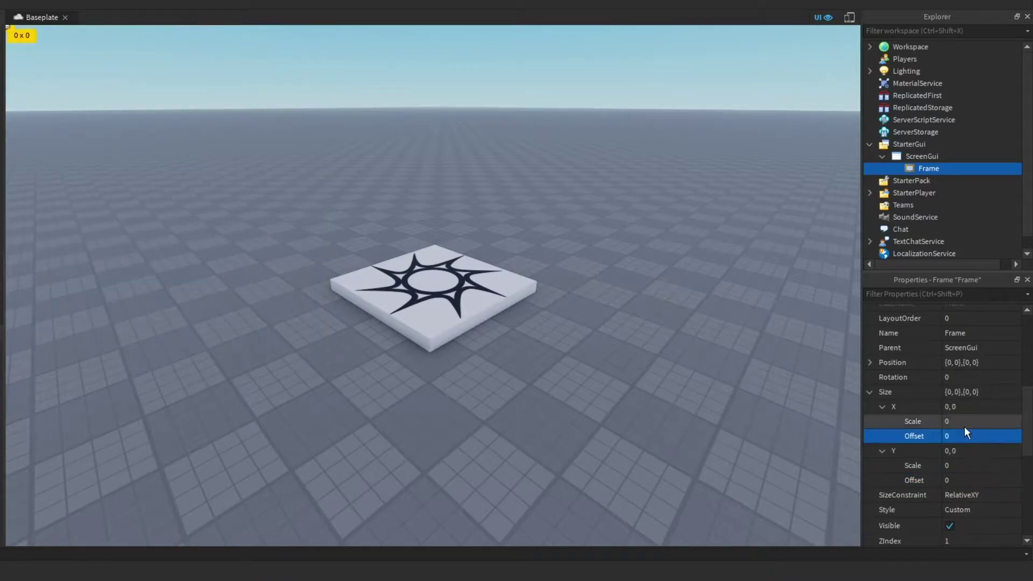
Set the Frame's Size X Scale to 0.2 and Size Y Scale to 0.5
{"action": "left_click", "coordinate": [962, 421]}
{"action": "type", "text": "0.2"}
{"action": "key", "text": "Return"}
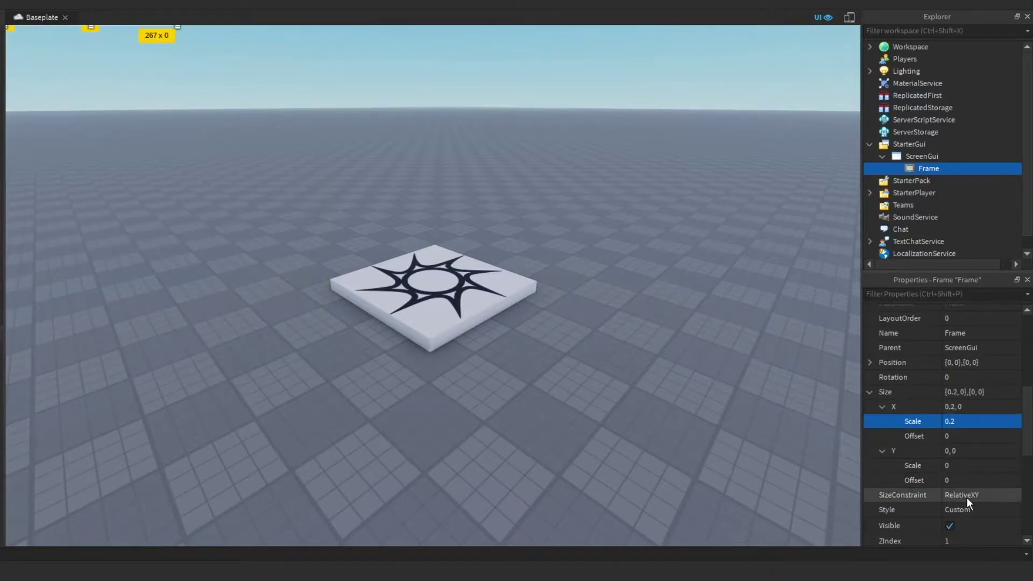
{"action": "left_click", "coordinate": [976, 466]}
{"action": "type", "text": "0.5"}
{"action": "key", "text": "Return"}
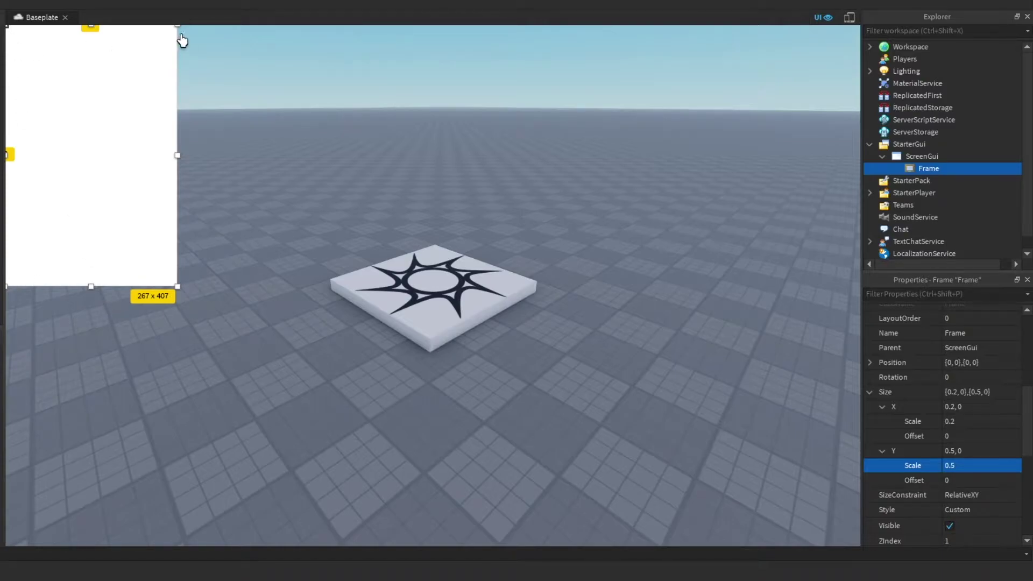
Preview the scaled frame in device emulation on iPhone X and on HD 1080
{"action": "left_click", "coordinate": [849, 18]}
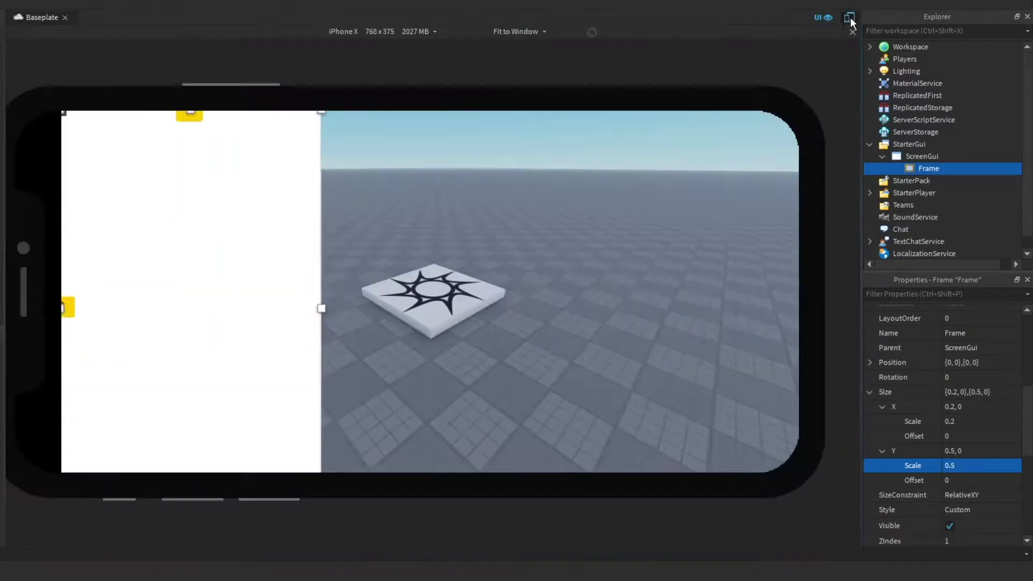
{"action": "left_click", "coordinate": [425, 31]}
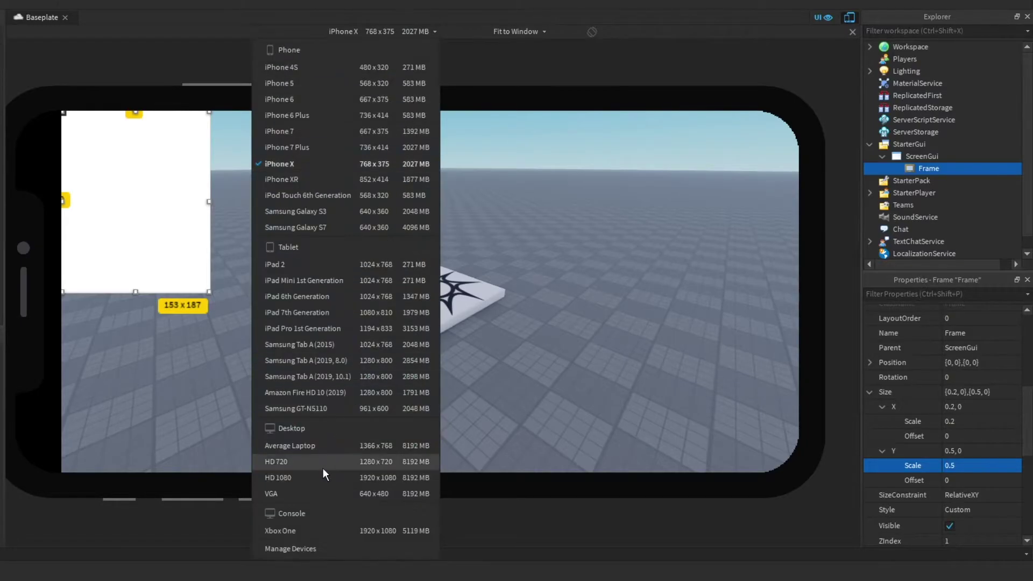
{"action": "left_click", "coordinate": [317, 473]}
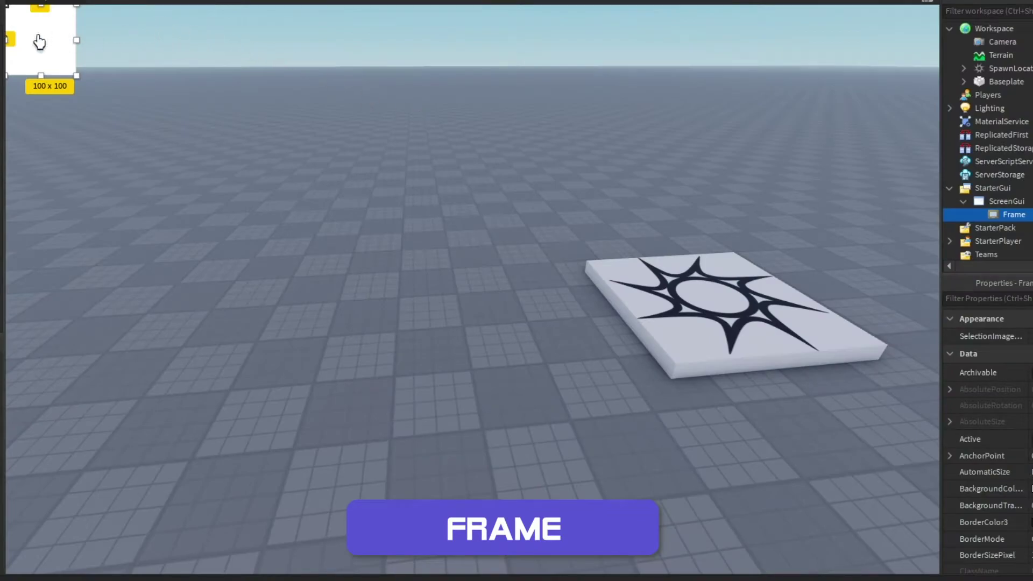
Move the 100 x 100 frame about 423 px from the viewport's left edge and about 76 px from its top
{"action": "left_click_drag", "start_coordinate": [39, 42], "coordinate": [334, 94]}
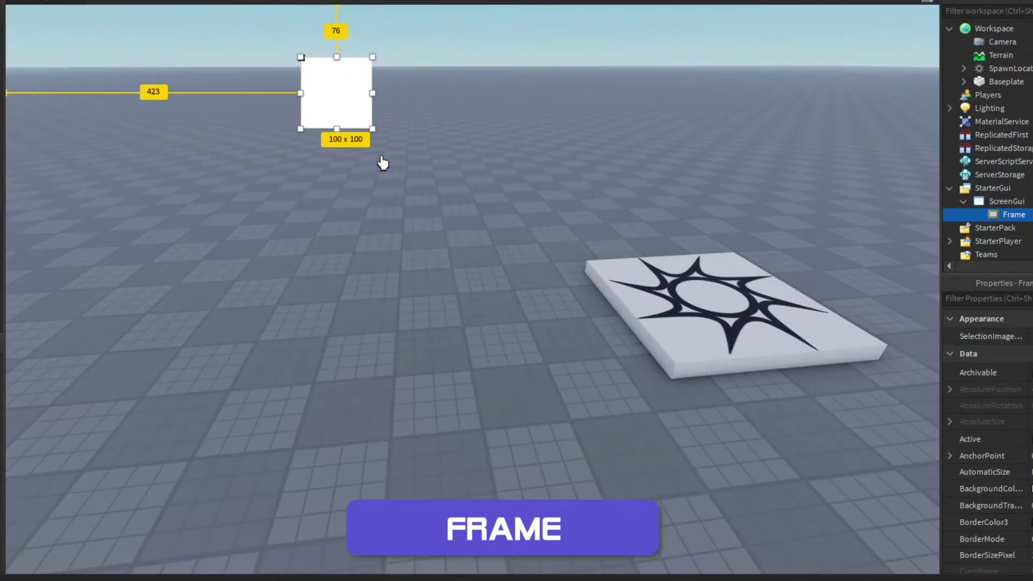
Enlarge the Frame to about 696 x 419 and place it about 174 px from the viewport's top edge and 298 px from its right edge
{"action": "left_click_drag", "start_coordinate": [371, 126], "coordinate": [720, 342]}
{"action": "left_click_drag", "start_coordinate": [681, 204], "coordinate": [788, 208]}
{"action": "left_click_drag", "start_coordinate": [562, 215], "coordinate": [466, 233]}
{"action": "left_click_drag", "start_coordinate": [474, 273], "coordinate": [511, 308]}
Try bright green #00ff5d as the Frame's background color
{"action": "scroll", "coordinate": [984, 453], "scroll_direction": "down", "scroll_amount": 1}
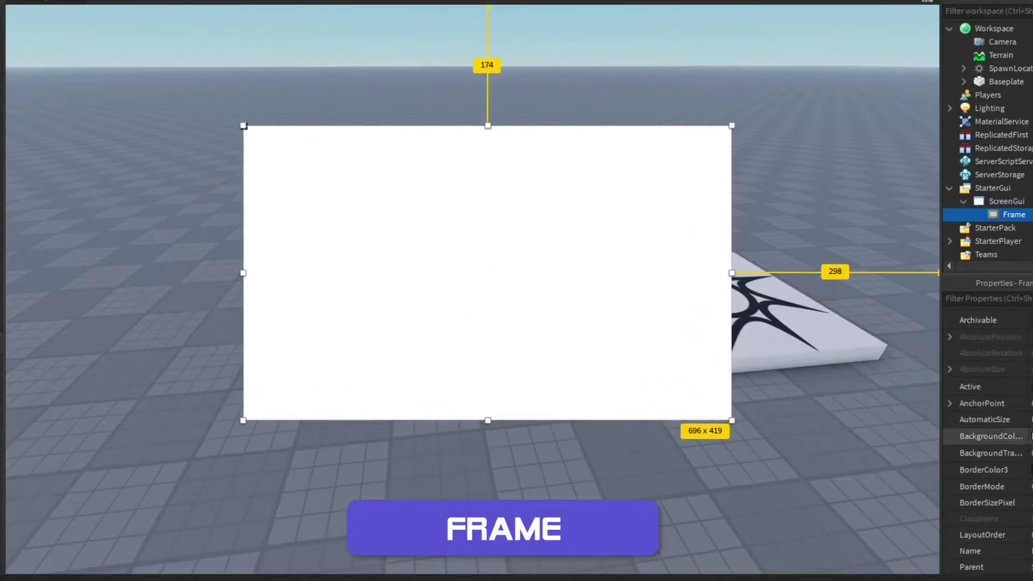
{"action": "left_click", "coordinate": [1031, 436]}
{"action": "left_click_drag", "start_coordinate": [469, 118], "coordinate": [184, 234]}
{"action": "left_click", "coordinate": [202, 299]}
{"action": "left_click", "coordinate": [255, 252]}
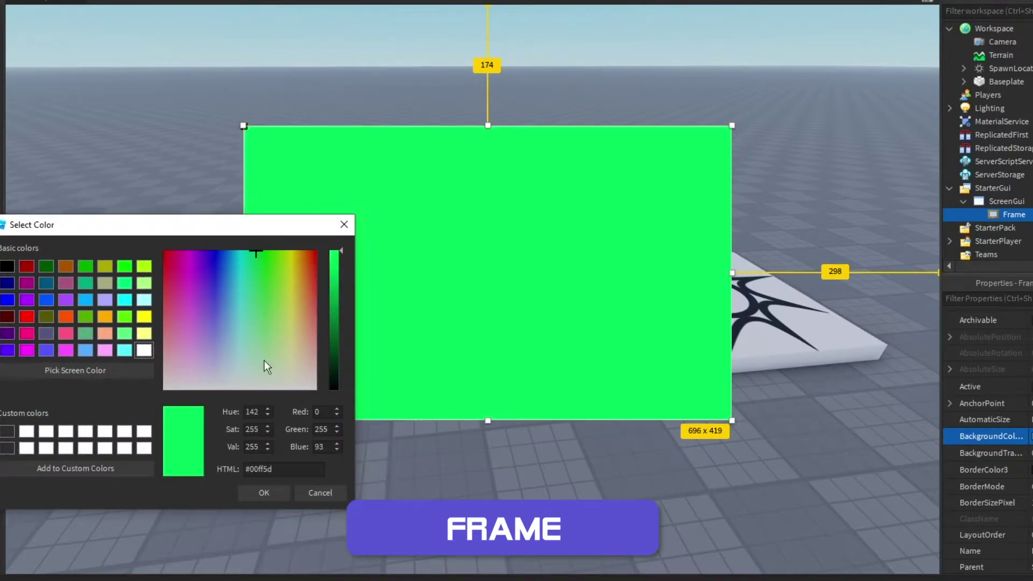
{"action": "left_click", "coordinate": [320, 493]}
Make the Frame's background partly transparent
{"action": "left_click", "coordinate": [1030, 453]}
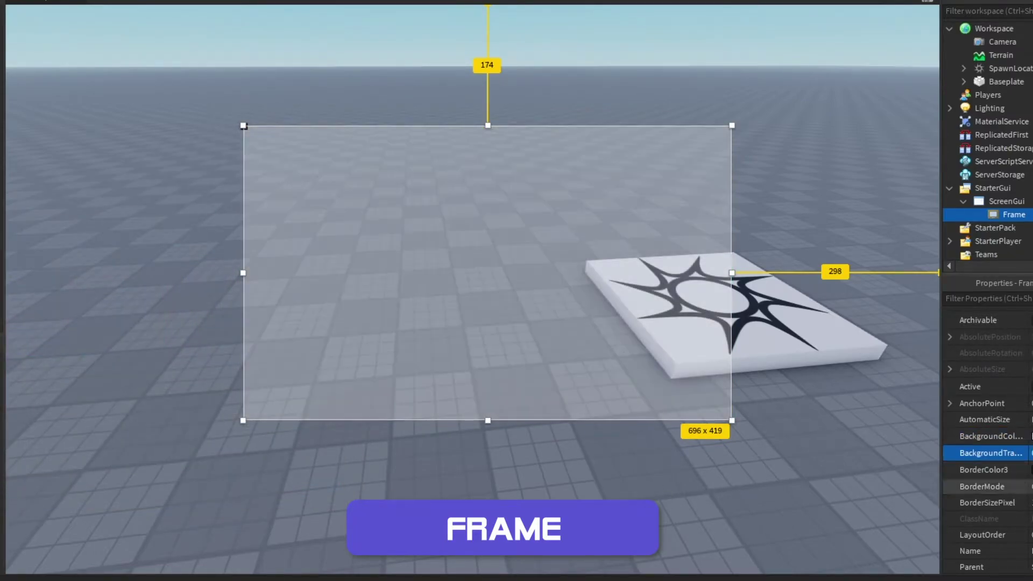
{"action": "scroll", "coordinate": [1031, 453], "scroll_direction": "down", "scroll_amount": 3}
{"action": "left_click", "coordinate": [1031, 397]}
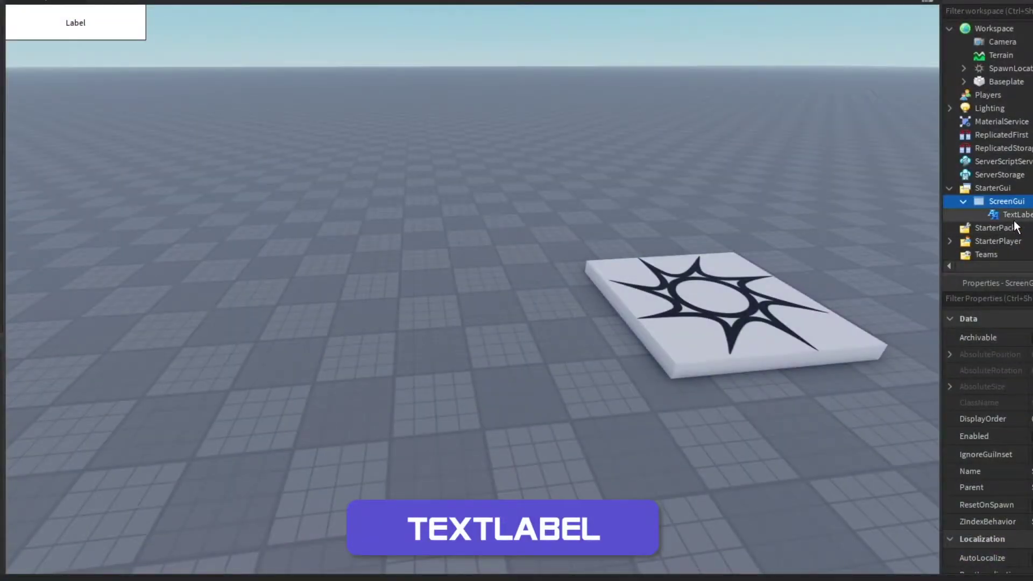
Move the 200 x 50 TextLabel about 369 px from the viewport's left edge and about 110 px from its top
{"action": "left_click", "coordinate": [1015, 215]}
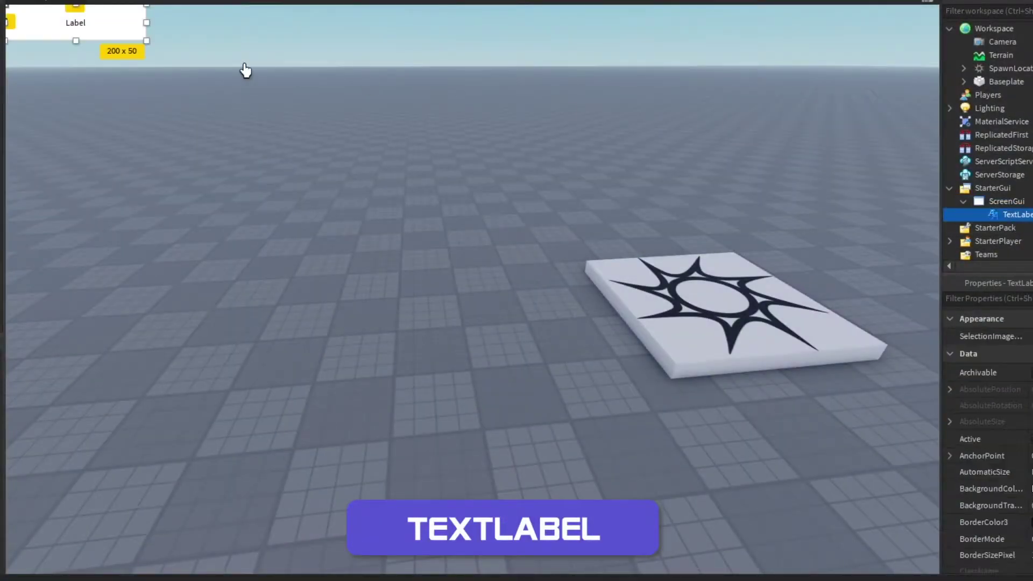
{"action": "left_click_drag", "start_coordinate": [80, 29], "coordinate": [353, 110]}
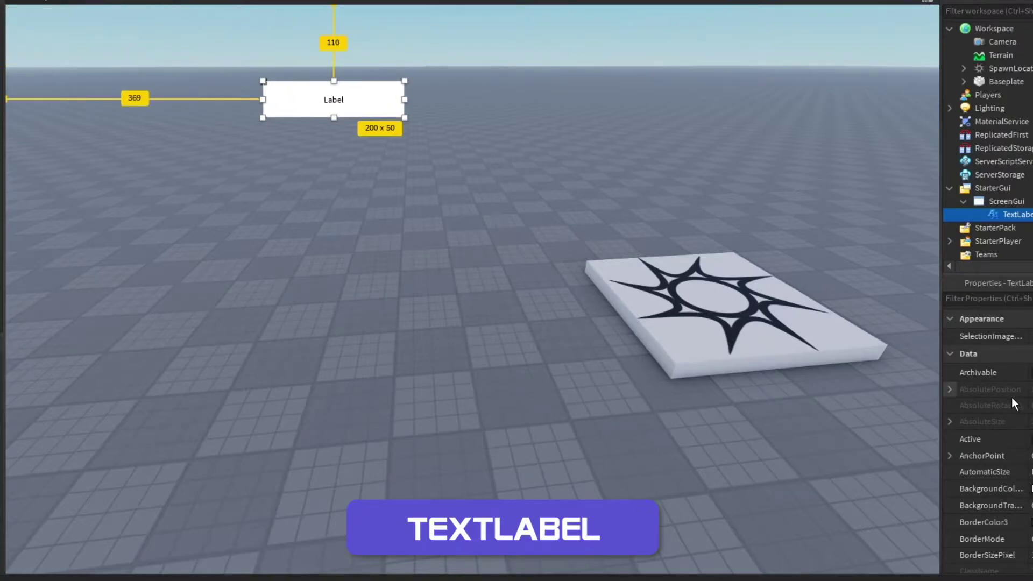
Set the TextLabel's text to "Hello" and give it a bold font
{"action": "scroll", "coordinate": [984, 455], "scroll_direction": "down", "scroll_amount": 10}
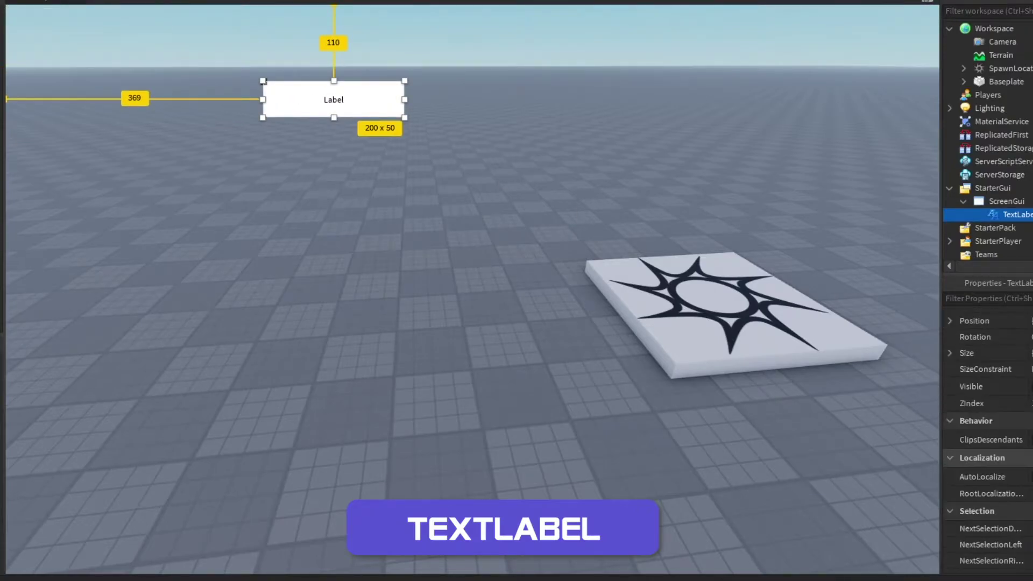
{"action": "scroll", "coordinate": [984, 441], "scroll_direction": "down", "scroll_amount": 3}
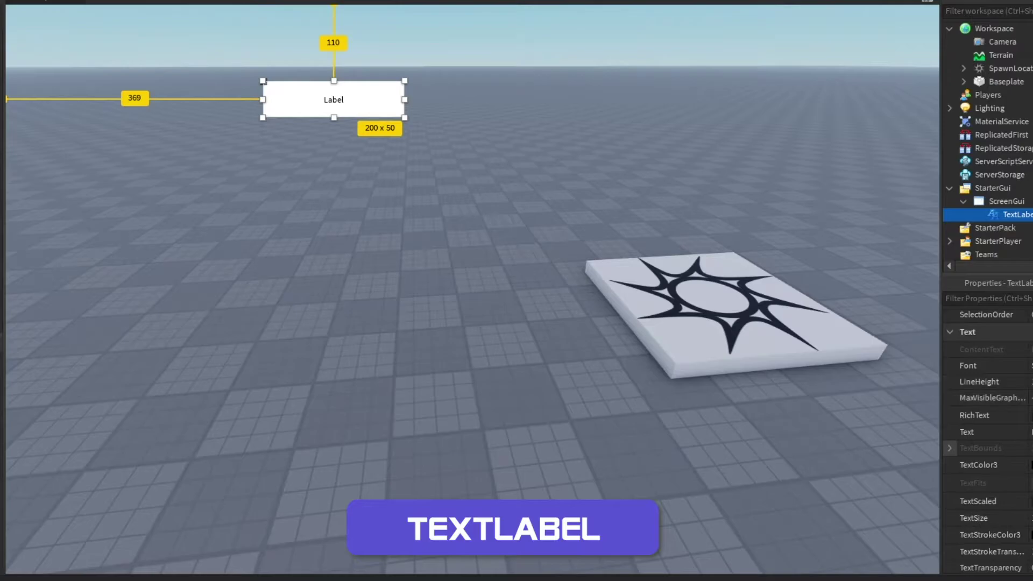
{"action": "left_click", "coordinate": [974, 432]}
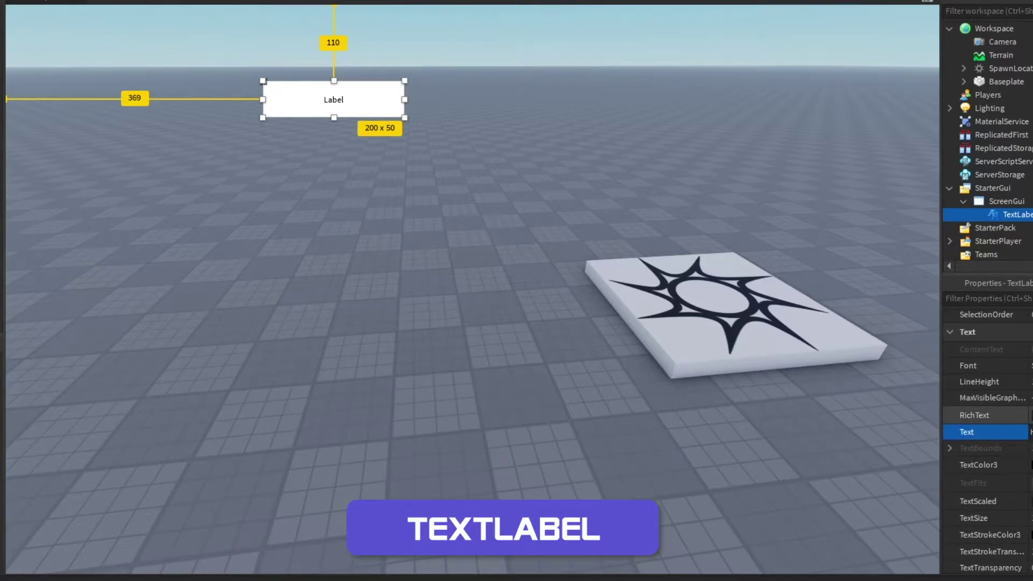
{"action": "left_click", "coordinate": [968, 365]}
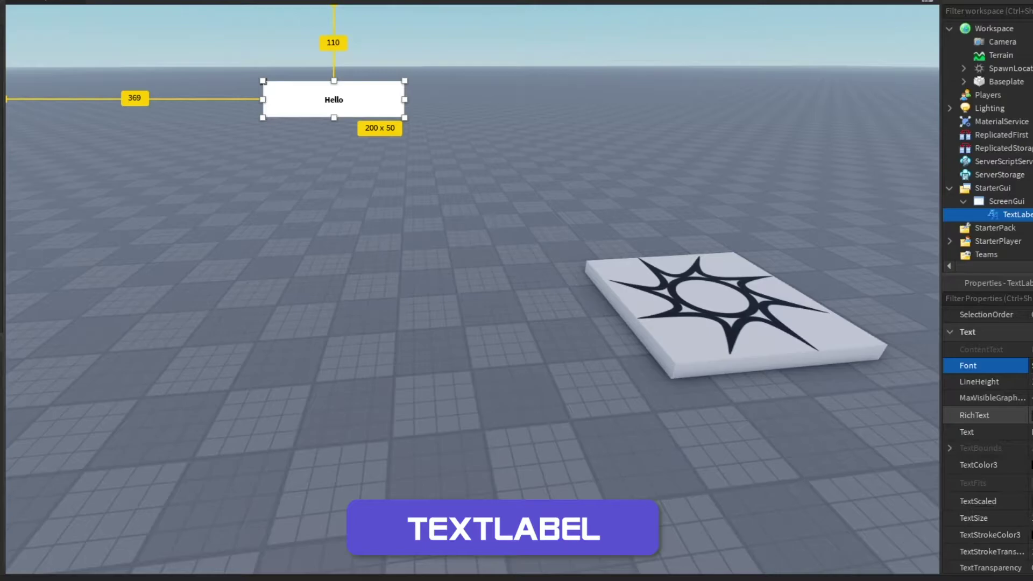
{"action": "left_click", "coordinate": [974, 415]}
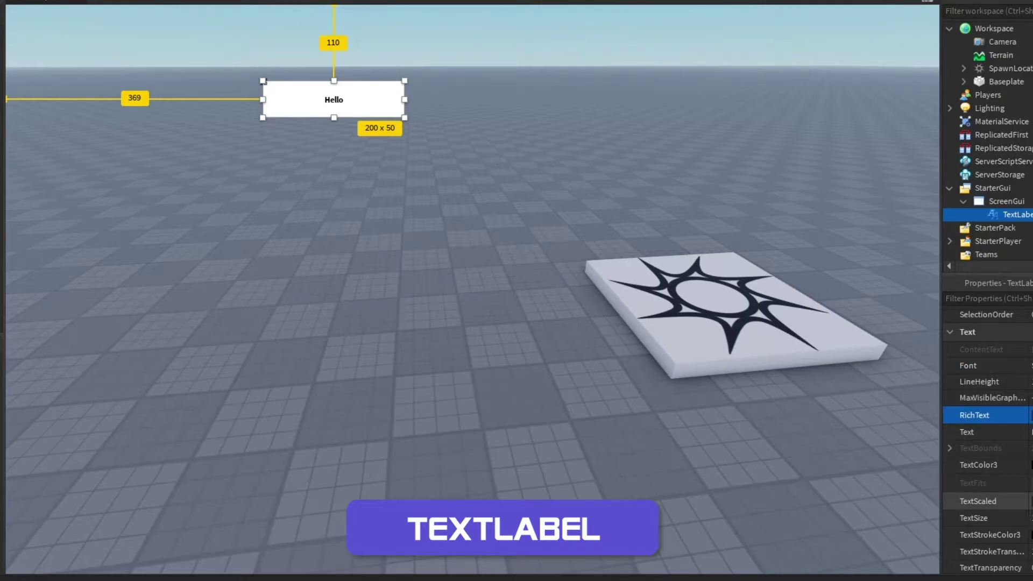
Enable TextScaled on the TextLabel and move it about 446 px from the viewport's left edge and 201 px from its top
{"action": "left_click", "coordinate": [1031, 501]}
{"action": "left_click_drag", "start_coordinate": [398, 102], "coordinate": [452, 167]}
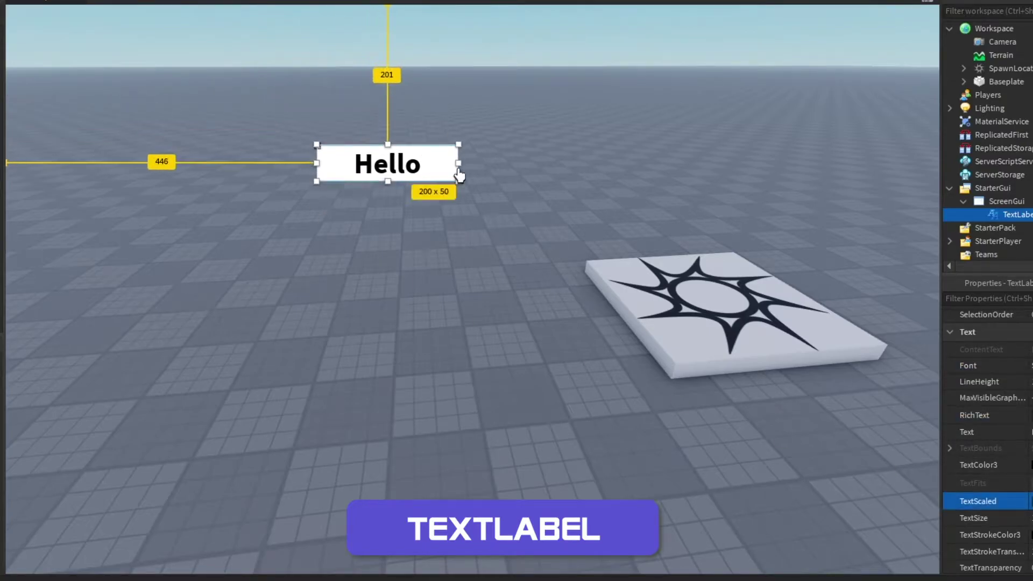
Set the TextLabel's background color to pure red
{"action": "left_click", "coordinate": [1030, 453]}
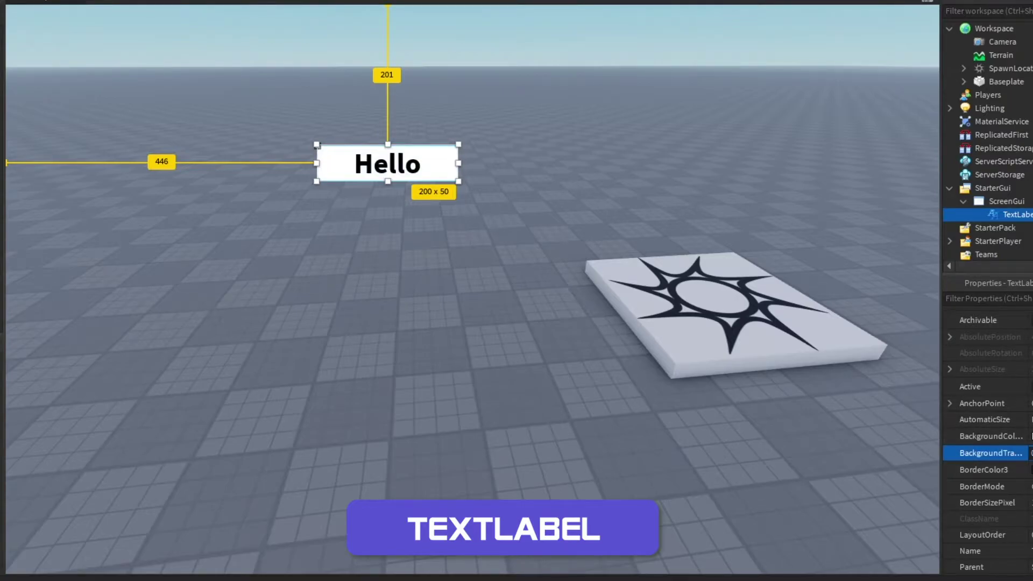
{"action": "left_click", "coordinate": [1030, 436]}
{"action": "left_click", "coordinate": [589, 135]}
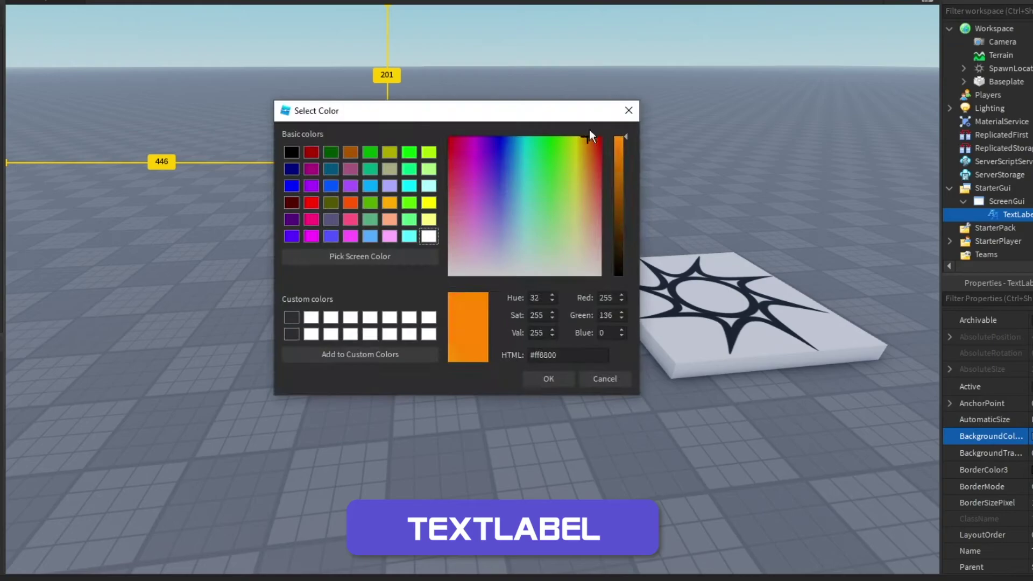
{"action": "left_click", "coordinate": [601, 136]}
{"action": "left_click_drag", "start_coordinate": [570, 111], "coordinate": [179, 116]}
{"action": "left_click", "coordinate": [157, 383]}
Look through the TextLabel's text properties and move the red label down and to the right in the viewport
{"action": "scroll", "coordinate": [989, 435], "scroll_direction": "down", "scroll_amount": 10}
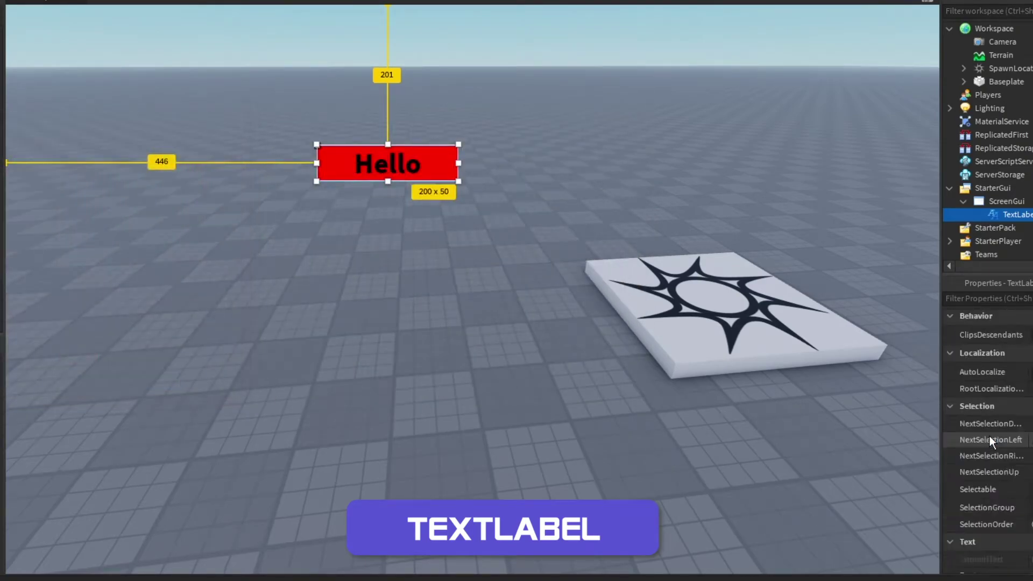
{"action": "scroll", "coordinate": [989, 435], "scroll_direction": "down", "scroll_amount": 5}
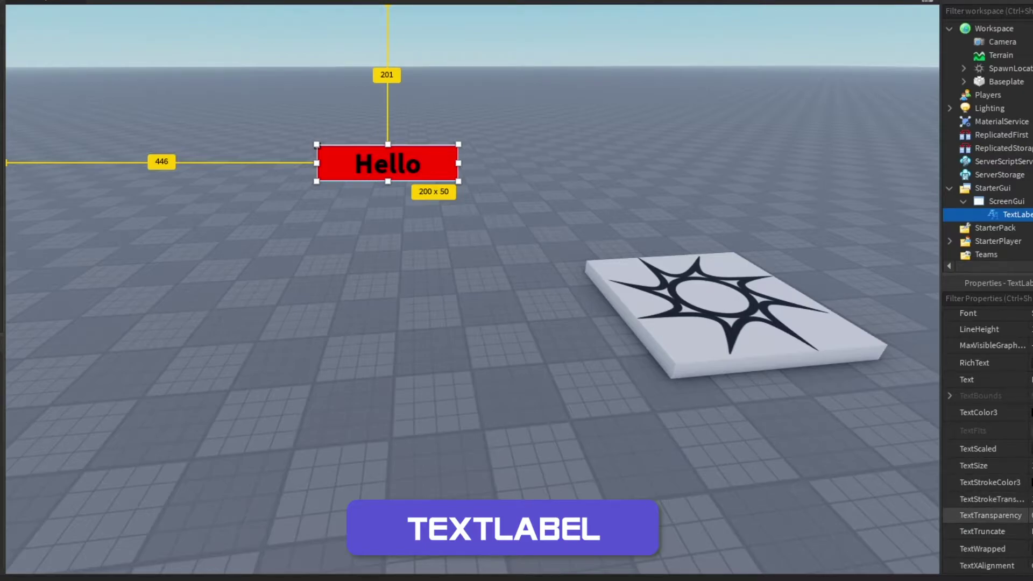
{"action": "left_click_drag", "start_coordinate": [414, 164], "coordinate": [530, 213]}
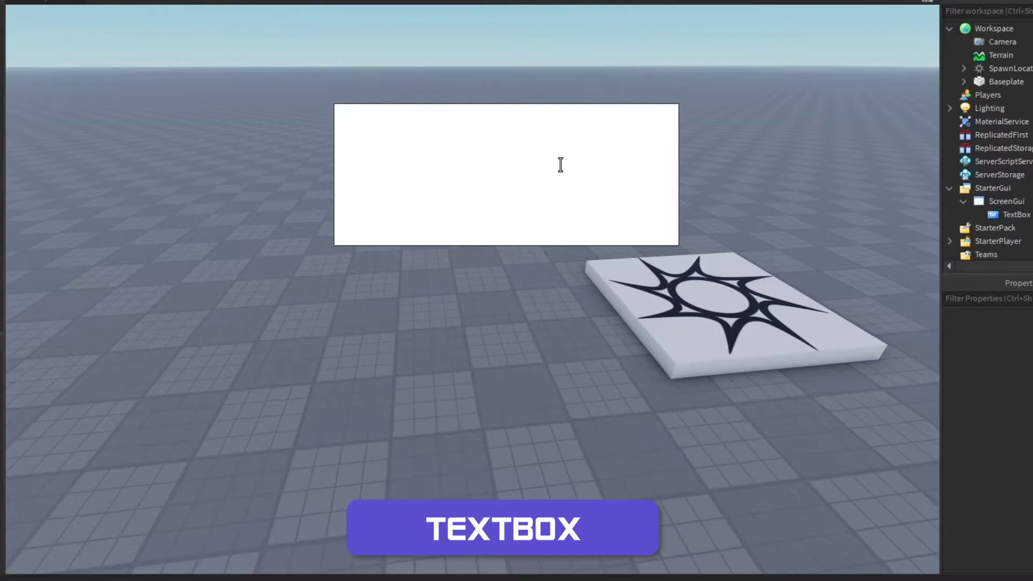
Enter "tuishdasdhiuhi" in the TextBox, and replace it with the longer sample text "yuiguasuuiyguguygugugugugug"
{"action": "type", "text": "tuishdasdhiuhi"}
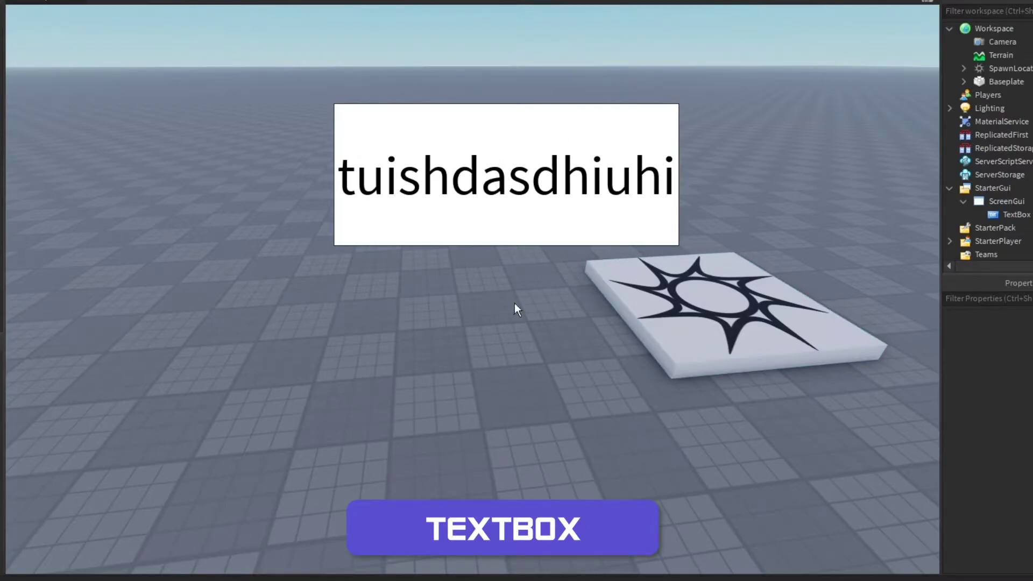
{"action": "left_click", "coordinate": [576, 215]}
{"action": "type", "text": "yuiguasuuiyguguygugugugugug"}
Turn off TextScaled for the TextBox and enter the sample text "uusdyfguydugdusfgusdfgusdgfusdgfuy" in it
{"action": "left_click", "coordinate": [1011, 214]}
{"action": "scroll", "coordinate": [1011, 467], "scroll_direction": "down", "scroll_amount": 5}
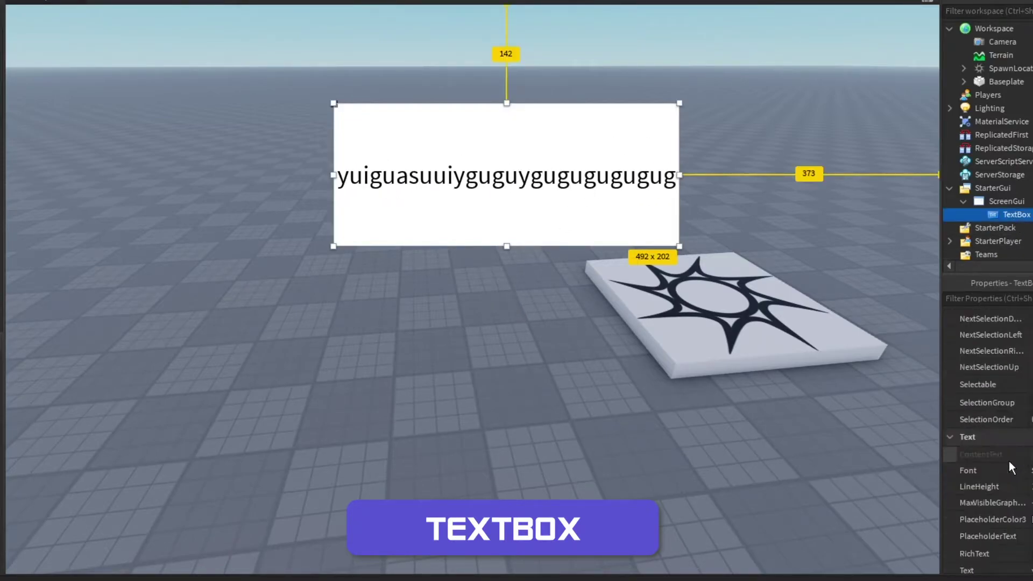
{"action": "scroll", "coordinate": [1012, 467], "scroll_direction": "down", "scroll_amount": 5}
{"action": "left_click", "coordinate": [1028, 377]}
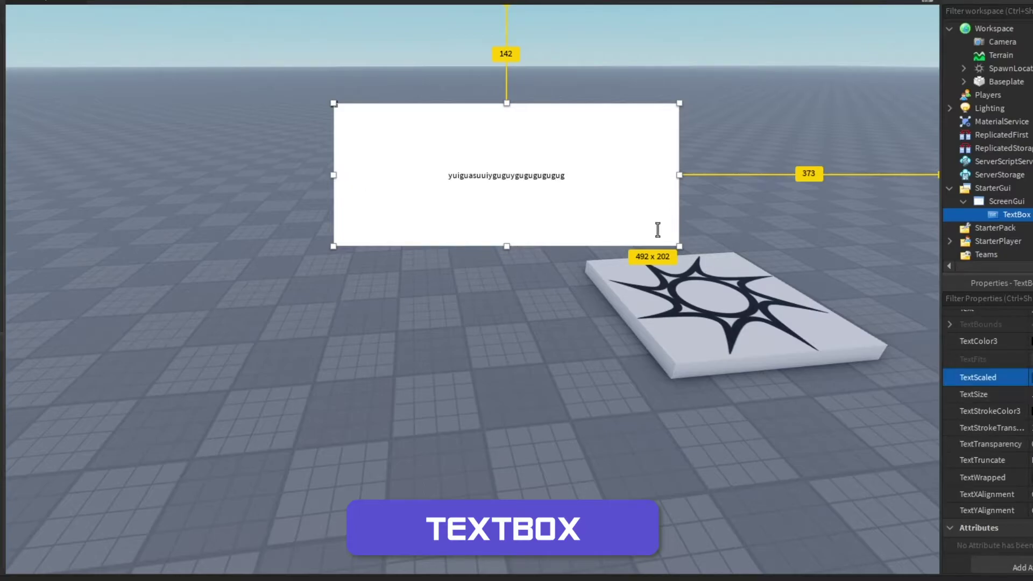
{"action": "left_click", "coordinate": [612, 206]}
{"action": "type", "text": "uusdyfguydugdusfgusdfgusdgfusdgfuy"}
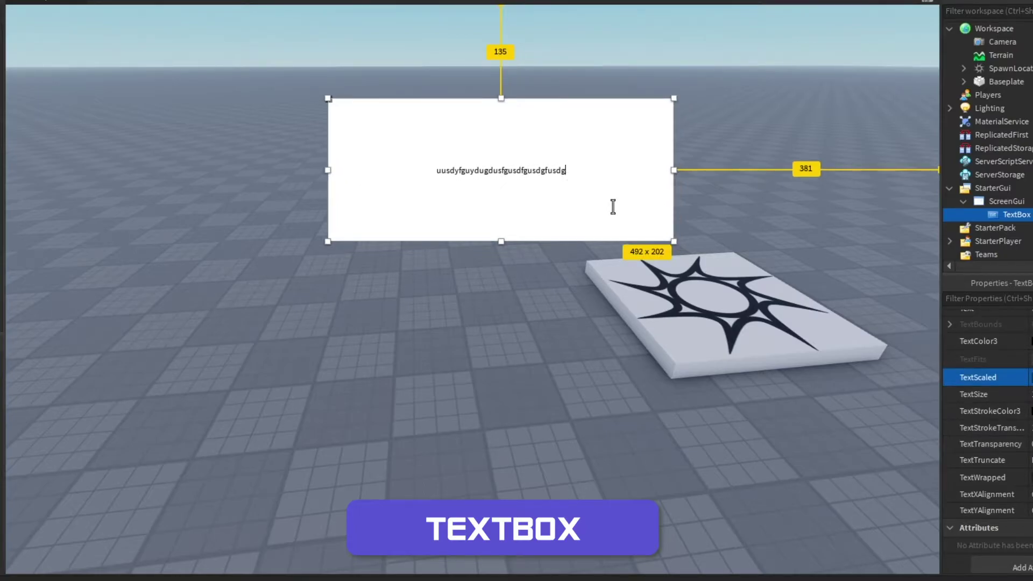
Set the TextBox's TextSize to 50 and fill the box with a longer line of random letters
{"action": "left_click", "coordinate": [1028, 394]}
{"action": "type", "text": "50"}
{"action": "key", "text": "Return"}
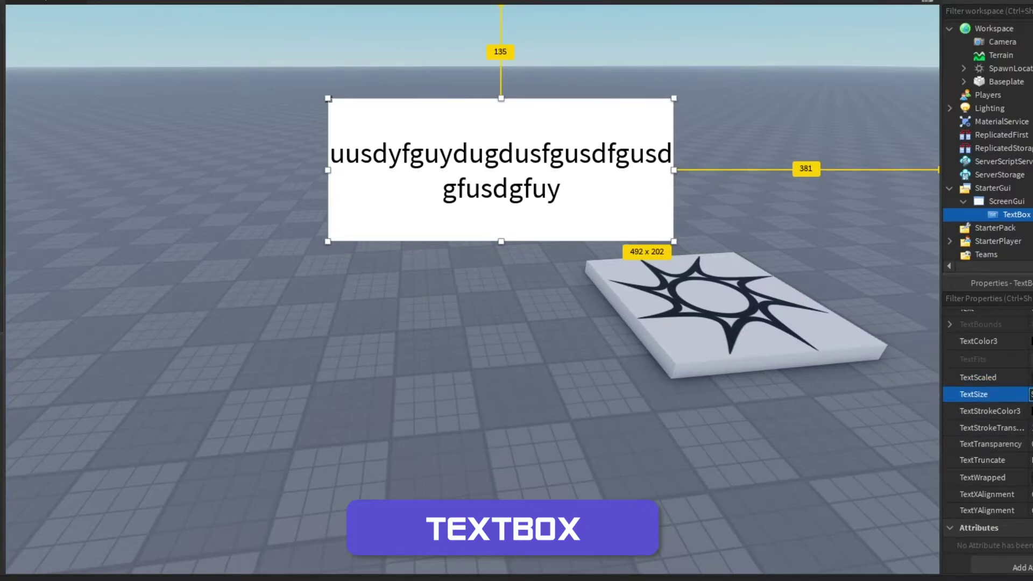
{"action": "left_click", "coordinate": [552, 197]}
{"action": "type", "text": "fyasdfytasdfyasfdyasfdyasfydfasydfyasfdyasfdyasfdyasydfyasd"}
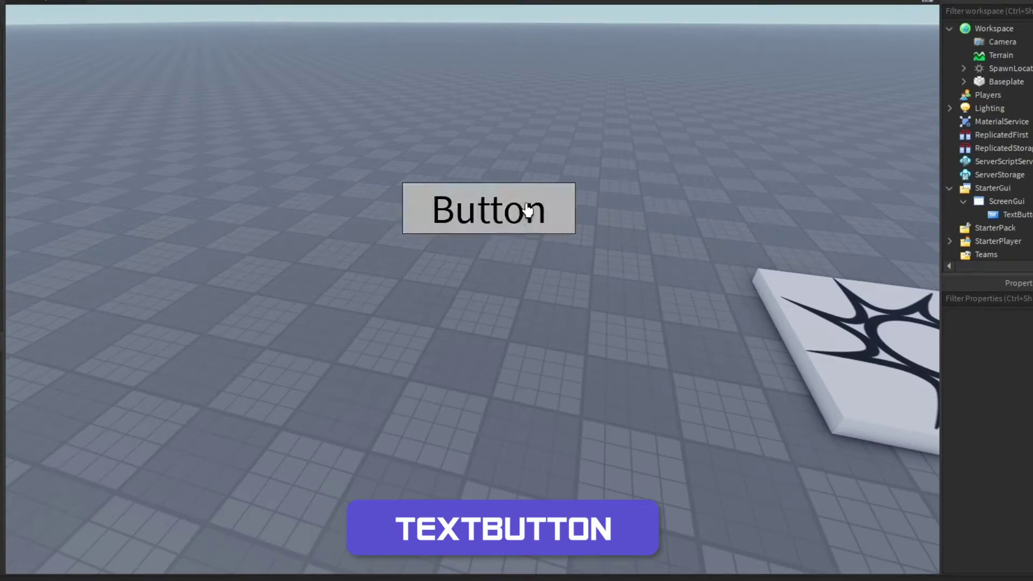
Select the TextButton and toggle its AutoButtonColor property
{"action": "left_click", "coordinate": [1005, 214]}
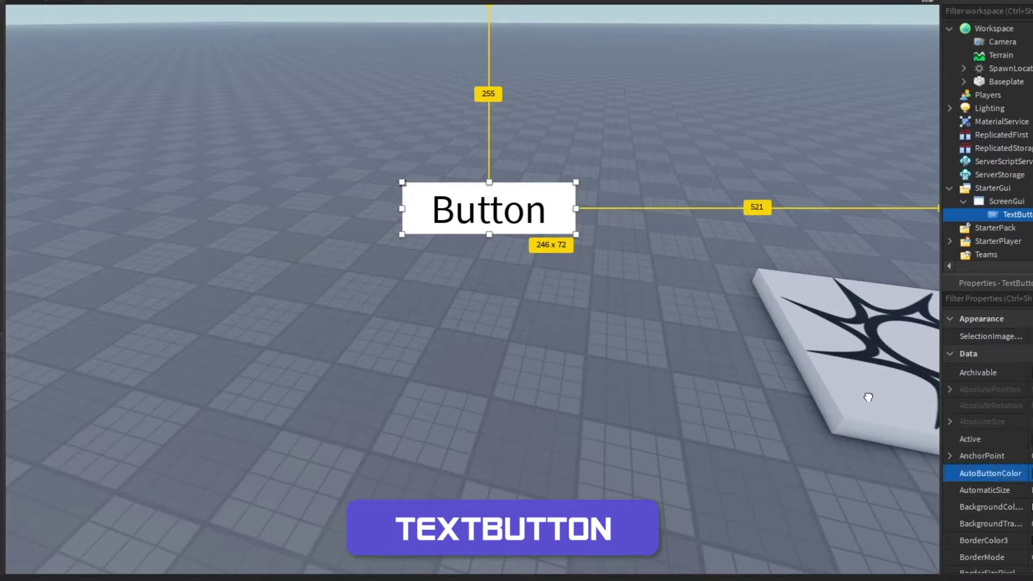
{"action": "left_click", "coordinate": [513, 253]}
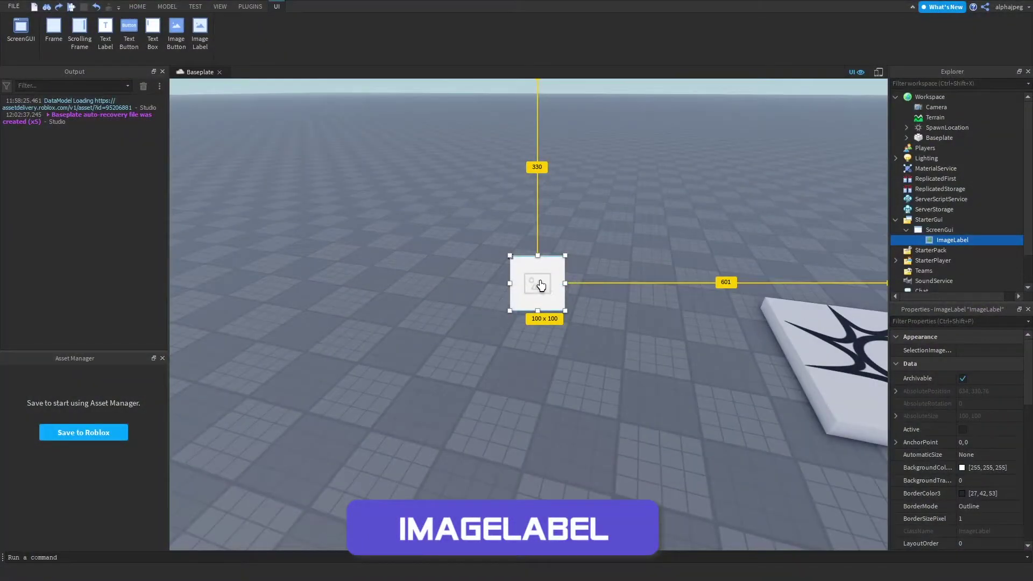
{"action": "left_click_drag", "start_coordinate": [541, 286], "coordinate": [546, 261]}
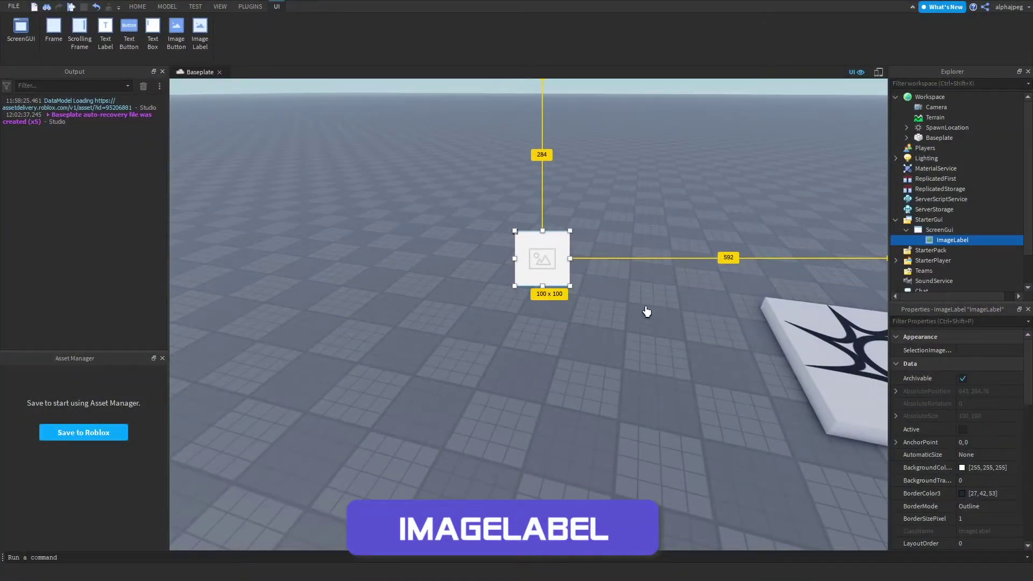
{"action": "scroll", "coordinate": [935, 443], "scroll_direction": "down", "scroll_amount": 5}
{"action": "scroll", "coordinate": [963, 408], "scroll_direction": "down", "scroll_amount": 3}
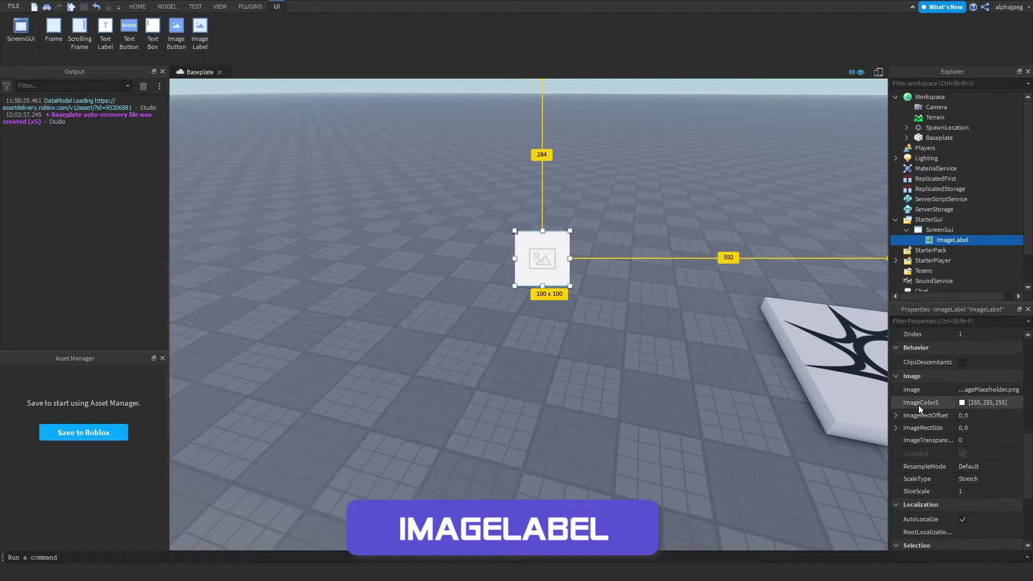
{"action": "left_click", "coordinate": [986, 391]}
{"action": "key", "text": "ctrl+v"}
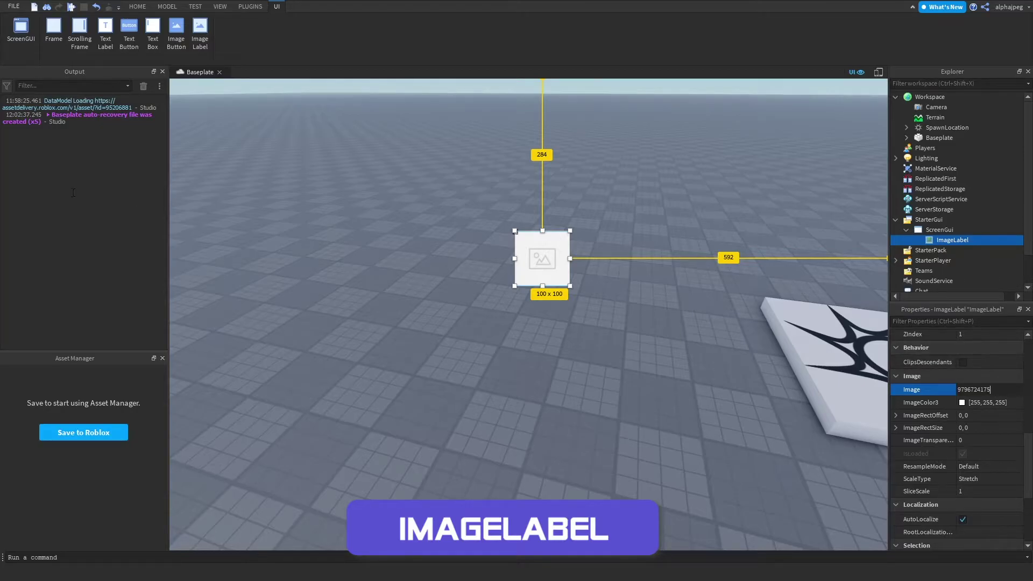
{"action": "key", "text": "Return"}
{"action": "left_click", "coordinate": [220, 6]}
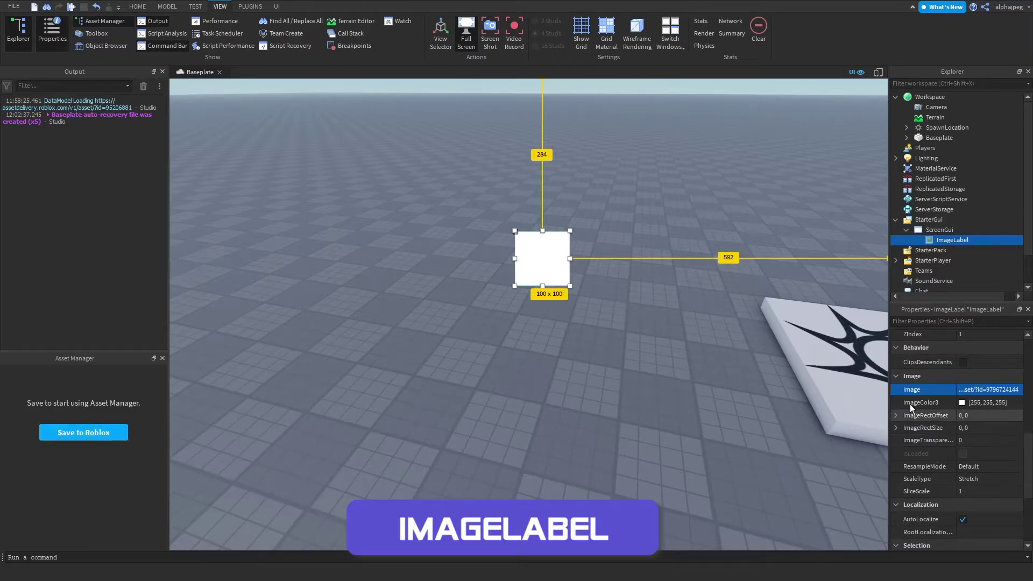
Set the ImageLabel's BackgroundTransparency to 1 and move it about 617 px from the viewport's left edge and 298 px from its top
{"action": "scroll", "coordinate": [938, 424], "scroll_direction": "up", "scroll_amount": 5}
{"action": "left_click", "coordinate": [988, 480]}
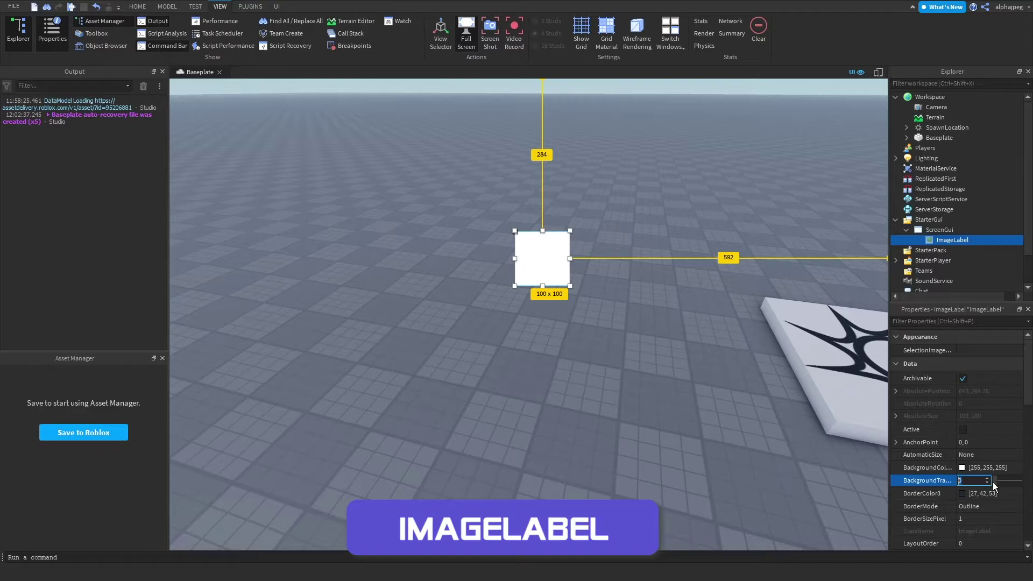
{"action": "type", "text": "1"}
{"action": "key", "text": "Return"}
{"action": "mouse_move", "coordinate": [551, 257]}
{"action": "left_mouse_down"}
{"action": "mouse_move", "coordinate": [525, 259]}
{"action": "mouse_move", "coordinate": [557, 274]}
{"action": "left_mouse_up"}
Set the ImageLabel's BackgroundTransparency to 0
{"action": "left_click", "coordinate": [992, 482]}
{"action": "type", "text": "0"}
{"action": "key", "text": "Return"}
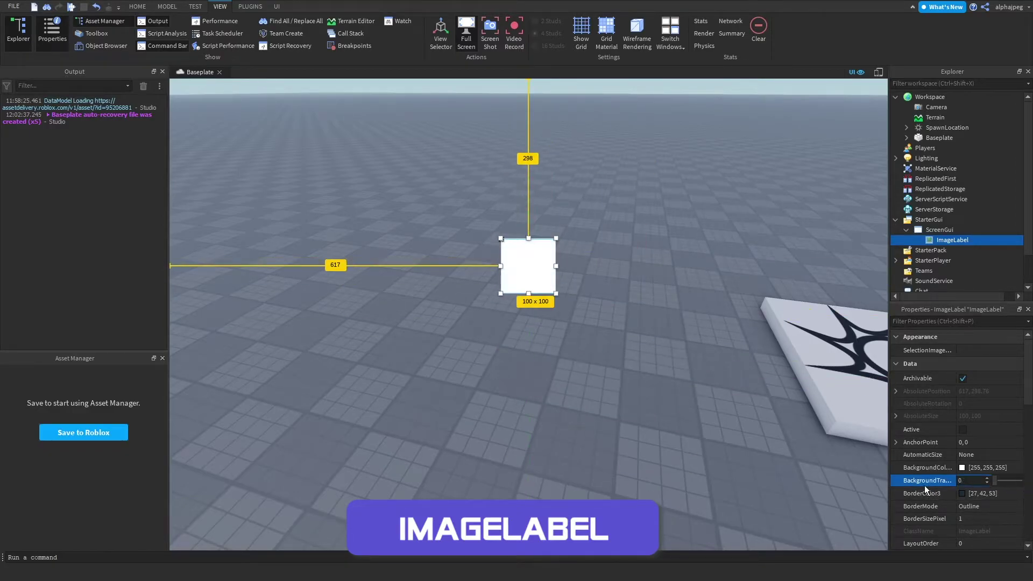
Set the ImageLabel's ImageColor3 to blue (42, 0, 255)
{"action": "scroll", "coordinate": [963, 473], "scroll_direction": "down", "scroll_amount": 5}
{"action": "scroll", "coordinate": [968, 430], "scroll_direction": "down", "scroll_amount": 3}
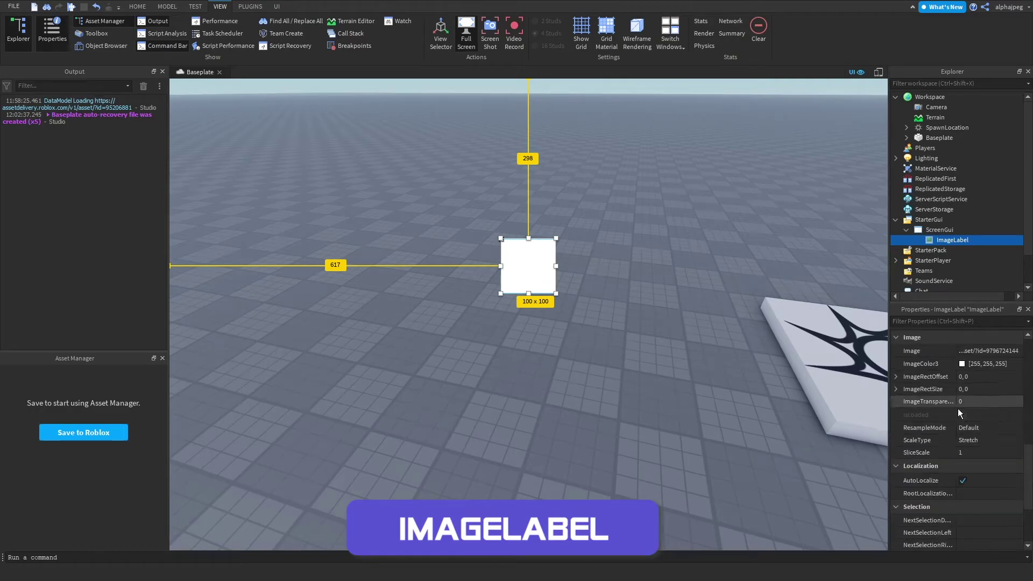
{"action": "left_click", "coordinate": [961, 402]}
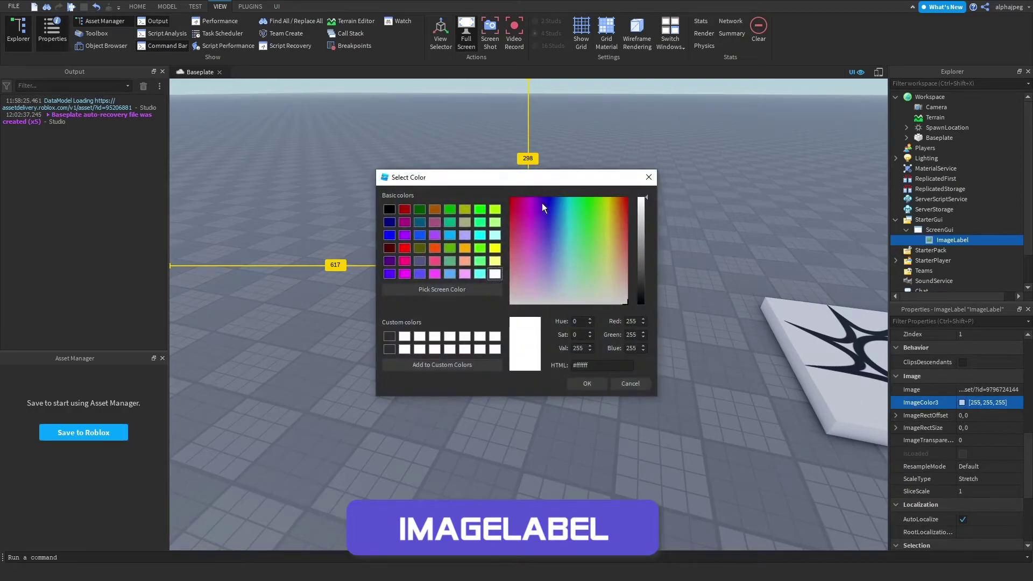
{"action": "left_click_drag", "start_coordinate": [538, 177], "coordinate": [260, 201]}
{"action": "left_click_drag", "start_coordinate": [309, 237], "coordinate": [265, 168]}
{"action": "left_click", "coordinate": [305, 405]}
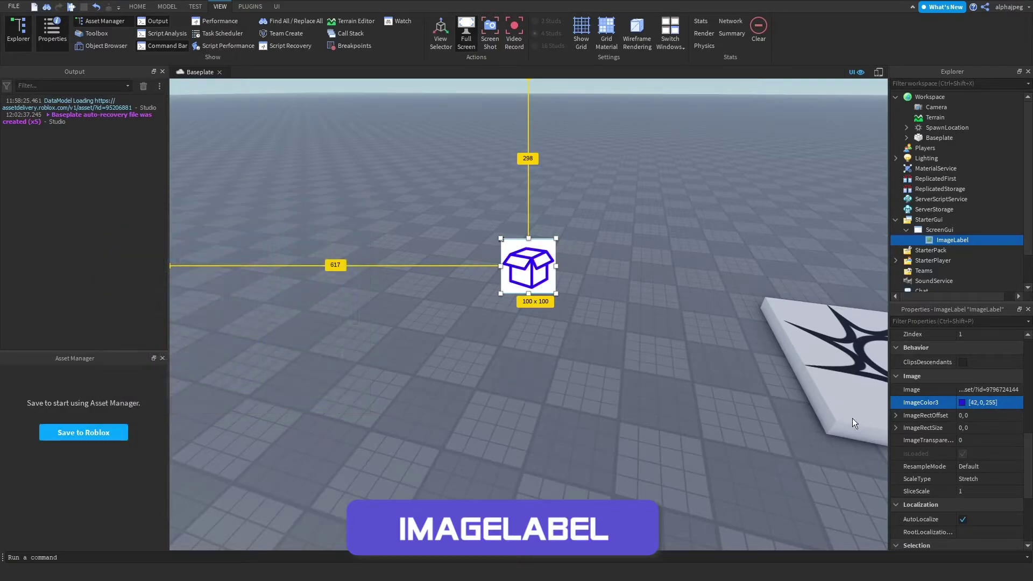
Set the ImageLabel's ImageTransparency to 0.5
{"action": "left_click", "coordinate": [988, 440]}
{"action": "key", "text": "BackSpace"}
{"action": "type", "text": "0."}
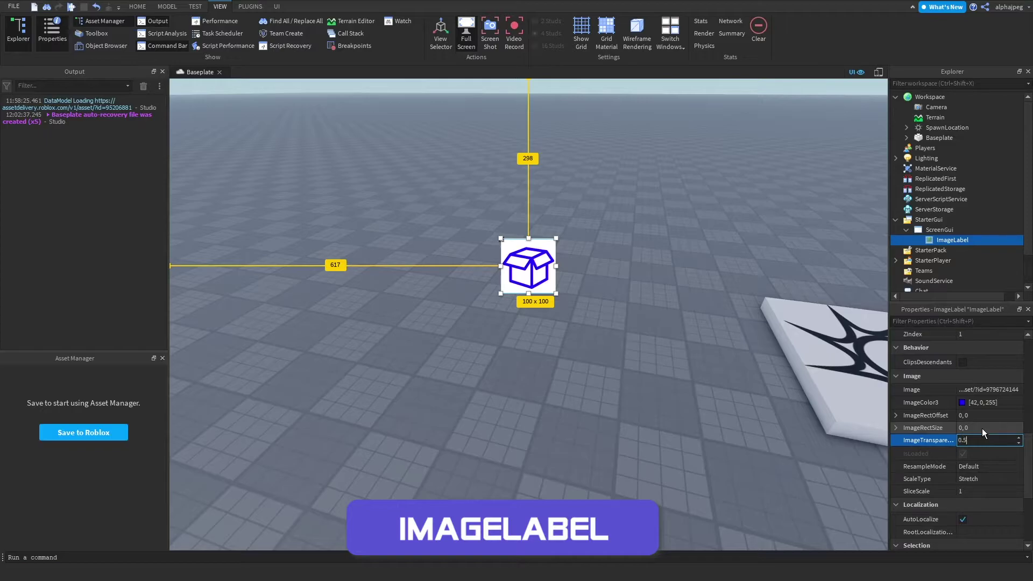
{"action": "type", "text": "5"}
{"action": "key", "text": "Return"}
Restore the ImageLabel's ImageTransparency to 0
{"action": "left_click", "coordinate": [963, 439]}
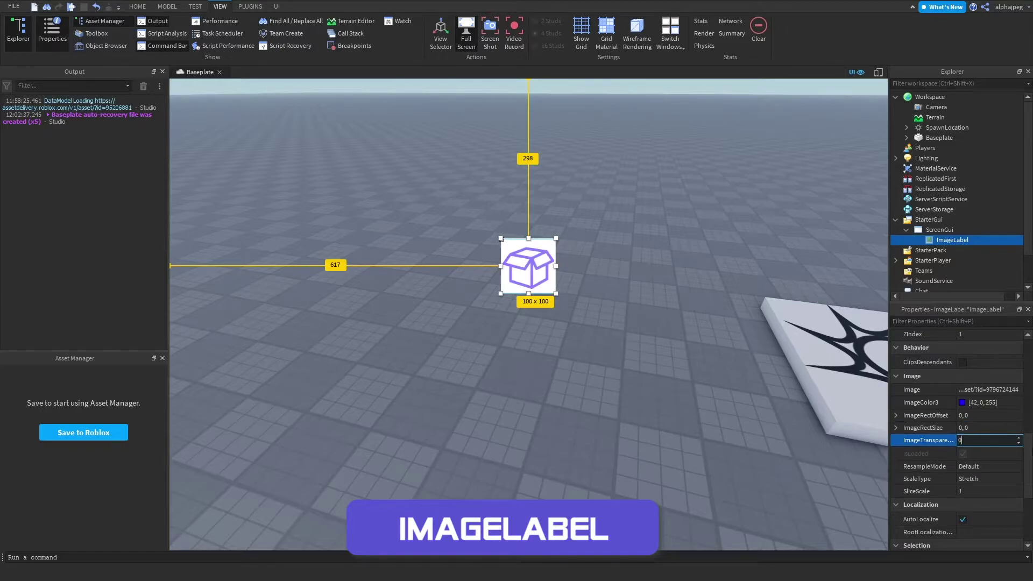
{"action": "type", "text": "0"}
{"action": "key", "text": "Return"}
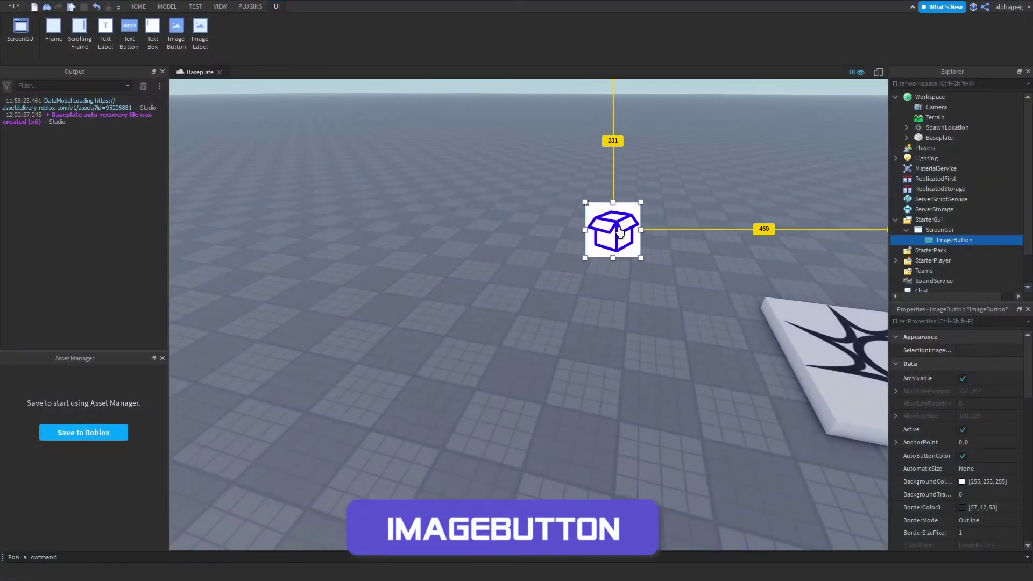
Move the ImageButton down toward the middle of the viewport
{"action": "left_click_drag", "start_coordinate": [619, 231], "coordinate": [549, 281]}
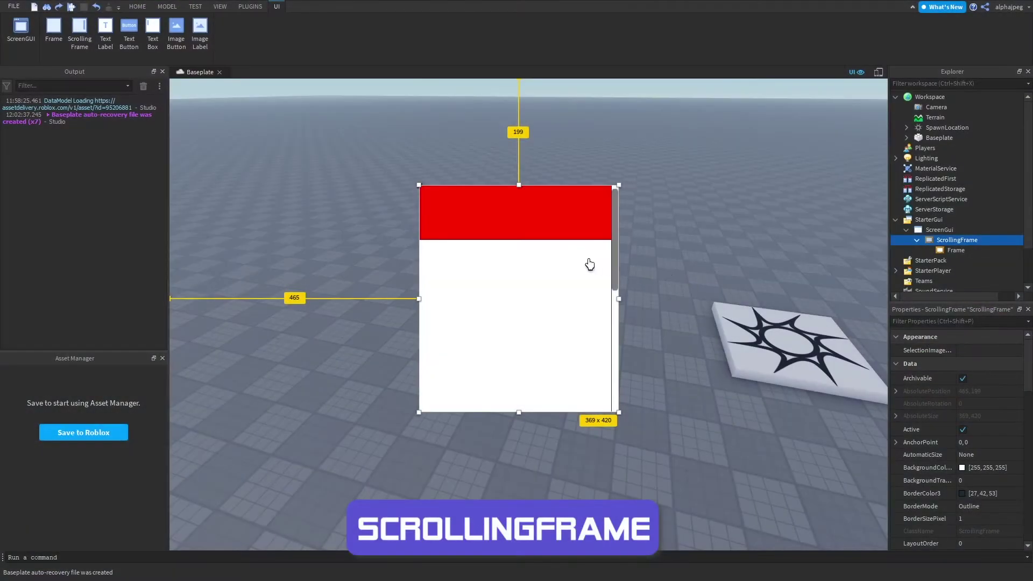
Set the ScrollingFrame's CanvasSize to {0, 0},{2, 0} and scroll through its contents to test the canvas length
{"action": "scroll", "coordinate": [556, 256], "scroll_direction": "down", "scroll_amount": 3}
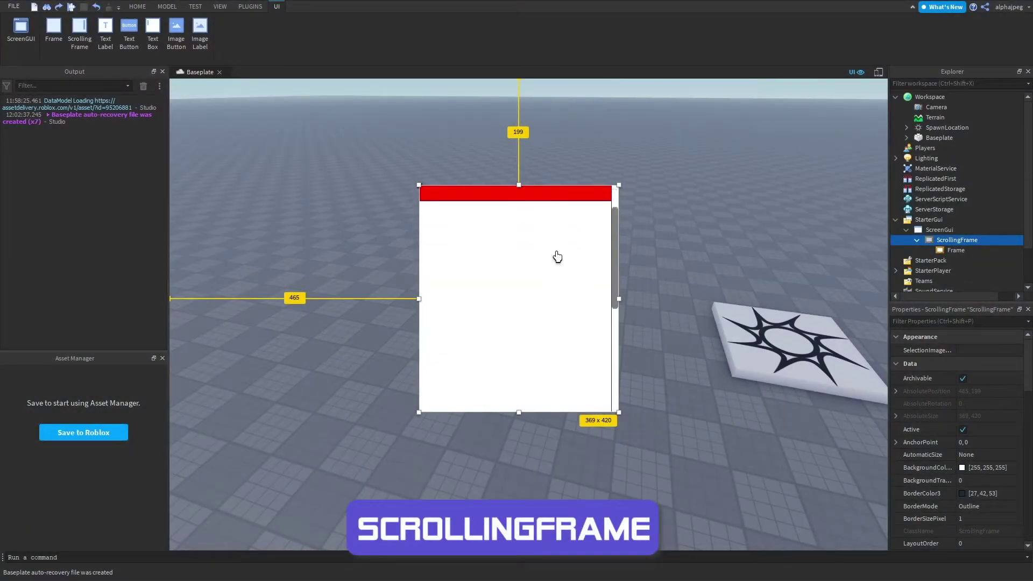
{"action": "scroll", "coordinate": [536, 296], "scroll_direction": "up", "scroll_amount": 3}
{"action": "scroll", "coordinate": [979, 450], "scroll_direction": "down", "scroll_amount": 5}
{"action": "scroll", "coordinate": [974, 437], "scroll_direction": "down", "scroll_amount": 5}
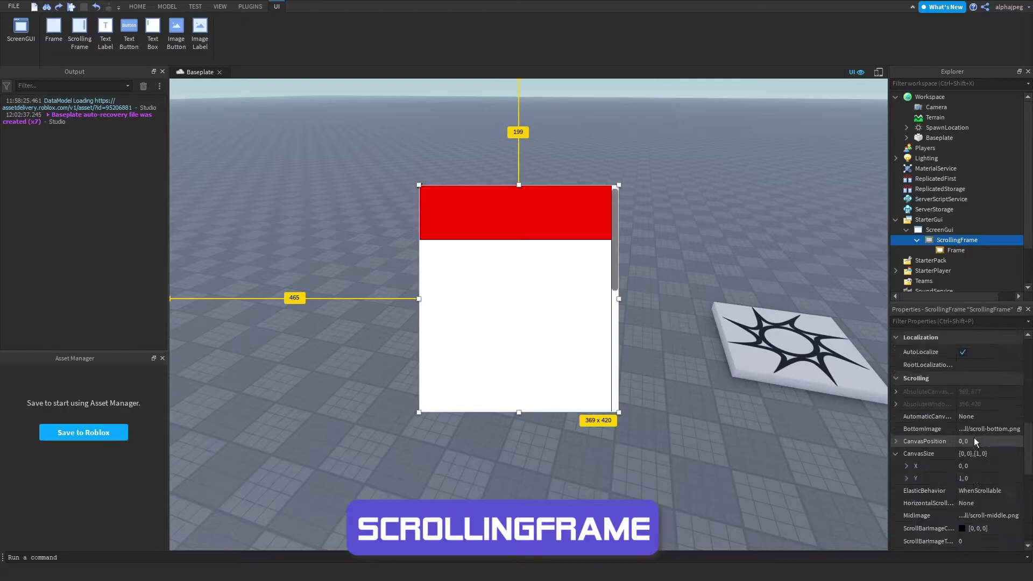
{"action": "left_click", "coordinate": [970, 376]}
{"action": "left_click", "coordinate": [977, 375]}
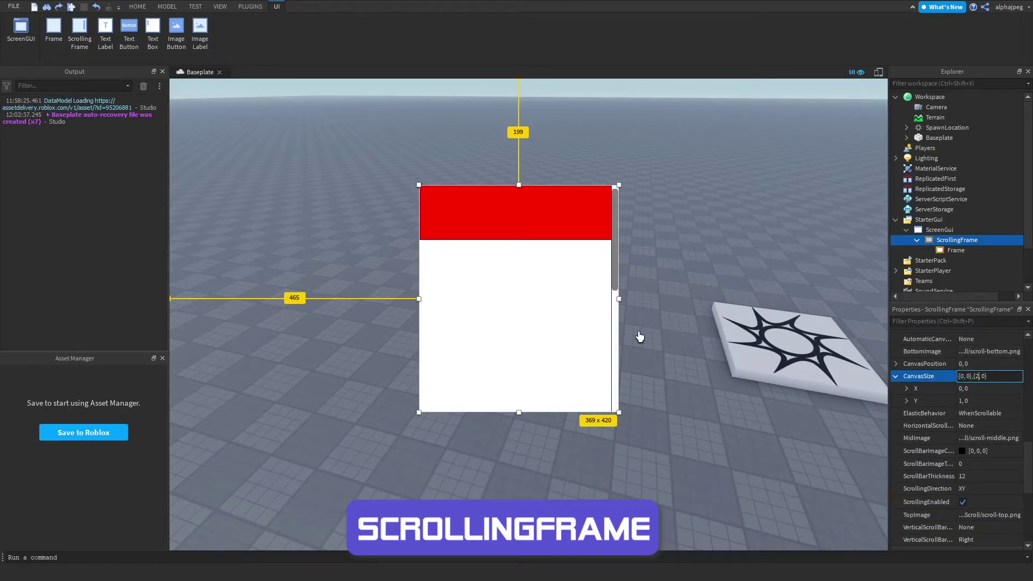
{"action": "key", "text": "Return"}
{"action": "scroll", "coordinate": [564, 301], "scroll_direction": "down", "scroll_amount": 6}
{"action": "scroll", "coordinate": [525, 317], "scroll_direction": "up", "scroll_amount": 3}
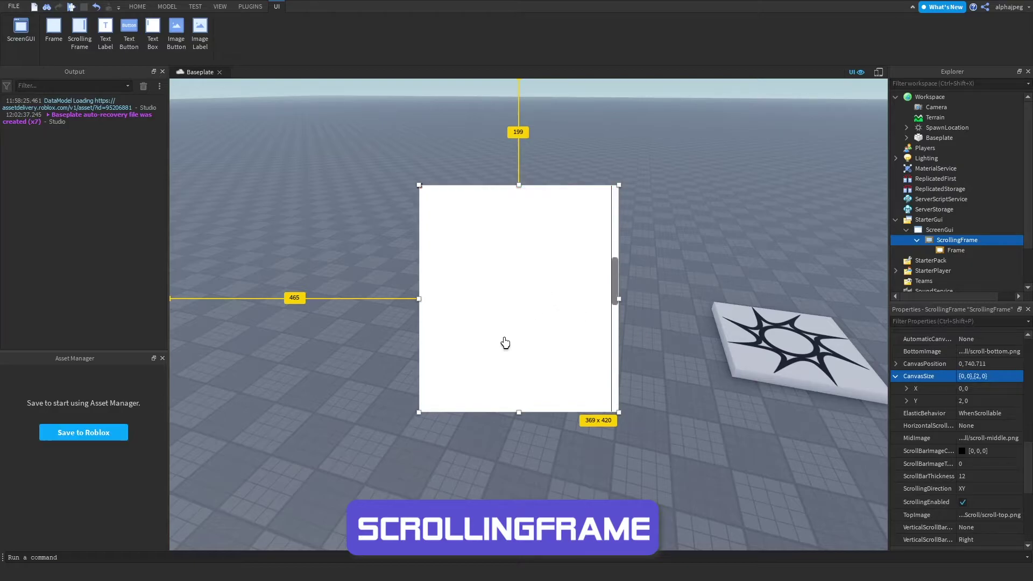
{"action": "scroll", "coordinate": [505, 342], "scroll_direction": "up", "scroll_amount": 5}
Set the ScrollingFrame's CanvasSize to {0, 0},{5, 0} and scroll its contents down and back up
{"action": "left_click", "coordinate": [983, 376]}
{"action": "key", "text": "BackSpace"}
{"action": "key", "text": "BackSpace"}
{"action": "key", "text": "BackSpace"}
{"action": "key", "text": "BackSpace"}
{"action": "type", "text": "5,0}"}
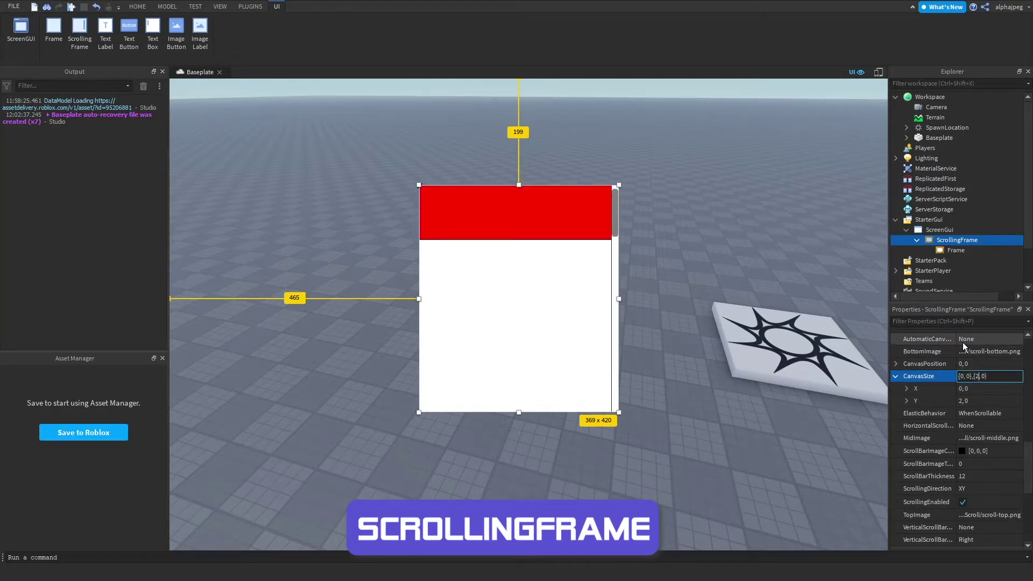
{"action": "key", "text": "Return"}
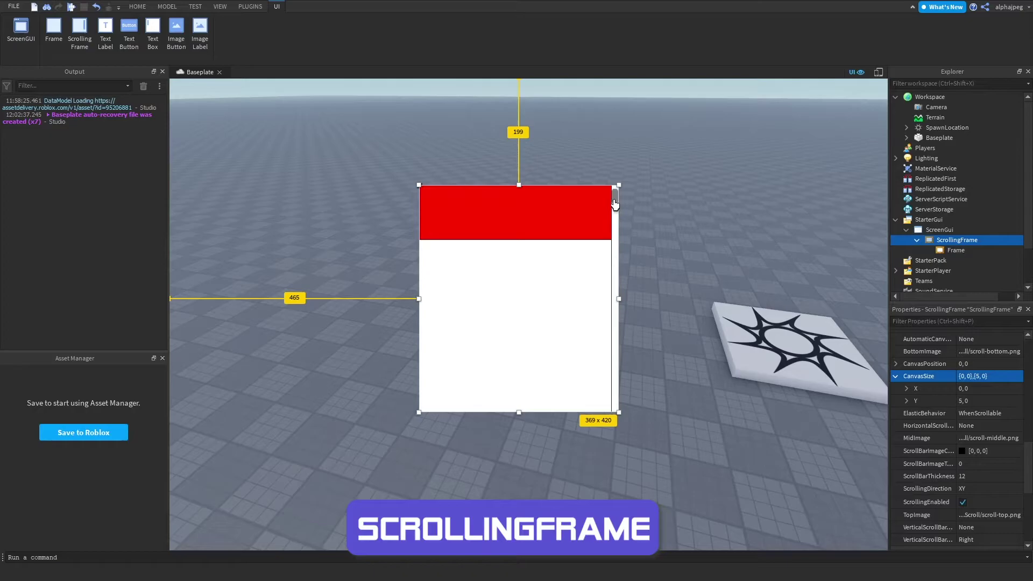
{"action": "scroll", "coordinate": [539, 283], "scroll_direction": "down", "scroll_amount": 10}
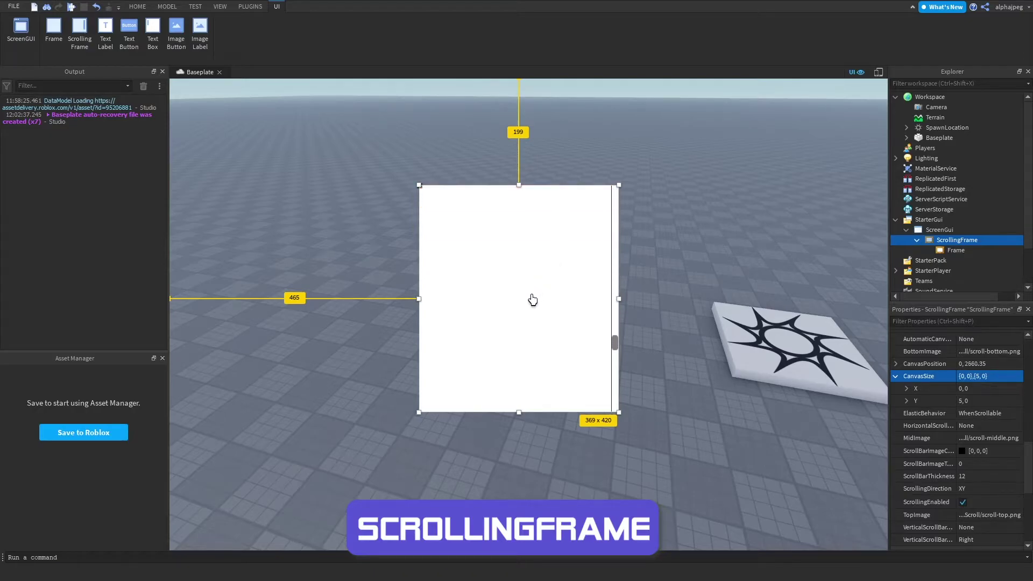
{"action": "scroll", "coordinate": [500, 334], "scroll_direction": "up", "scroll_amount": 10}
Set the ScrollingFrame's ScrollBarThickness to 8
{"action": "scroll", "coordinate": [970, 376], "scroll_direction": "down", "scroll_amount": 3}
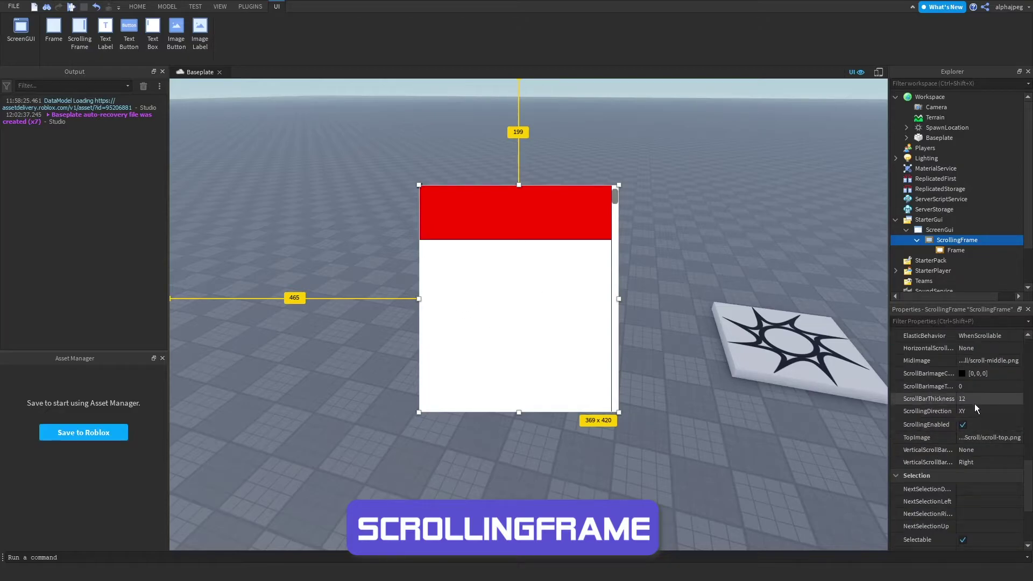
{"action": "left_click", "coordinate": [973, 399]}
{"action": "type", "text": "9"}
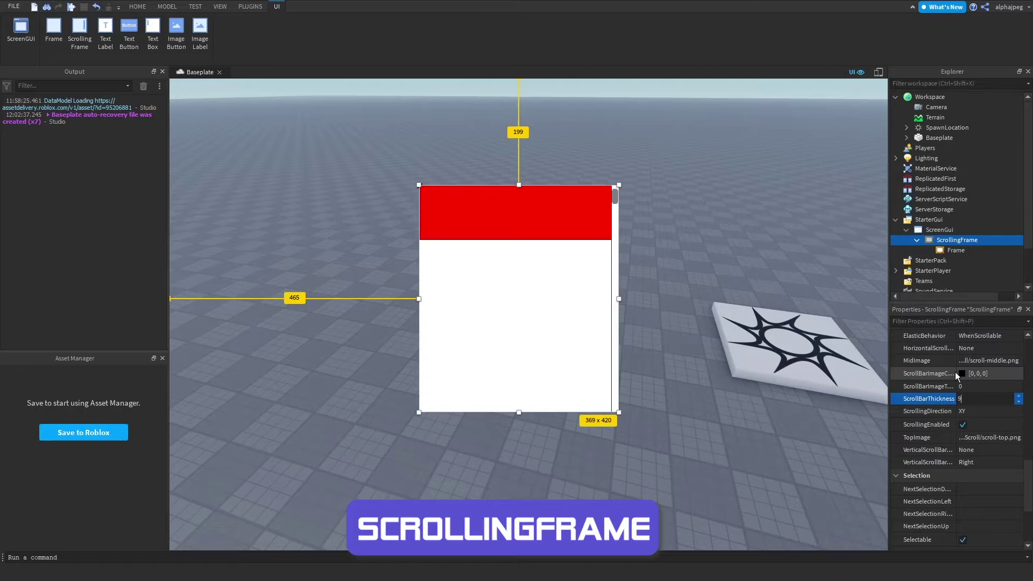
{"action": "key", "text": "BackSpace"}
{"action": "type", "text": "8"}
{"action": "key", "text": "Return"}
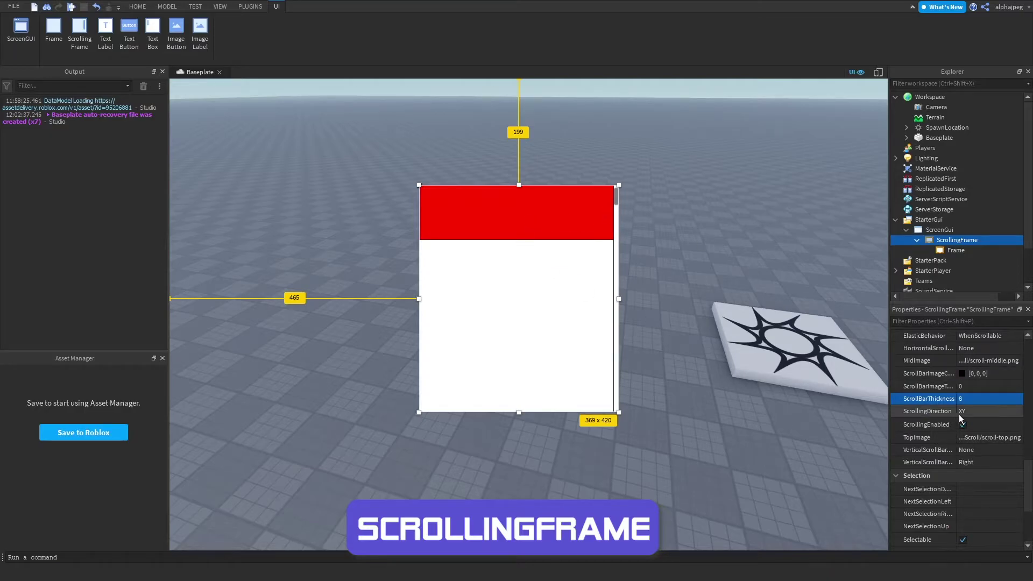
Set the ScrollingFrame's ScrollBarThickness to 0 and test scrolling its contents
{"action": "left_click", "coordinate": [973, 398]}
{"action": "type", "text": "0"}
{"action": "key", "text": "Return"}
{"action": "scroll", "coordinate": [530, 336], "scroll_direction": "down", "scroll_amount": 3}
{"action": "scroll", "coordinate": [522, 338], "scroll_direction": "up", "scroll_amount": 3}
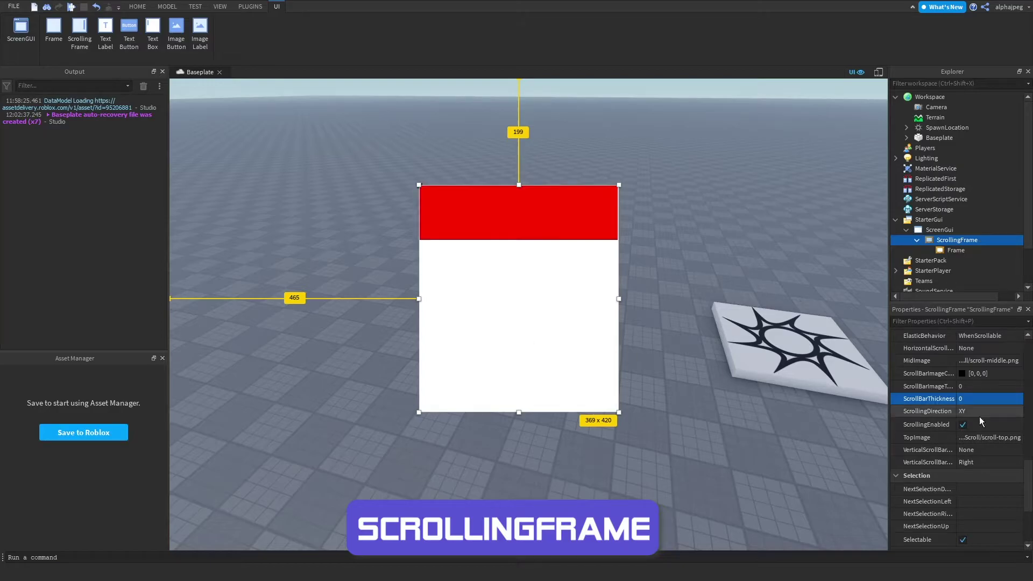
Turn the ScrollingFrame's ScrollingEnabled off, test scrolling, turn it back on, and view the ScrollingDirection options
{"action": "left_click", "coordinate": [962, 424]}
{"action": "scroll", "coordinate": [511, 298], "scroll_direction": "up", "scroll_amount": 2}
{"action": "scroll", "coordinate": [517, 309], "scroll_direction": "up", "scroll_amount": 4}
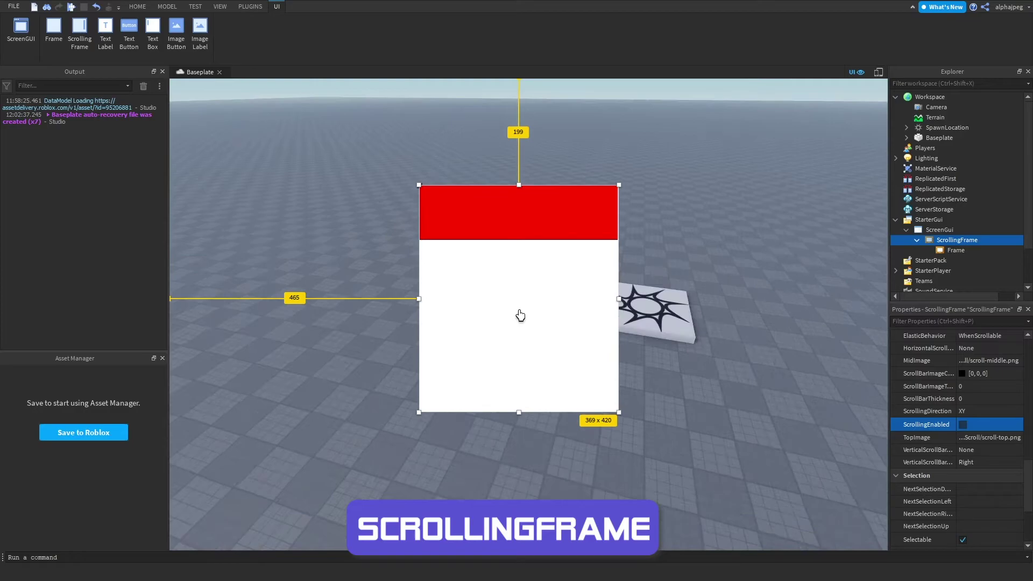
{"action": "left_click", "coordinate": [963, 424]}
{"action": "left_click", "coordinate": [975, 411]}
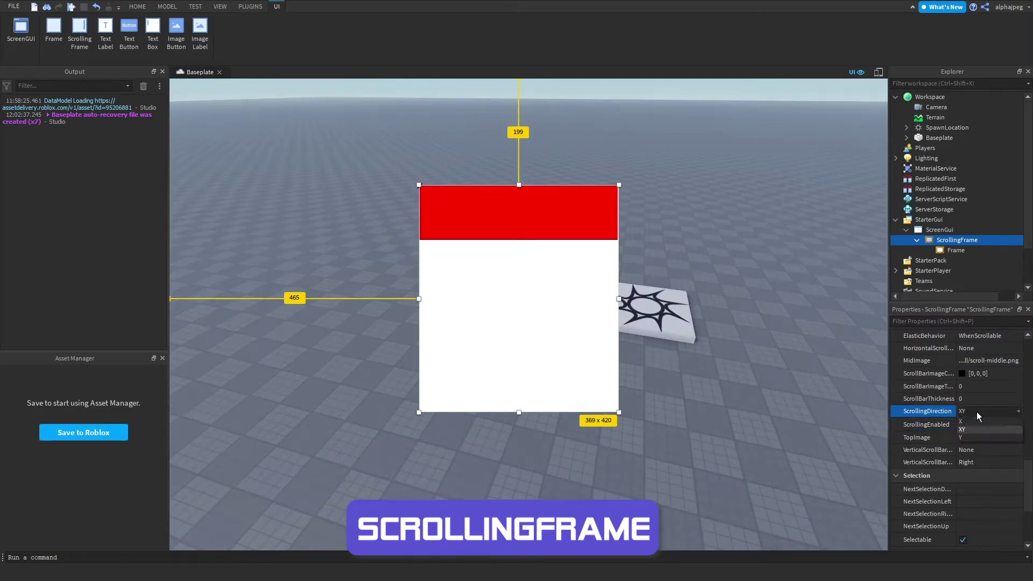
{"action": "left_click", "coordinate": [970, 411]}
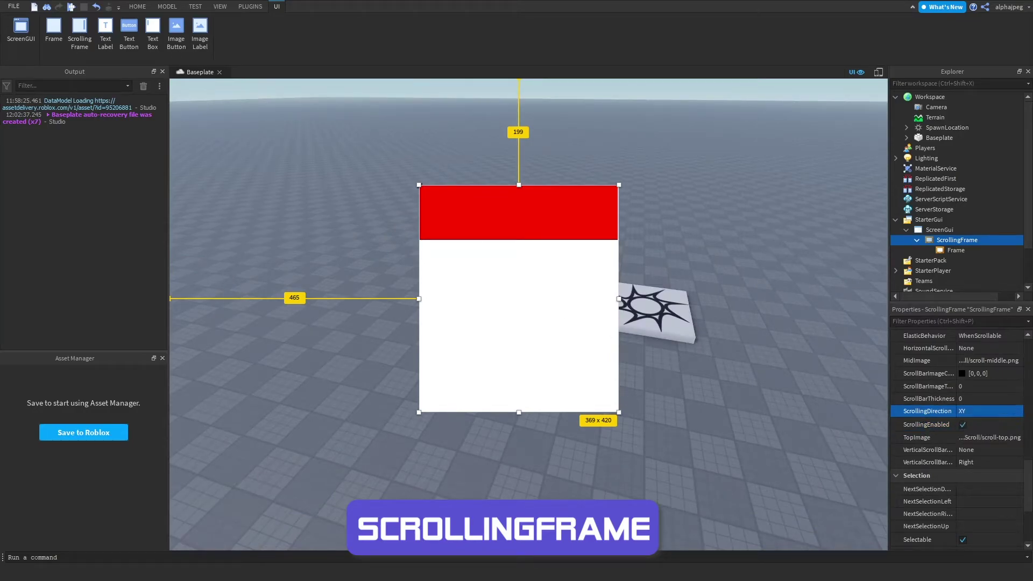
Set the ScrollingFrame's CanvasSize to {5, 0},{0, 0} so the canvas extends horizontally
{"action": "scroll", "coordinate": [973, 380], "scroll_direction": "up", "scroll_amount": 2}
{"action": "left_click", "coordinate": [974, 376]}
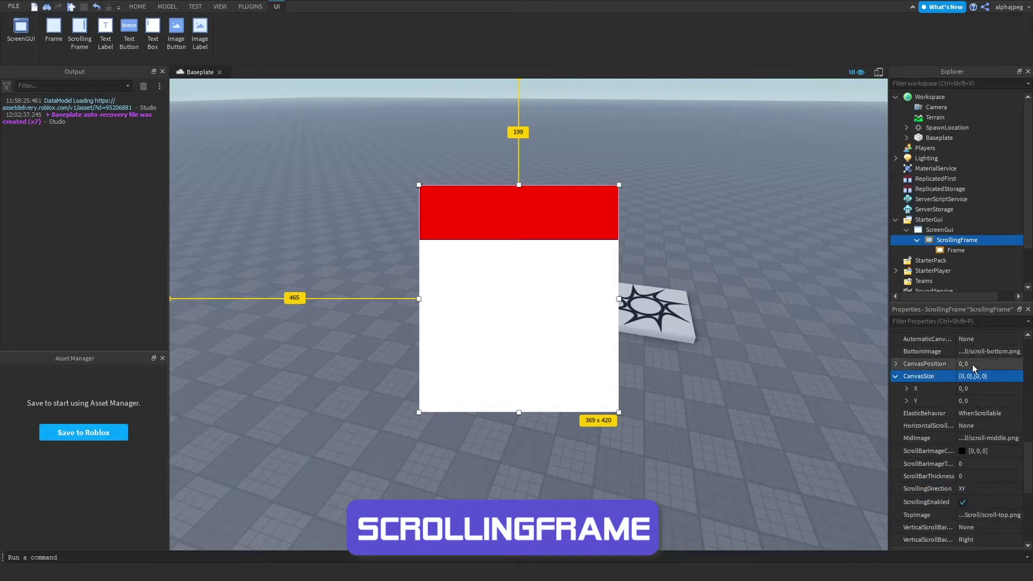
{"action": "type", "text": "0"}
{"action": "key", "text": "Return"}
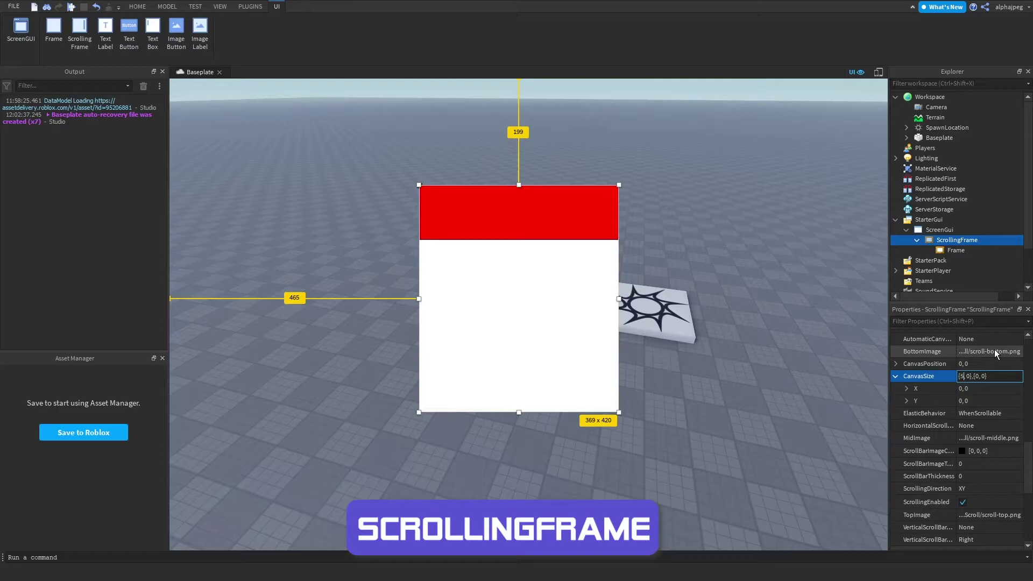
{"action": "key", "text": "Return"}
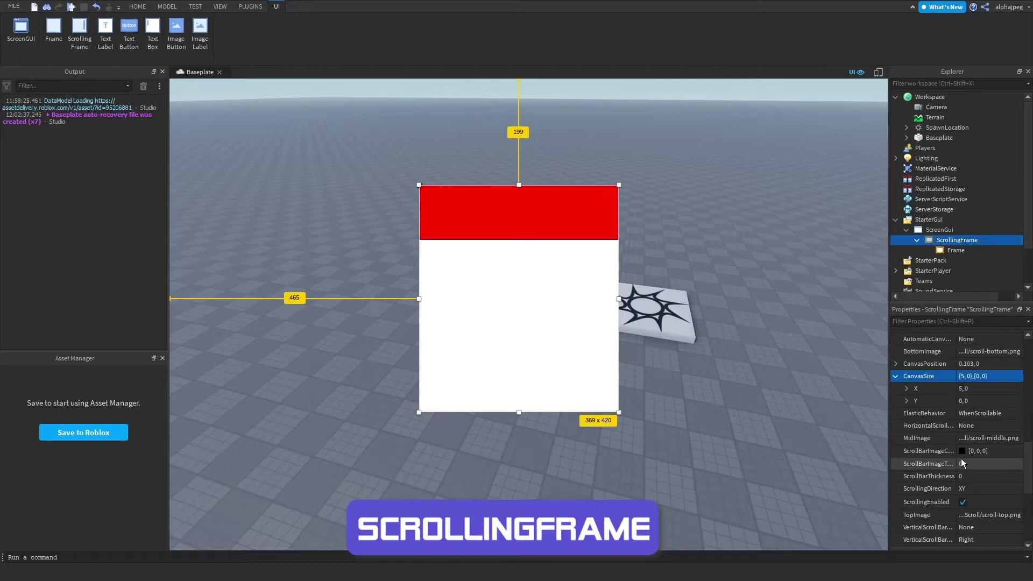
Set the ScrollingFrame's ScrollBarThickness to 15 and test its horizontal scroll bar
{"action": "left_click", "coordinate": [989, 476]}
{"action": "key", "text": "BackSpace"}
{"action": "key", "text": "Return"}
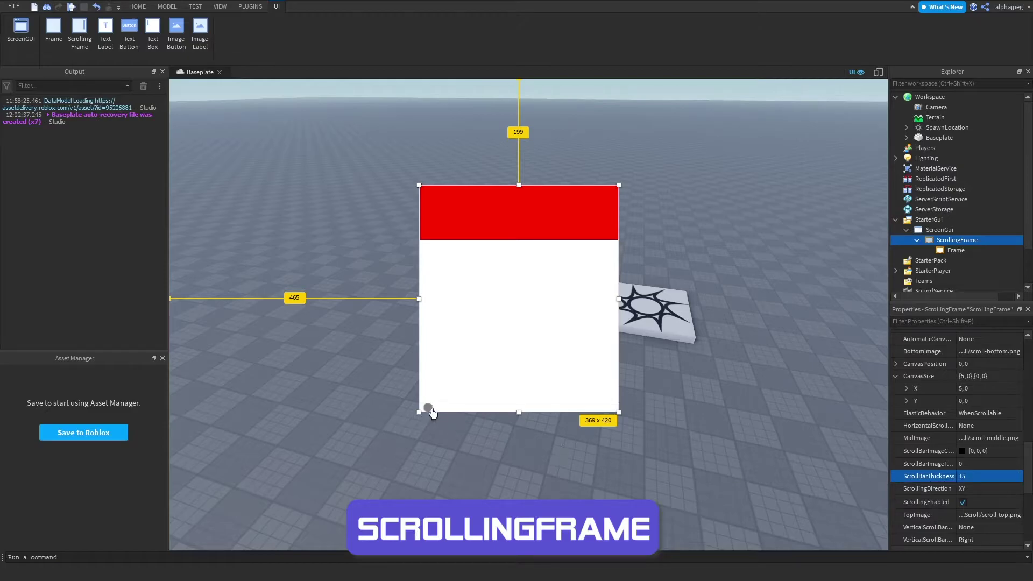
{"action": "left_click_drag", "start_coordinate": [429, 412], "coordinate": [504, 202]}
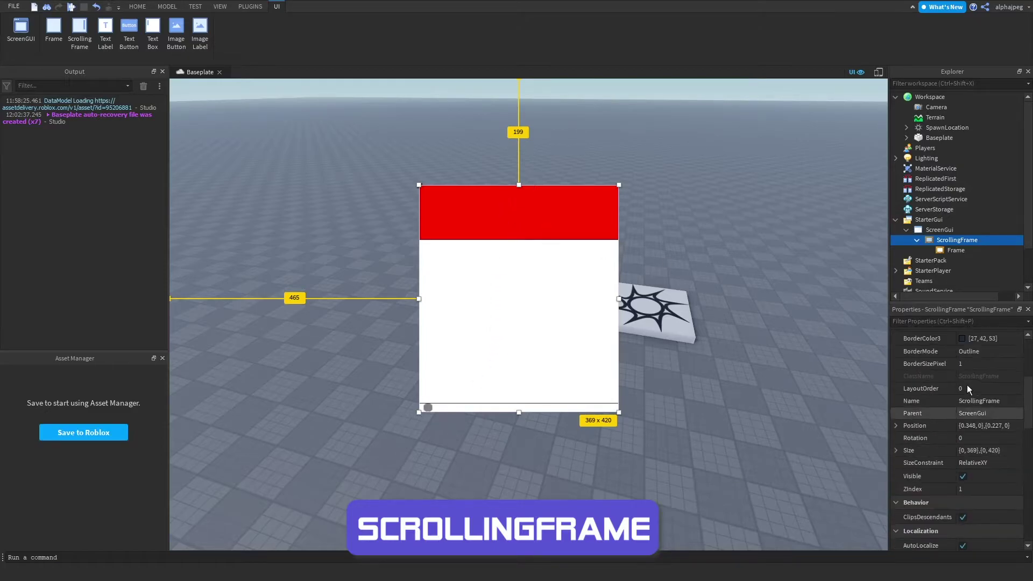
Set the Size of the red Frame inside the ScrollingFrame to {0.1, 0},{0, 100} and test scrolling sideways past it
{"action": "left_click", "coordinate": [952, 250]}
{"action": "left_click", "coordinate": [974, 493]}
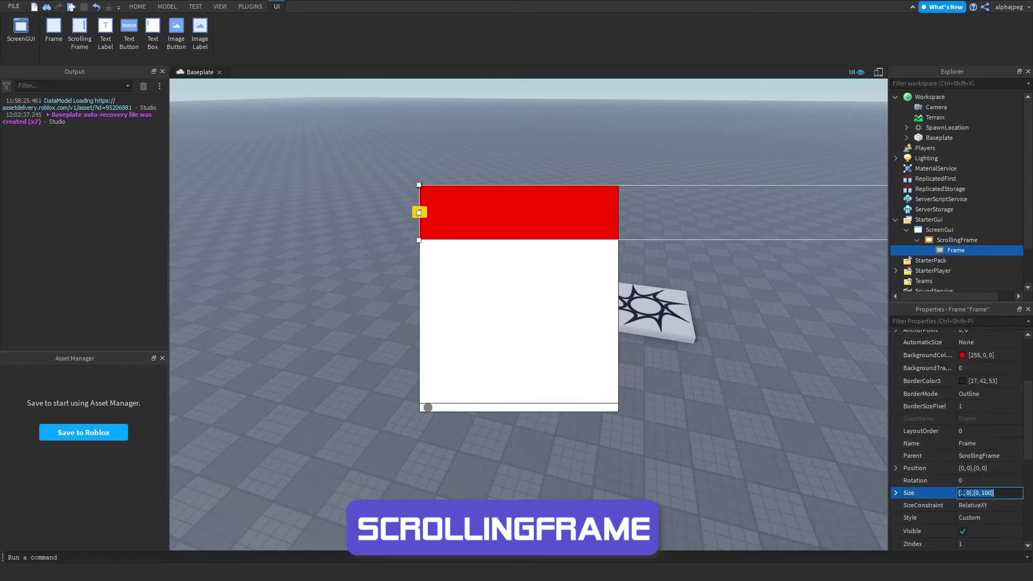
{"action": "key", "text": "Left"}
{"action": "key", "text": "Right"}
{"action": "type", "text": "0."}
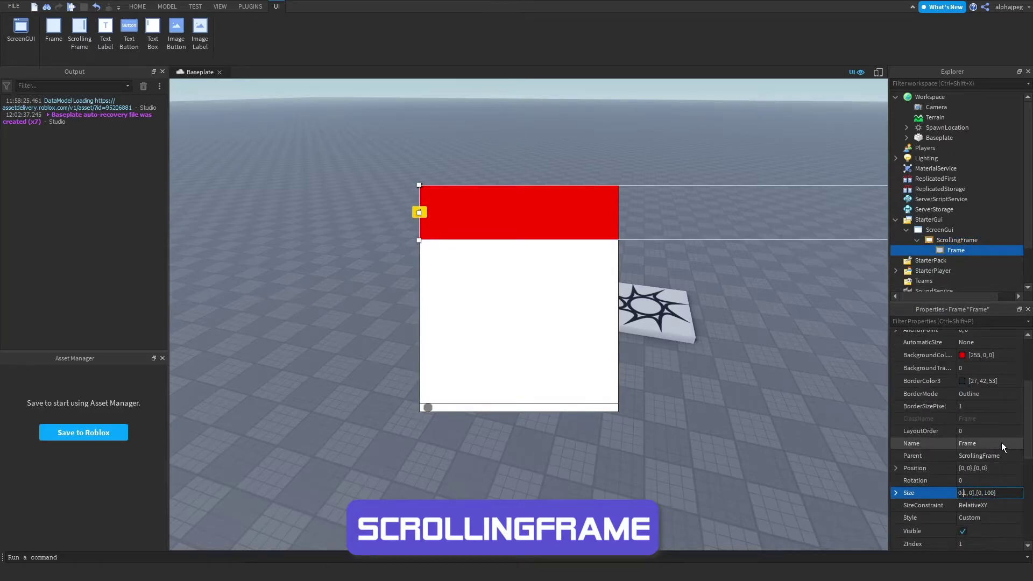
{"action": "key", "text": "Return"}
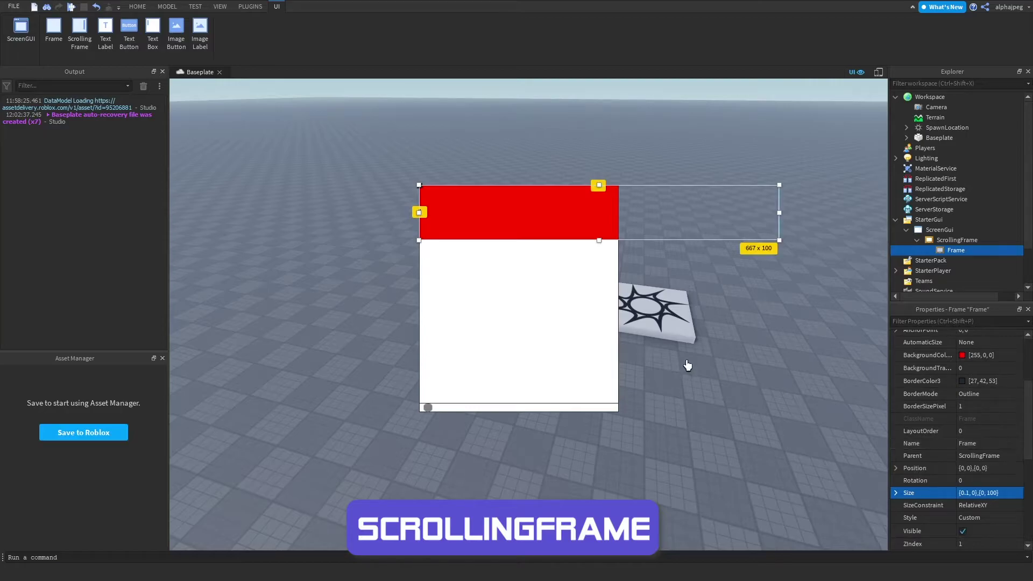
{"action": "scroll", "coordinate": [519, 315], "scroll_direction": "down", "scroll_amount": 5}
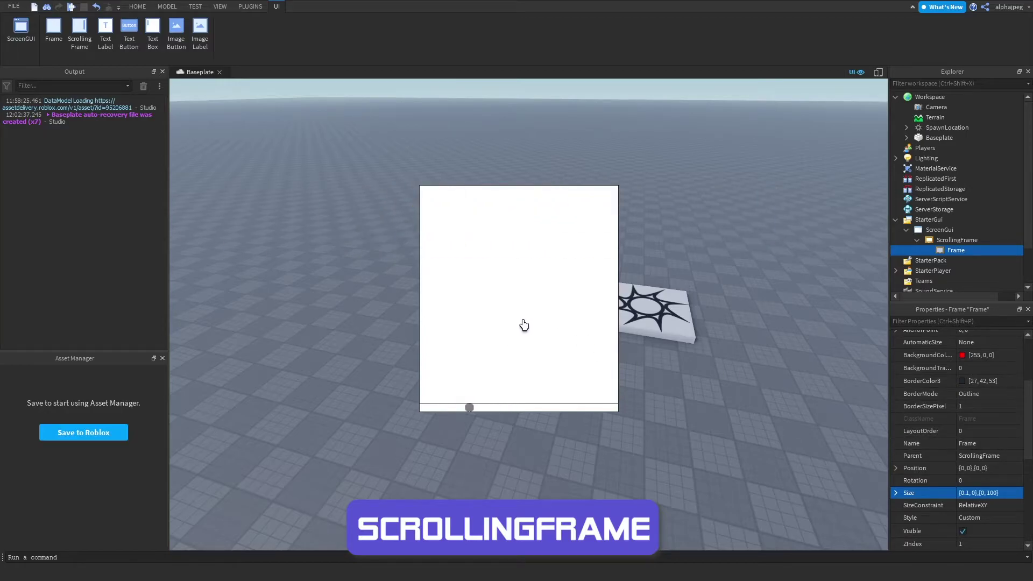
{"action": "scroll", "coordinate": [525, 330], "scroll_direction": "up", "scroll_amount": 3}
{"action": "scroll", "coordinate": [519, 361], "scroll_direction": "down", "scroll_amount": 3}
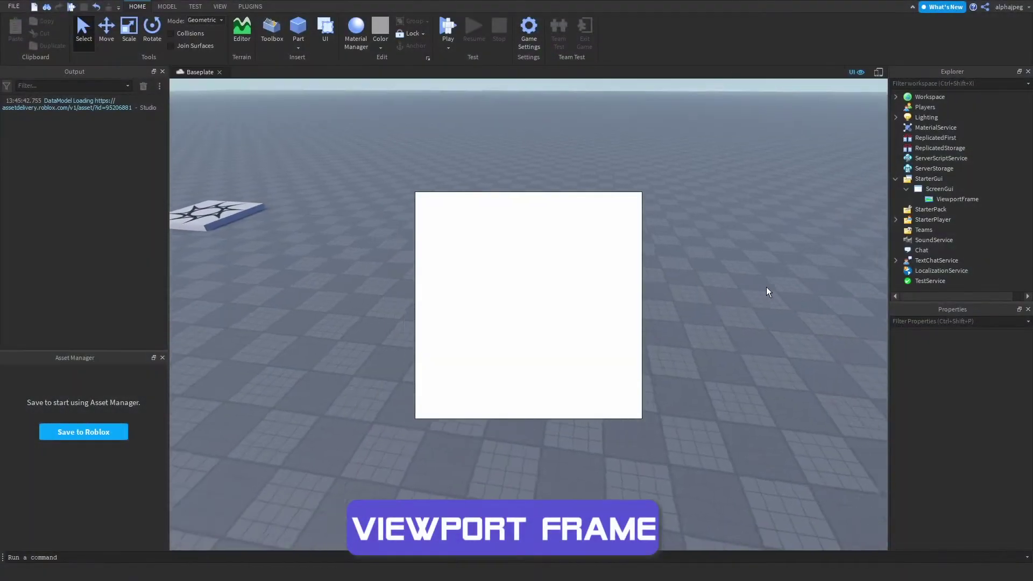
Insert a Part into the Workspace
{"action": "right_click_drag", "start_coordinate": [766, 290], "coordinate": [723, 290]}
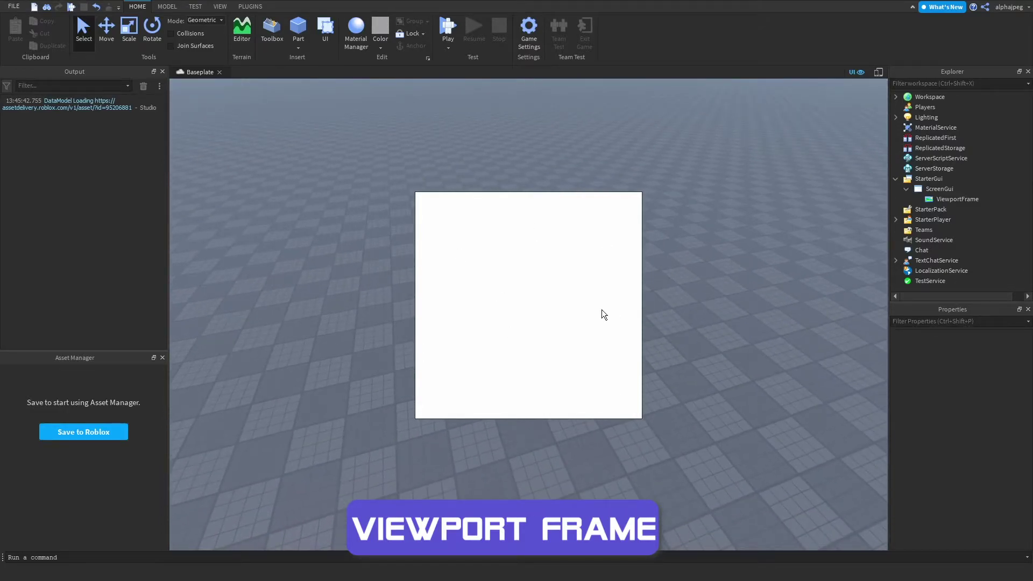
{"action": "left_click", "coordinate": [903, 96]}
{"action": "left_click", "coordinate": [895, 96]}
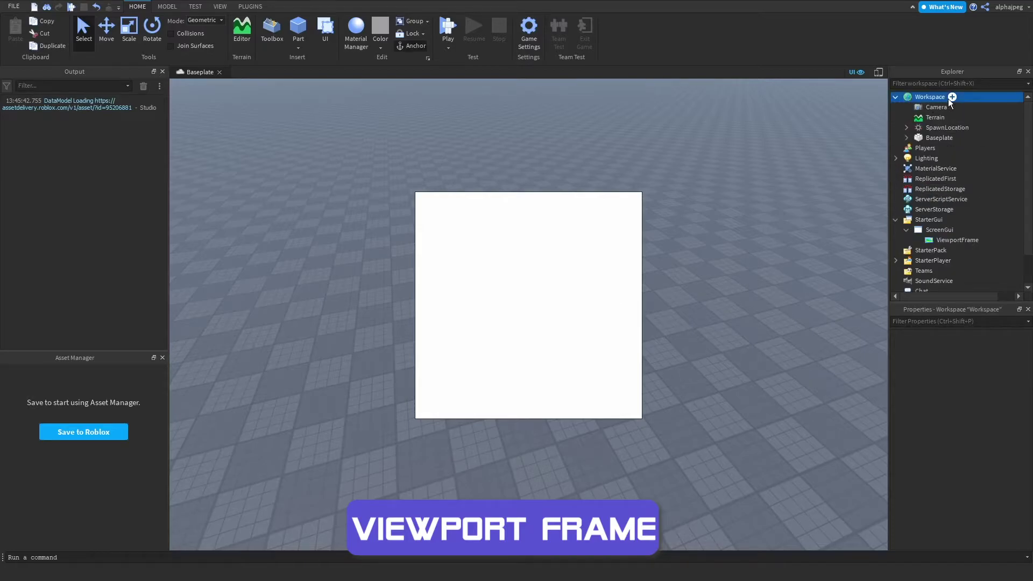
{"action": "left_click", "coordinate": [950, 96]}
{"action": "left_click", "coordinate": [930, 159]}
Scale the new Part up into a roughly cubic block and hide the UI overlay in the viewport
{"action": "right_click_drag", "start_coordinate": [676, 218], "coordinate": [658, 232]}
{"action": "left_click", "coordinate": [691, 318]}
{"action": "right_click_drag", "start_coordinate": [691, 318], "coordinate": [728, 237]}
{"action": "key", "text": "ctrl+3"}
{"action": "left_click_drag", "start_coordinate": [758, 279], "coordinate": [761, 162]}
{"action": "key", "text": "ctrl+z"}
{"action": "right_click_drag", "start_coordinate": [761, 162], "coordinate": [811, 102]}
{"action": "left_click", "coordinate": [855, 71]}
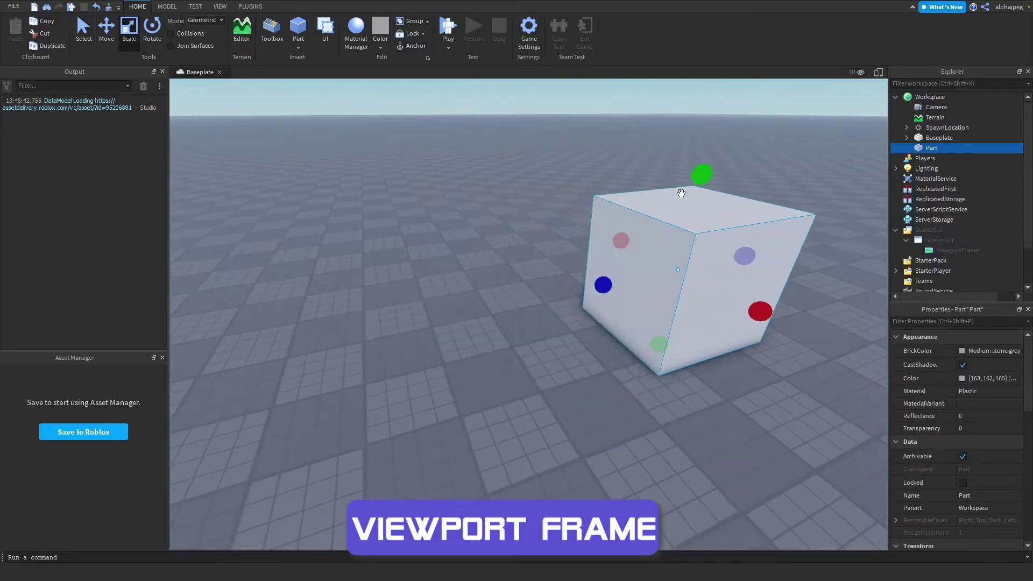
Set the Part's Color to red (255, 0, 0) and show the UI overlay again
{"action": "key", "text": "f"}
{"action": "left_click", "coordinate": [963, 378]}
{"action": "left_click", "coordinate": [625, 198]}
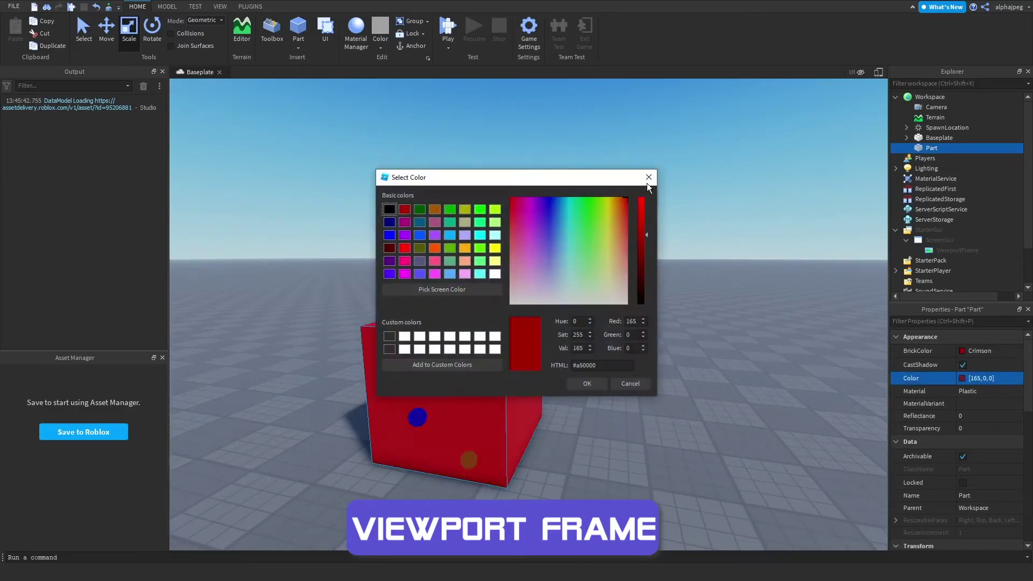
{"action": "left_click_drag", "start_coordinate": [640, 235], "coordinate": [640, 198]}
{"action": "left_click", "coordinate": [586, 384]}
{"action": "left_click", "coordinate": [855, 71]}
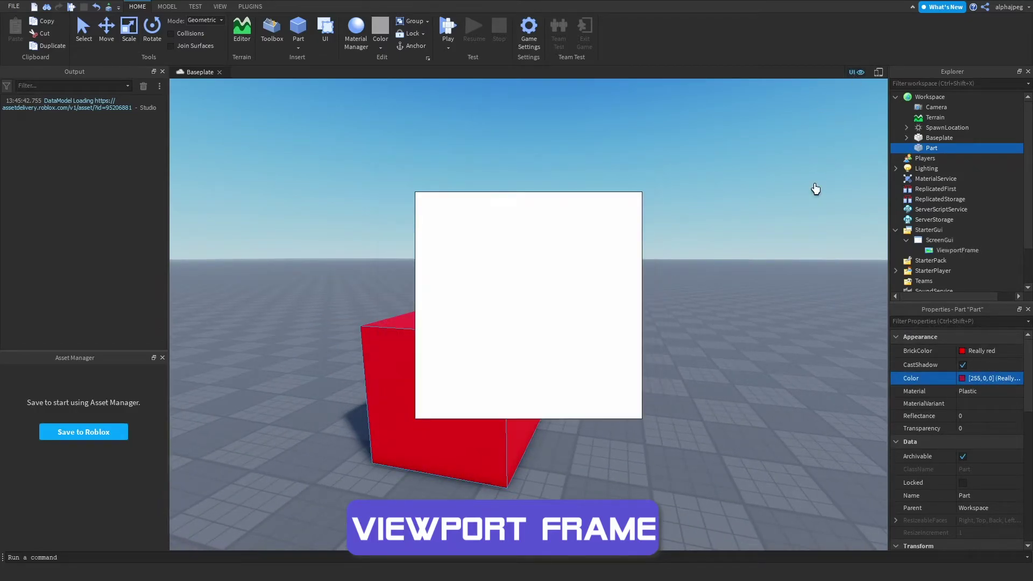
Move the red Part from the Workspace into the ViewportFrame
{"action": "right_click_drag", "start_coordinate": [770, 223], "coordinate": [770, 223]}
{"action": "left_click_drag", "start_coordinate": [925, 150], "coordinate": [946, 250]}
Set the ViewportFrame's CurrentCamera to the Workspace Camera and frame the red Part inside it
{"action": "left_click", "coordinate": [947, 243]}
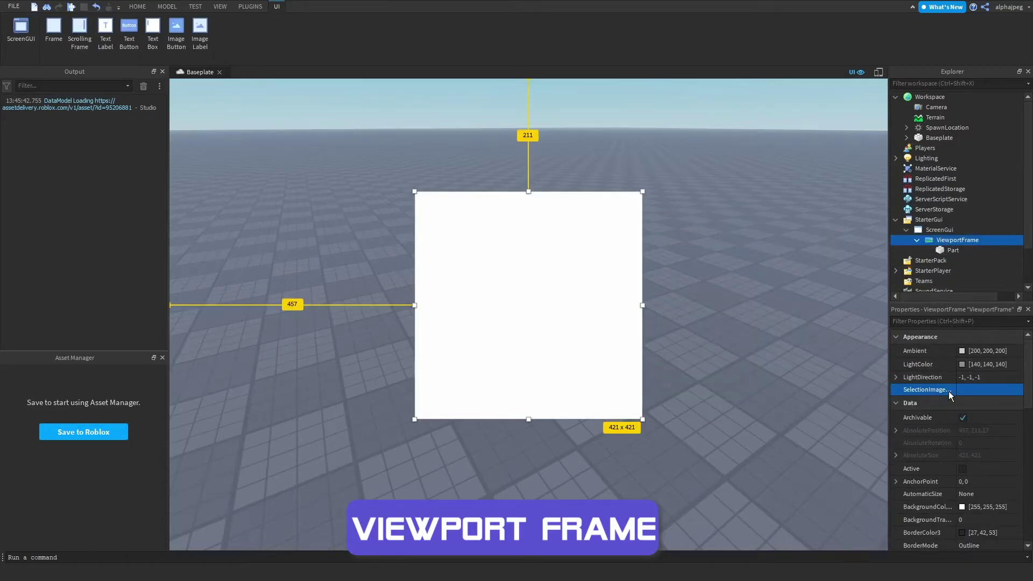
{"action": "left_click", "coordinate": [972, 428]}
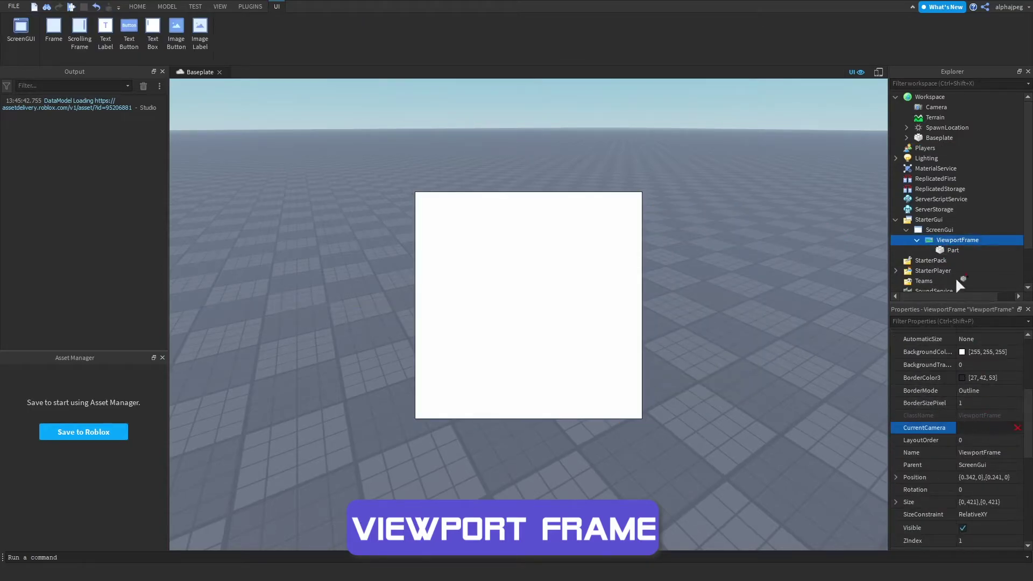
{"action": "left_click", "coordinate": [935, 107]}
{"action": "scroll", "coordinate": [706, 225], "scroll_direction": "up", "scroll_amount": 5}
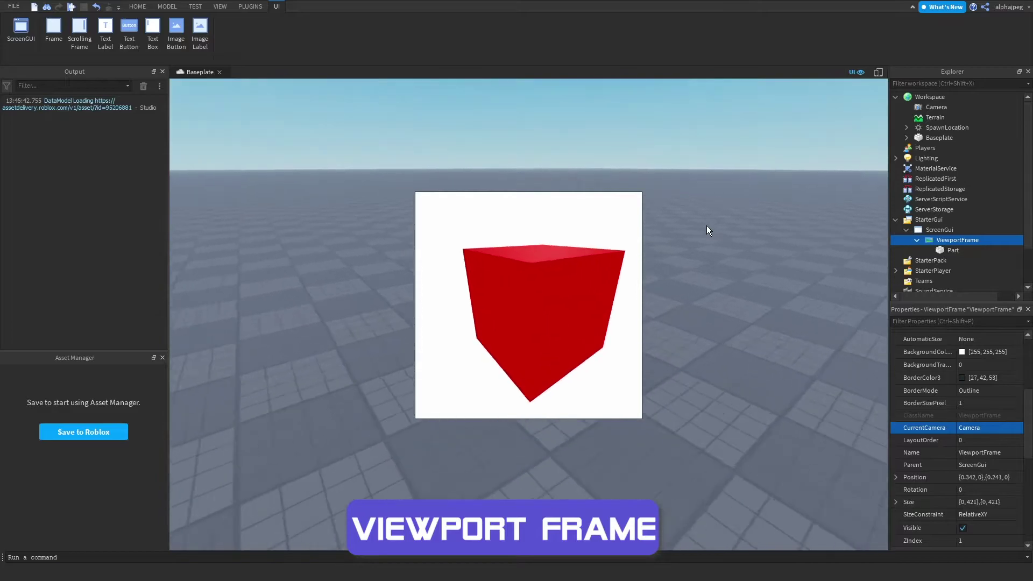
{"action": "scroll", "coordinate": [705, 225], "scroll_direction": "down", "scroll_amount": 5}
{"action": "right_click_drag", "start_coordinate": [705, 225], "coordinate": [706, 224]}
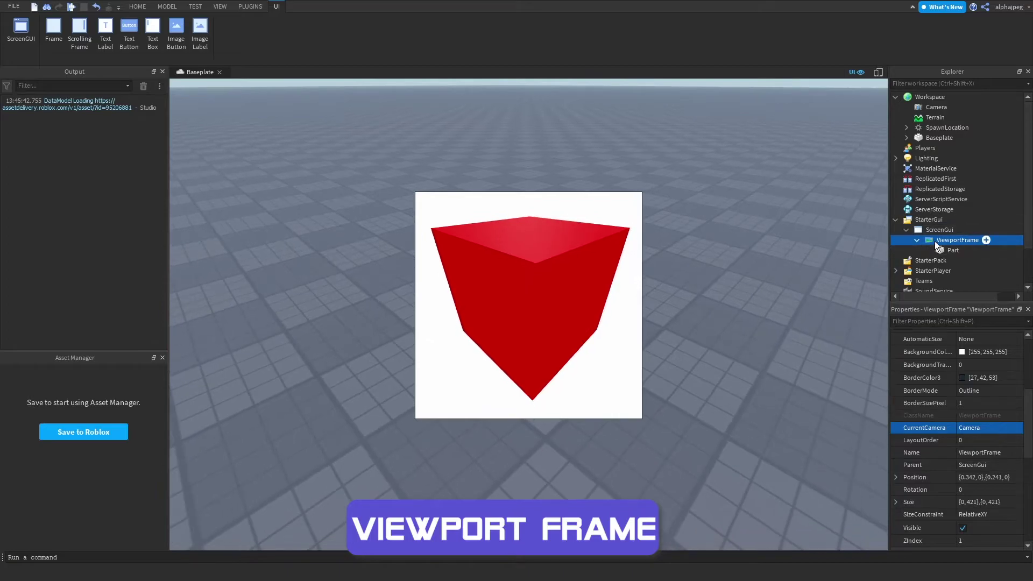
Set the ViewportFrame's background transparency to 1
{"action": "left_click", "coordinate": [968, 364]}
{"action": "left_click_drag", "start_coordinate": [995, 369], "coordinate": [1022, 366]}
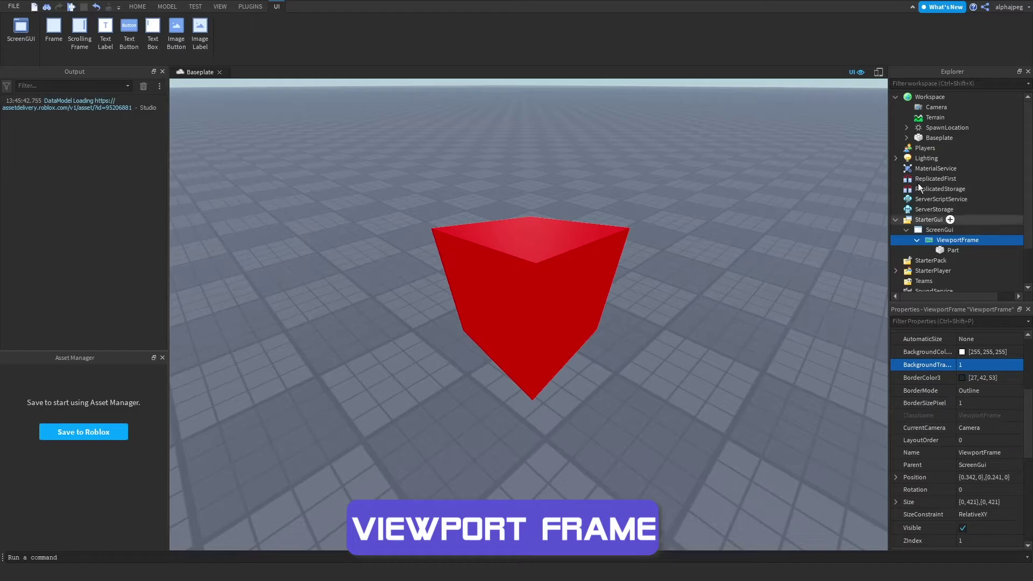
{"action": "left_click", "coordinate": [936, 107]}
{"action": "right_click_drag", "start_coordinate": [696, 235], "coordinate": [697, 232]}
Move the ViewportFrame to the right of the spawn location and resize it to about 398 x 398 px
{"action": "left_click", "coordinate": [957, 240]}
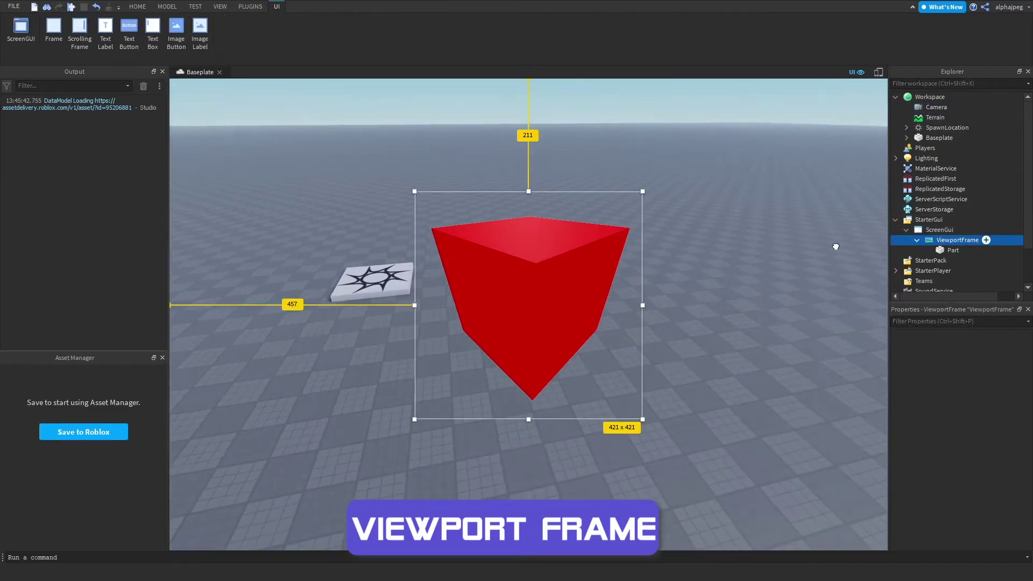
{"action": "left_click", "coordinate": [560, 295]}
{"action": "left_click", "coordinate": [930, 239]}
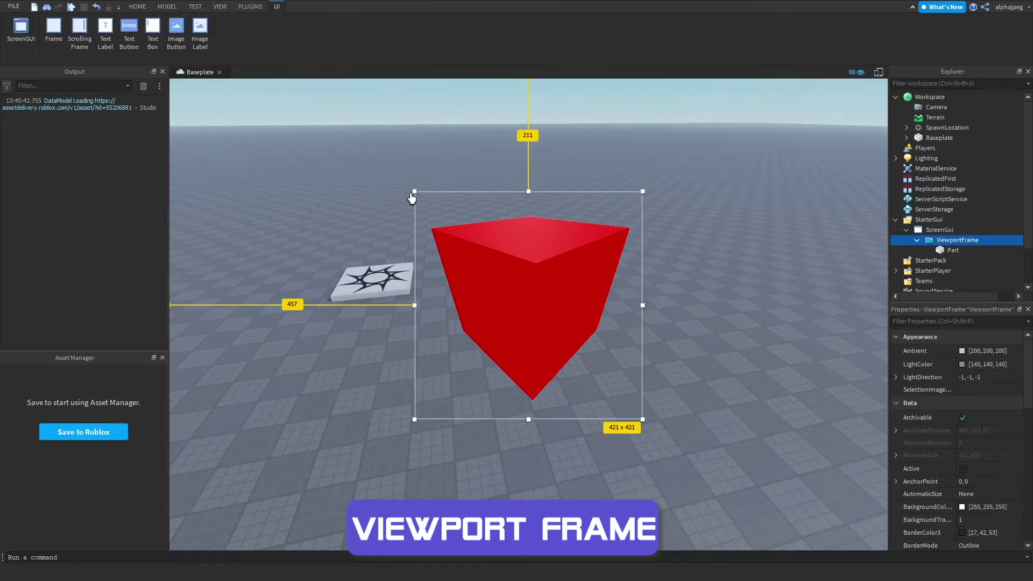
{"action": "left_click_drag", "start_coordinate": [428, 199], "coordinate": [536, 307]}
{"action": "left_click_drag", "start_coordinate": [648, 304], "coordinate": [737, 209]}
Change the Color of the Part inside the ViewportFrame to blue-violet (85, 0, 255)
{"action": "left_click", "coordinate": [950, 250]}
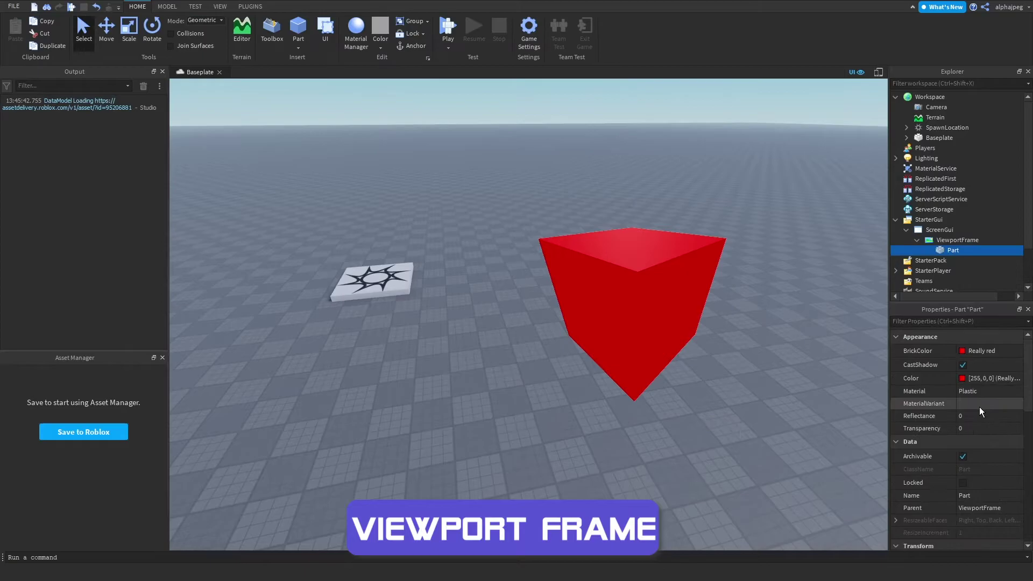
{"action": "left_click", "coordinate": [962, 378]}
{"action": "left_click_drag", "start_coordinate": [538, 180], "coordinate": [378, 223]}
{"action": "left_click_drag", "start_coordinate": [413, 247], "coordinate": [386, 205]}
{"action": "left_click", "coordinate": [431, 423]}
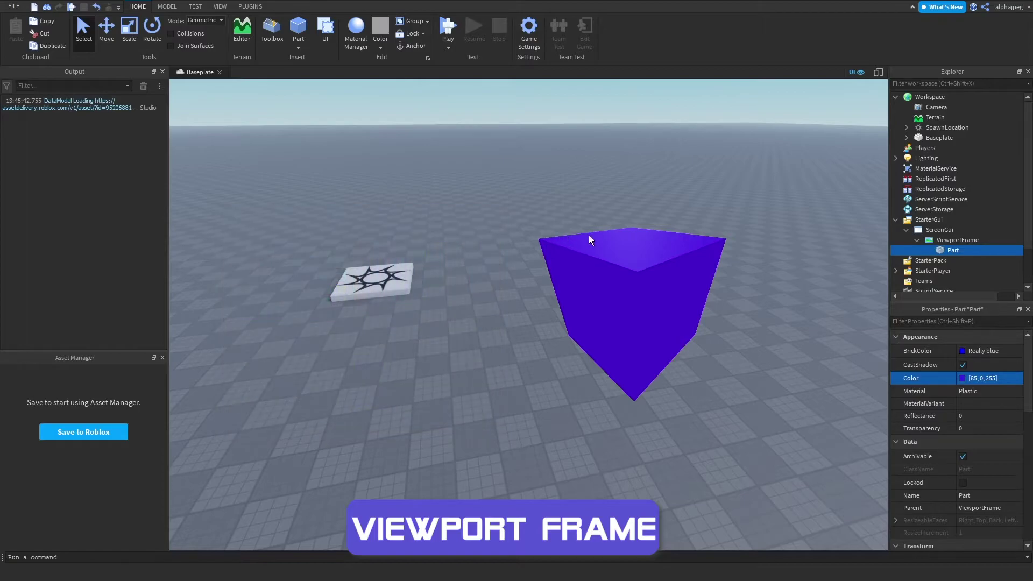
{"action": "right_click_drag", "start_coordinate": [714, 350], "coordinate": [714, 350]}
{"action": "scroll", "coordinate": [733, 344], "scroll_direction": "up", "scroll_amount": 3}
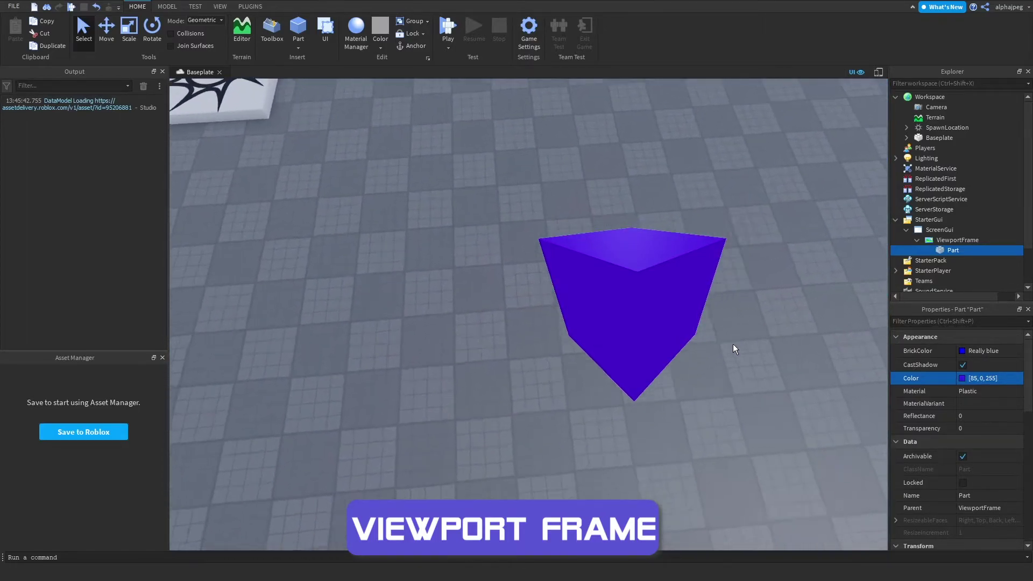
{"action": "scroll", "coordinate": [732, 348], "scroll_direction": "up", "scroll_amount": 2}
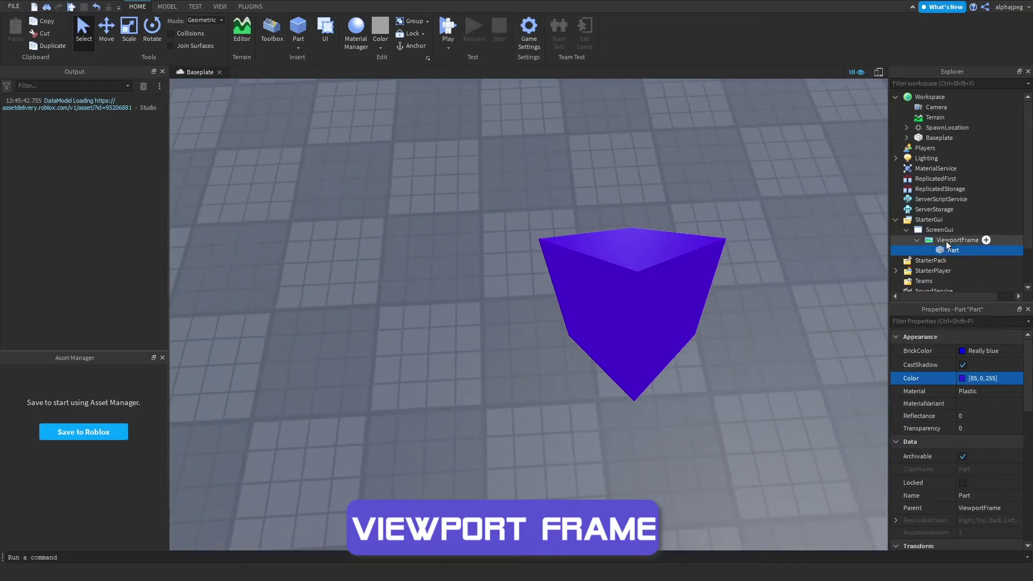
{"action": "left_click", "coordinate": [946, 241]}
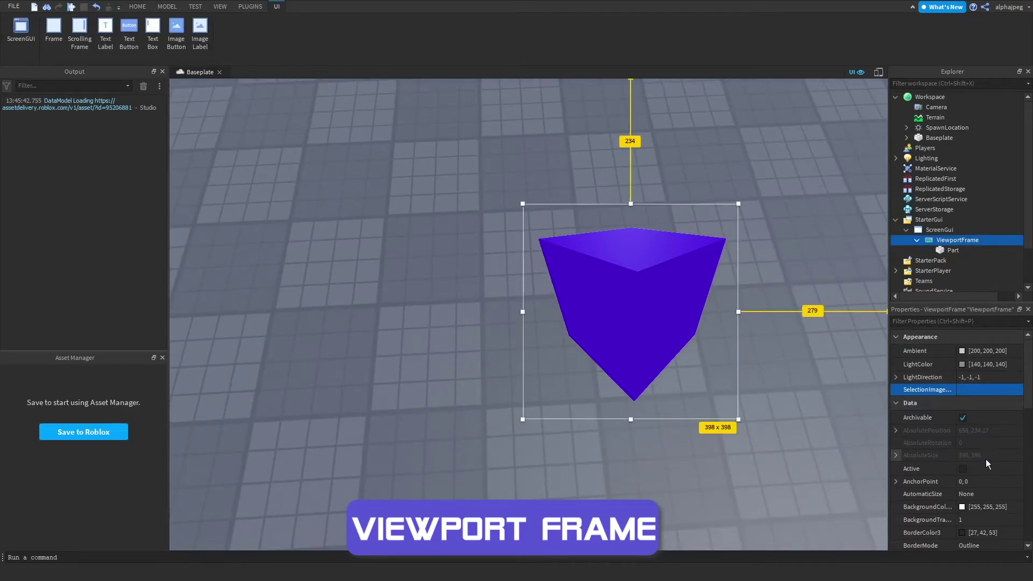
{"action": "scroll", "coordinate": [986, 460], "scroll_direction": "down", "scroll_amount": 1}
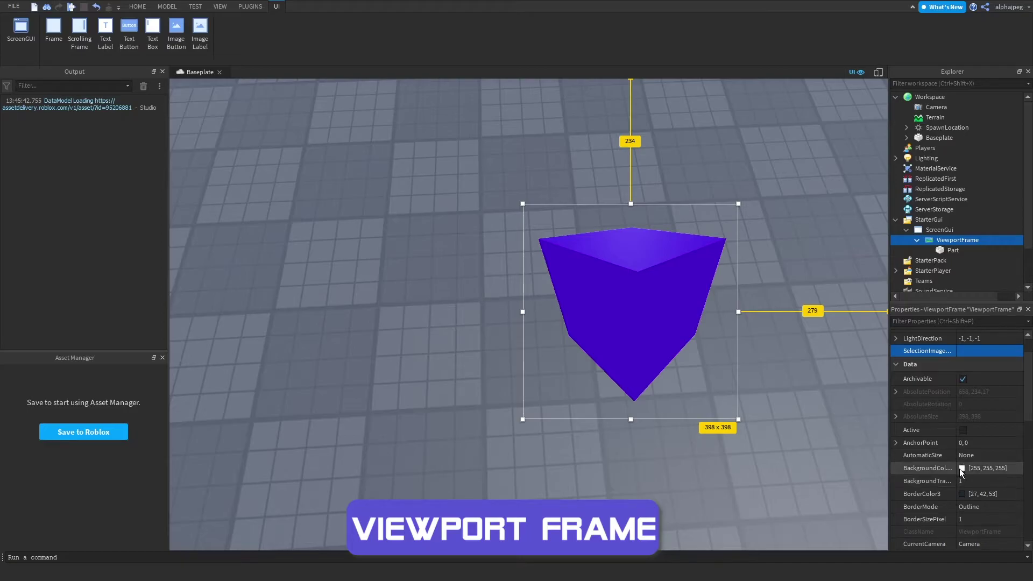
{"action": "left_click", "coordinate": [961, 468]}
{"action": "left_click_drag", "start_coordinate": [547, 170], "coordinate": [370, 173]}
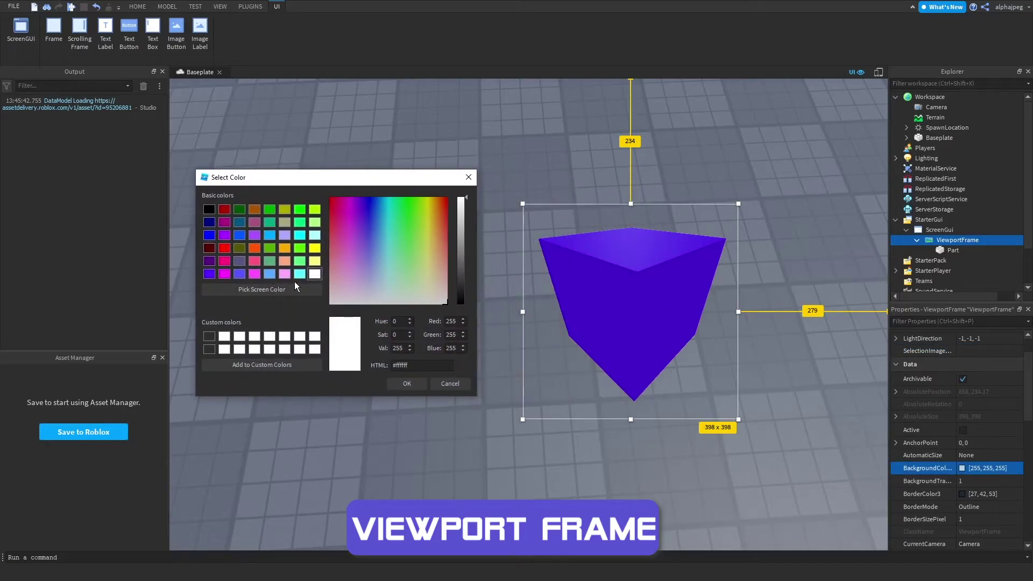
{"action": "left_click", "coordinate": [267, 290]}
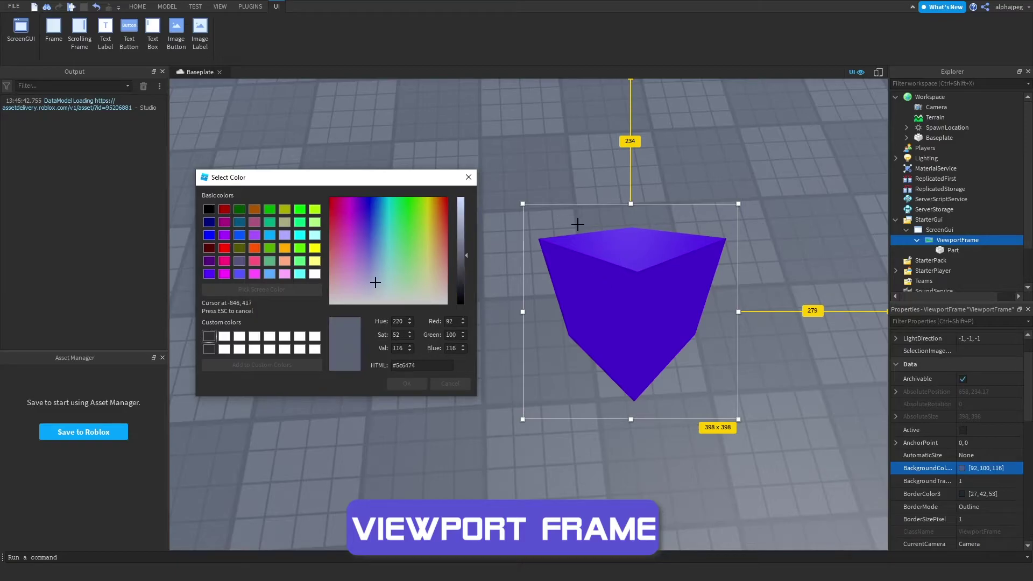
{"action": "left_click", "coordinate": [608, 242]}
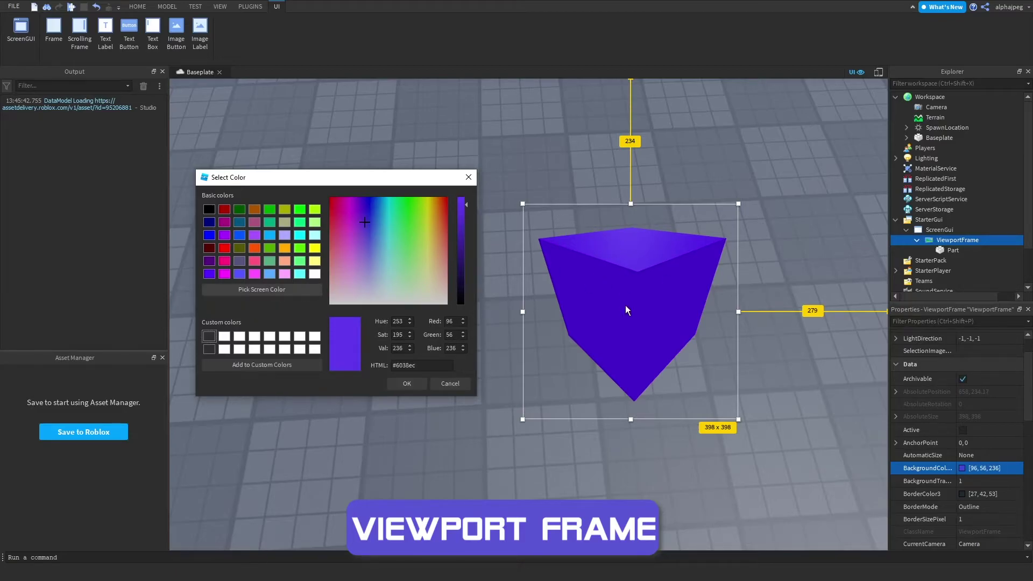
{"action": "left_click", "coordinate": [445, 384]}
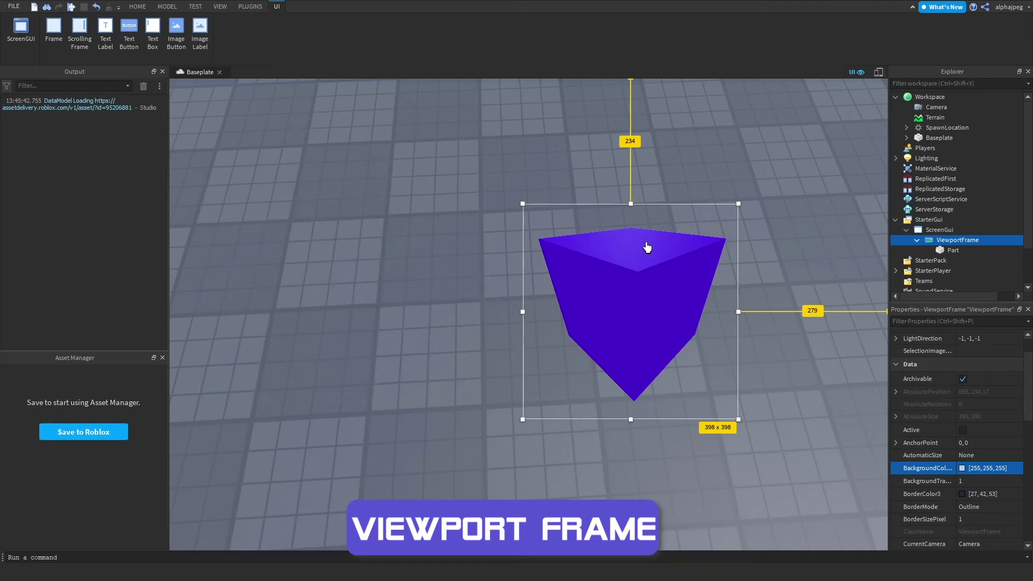
Sample a screen color for the ViewportFrame's background and darken it to black (0, 0, 0)
{"action": "left_click", "coordinate": [962, 468]}
{"action": "left_click_drag", "start_coordinate": [501, 177], "coordinate": [321, 171]}
{"action": "left_click", "coordinate": [262, 283]}
{"action": "left_click", "coordinate": [578, 228]}
{"action": "left_click_drag", "start_coordinate": [462, 253], "coordinate": [460, 351]}
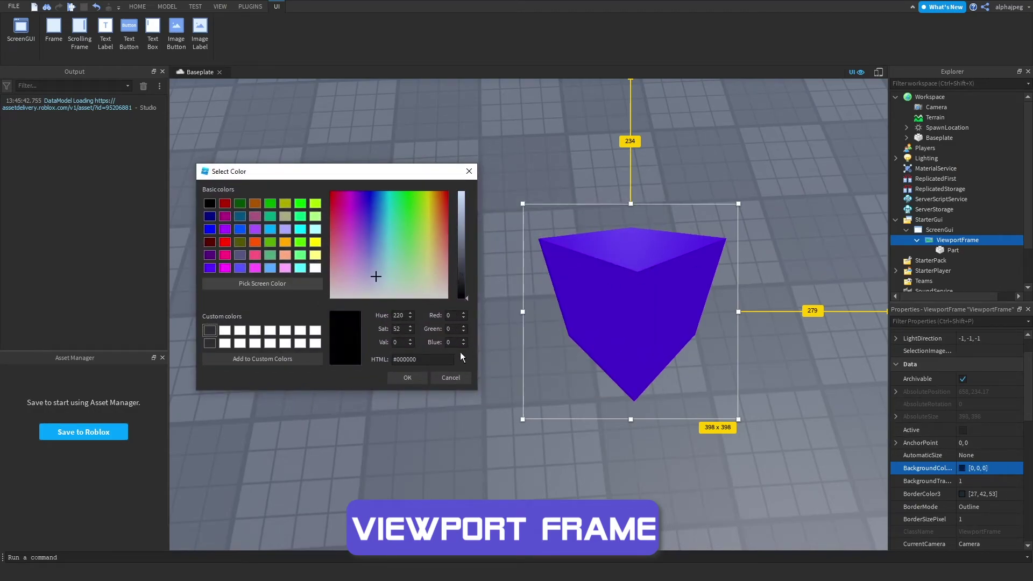
{"action": "left_click", "coordinate": [406, 377]}
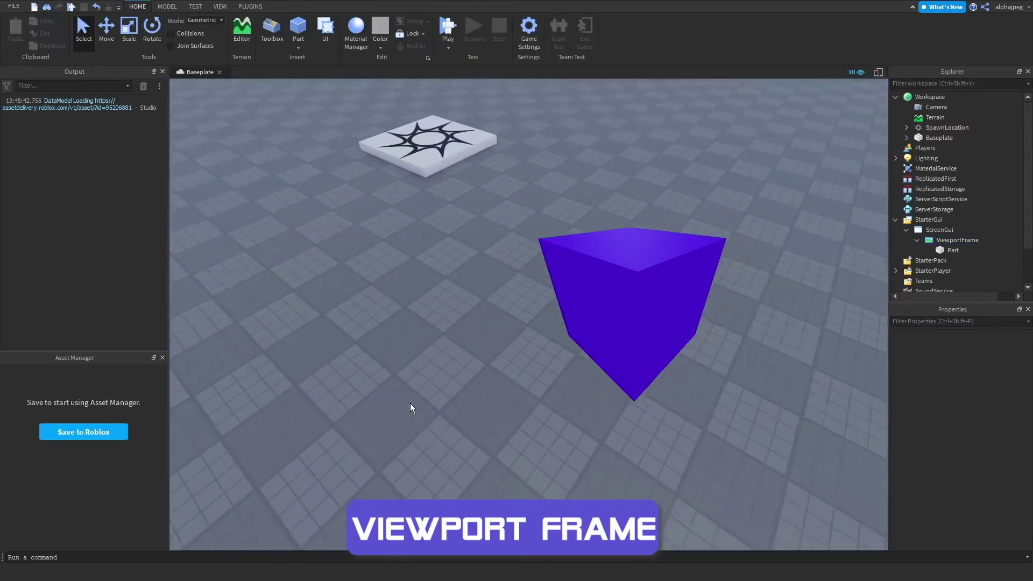
{"action": "right_click_drag", "start_coordinate": [409, 402], "coordinate": [410, 402]}
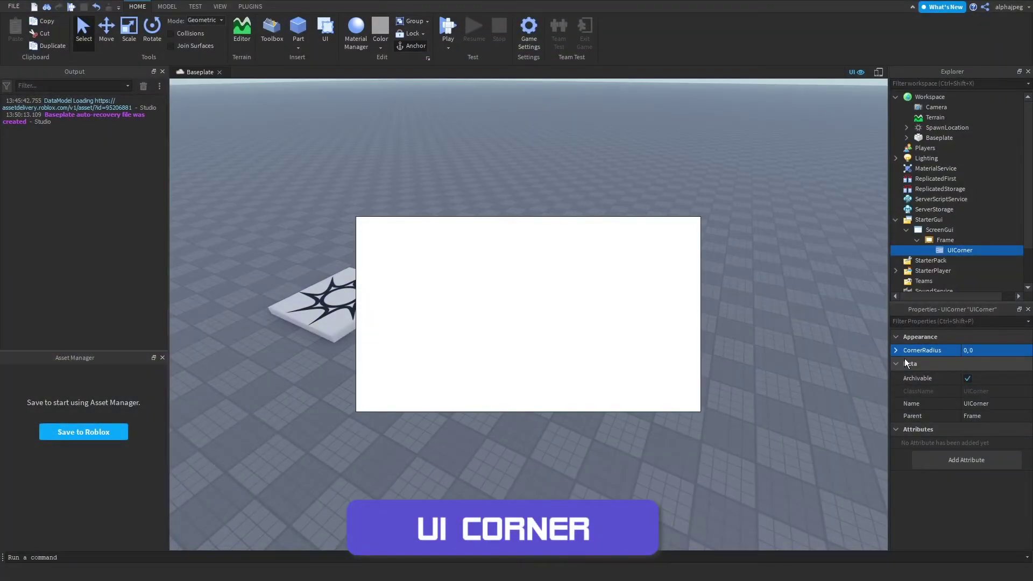
Try CornerRadius Scale values of 0.1 and 0.2 on the Frame's UICorner
{"action": "left_click", "coordinate": [896, 351]}
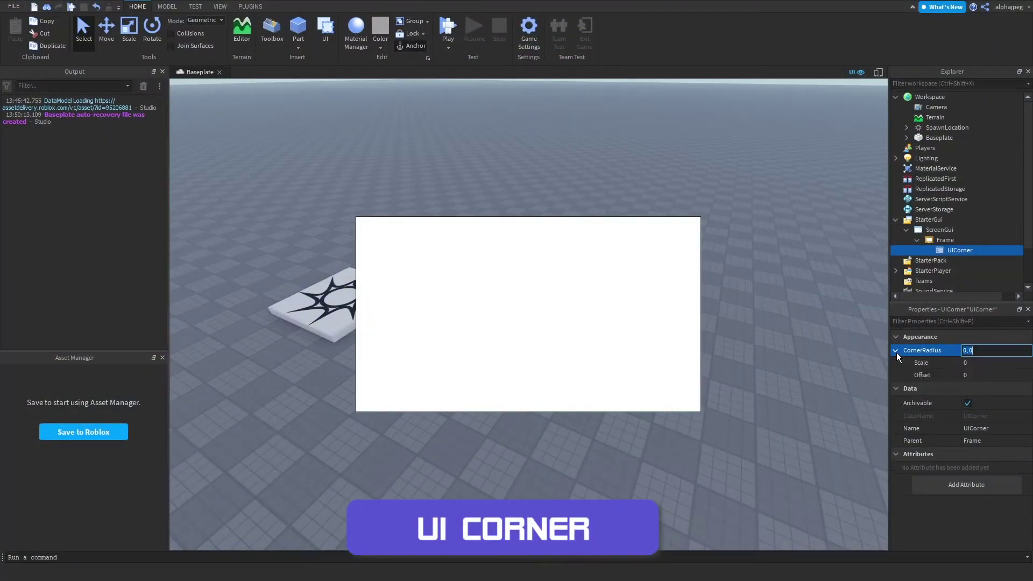
{"action": "left_click", "coordinate": [964, 363]}
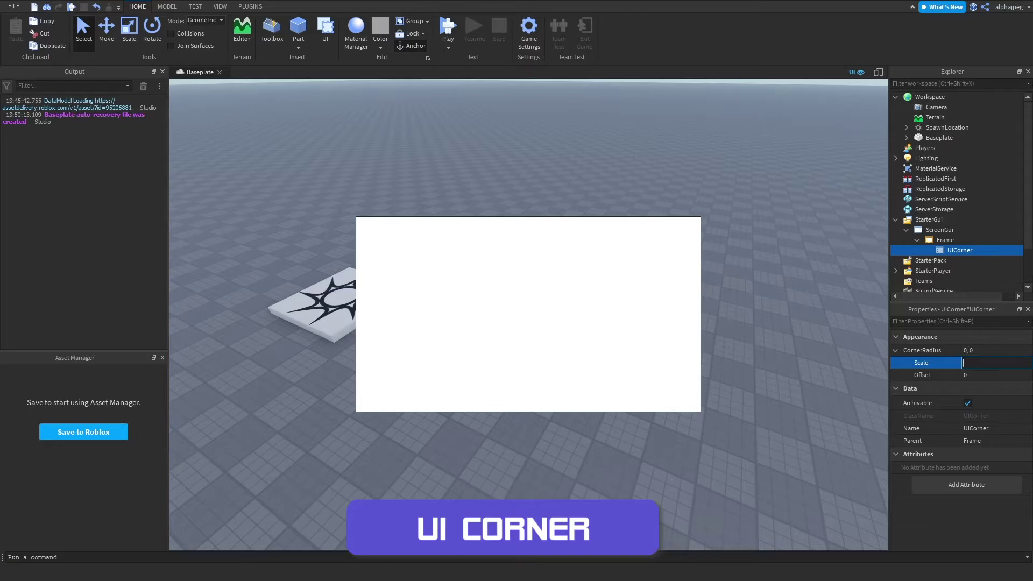
{"action": "type", "text": "0.1"}
{"action": "key", "text": "Return"}
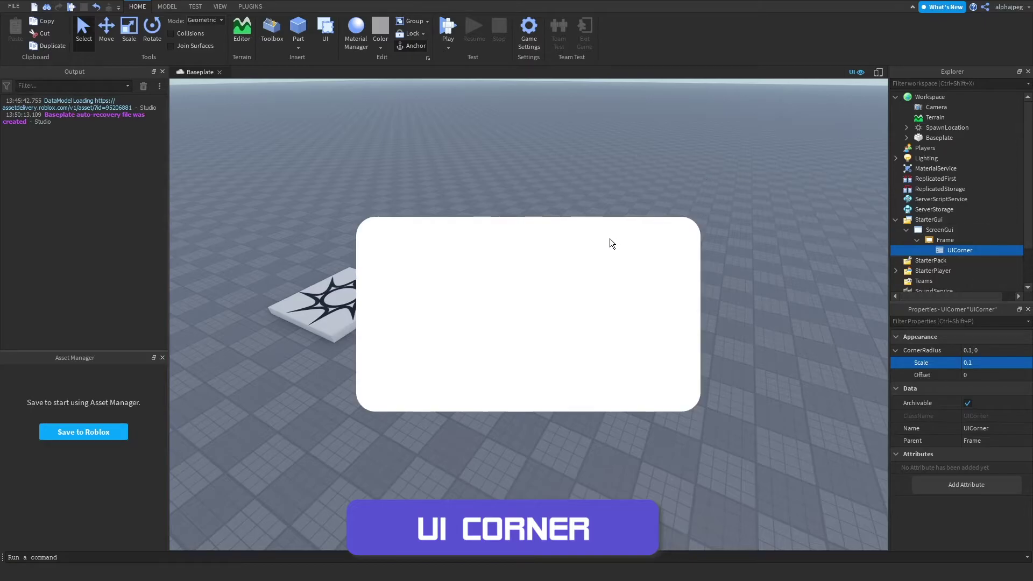
{"action": "left_click", "coordinate": [980, 362]}
{"action": "type", "text": "0.2"}
{"action": "key", "text": "Return"}
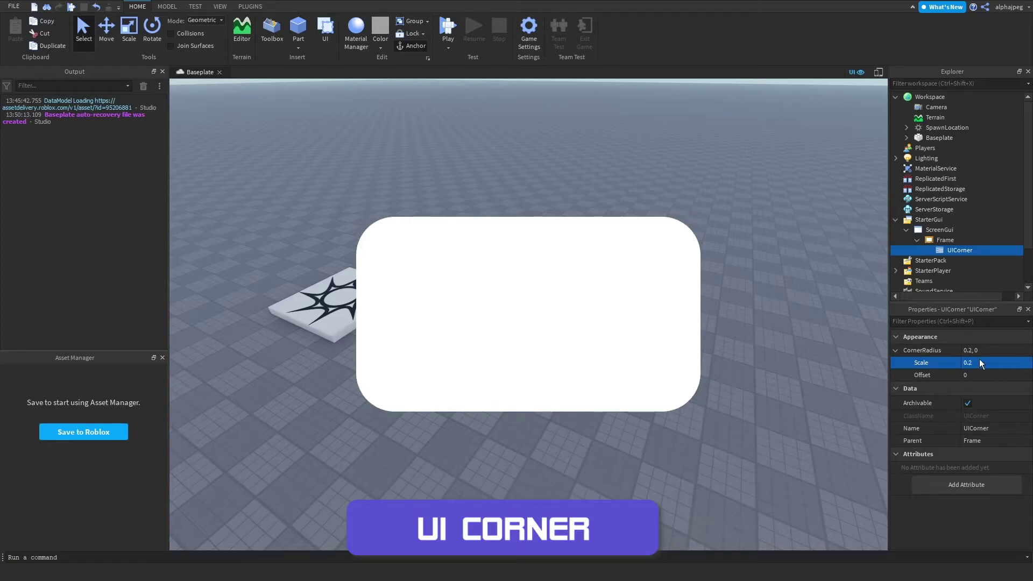
Set the CornerRadius Scale of the Frame's UICorner to 0.05
{"action": "left_click", "coordinate": [988, 363]}
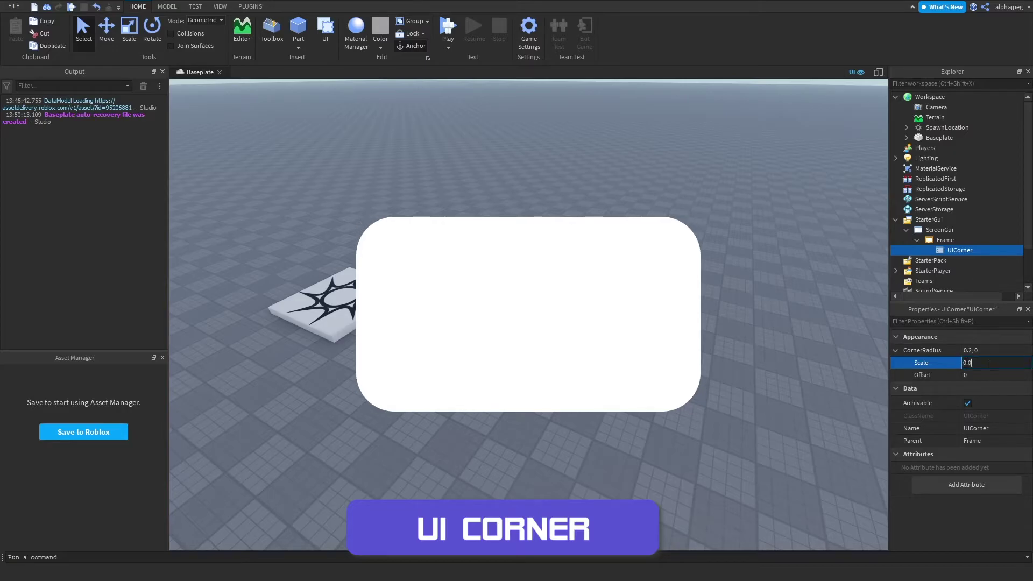
{"action": "type", "text": "0.05"}
{"action": "key", "text": "Return"}
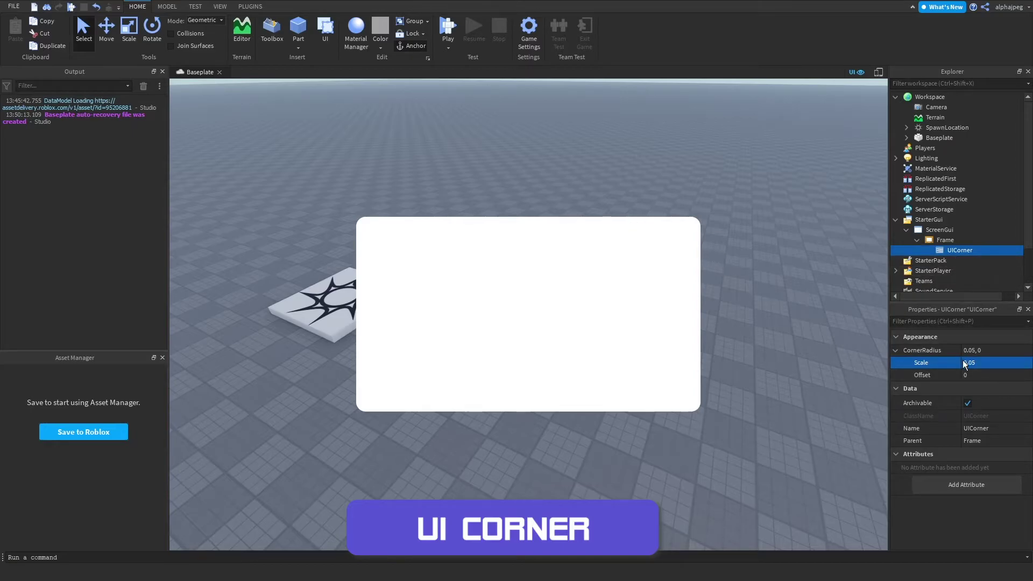
{"action": "left_click", "coordinate": [964, 363]}
{"action": "type", "text": "2"}
{"action": "key", "text": "Return"}
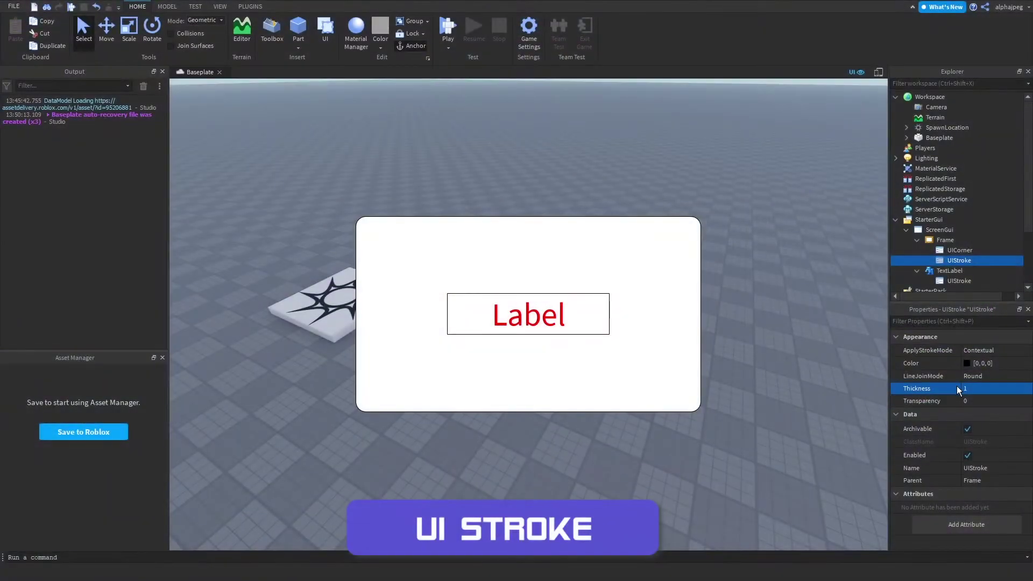
Set the Thickness of the Frame's UIStroke to 2
{"action": "left_click", "coordinate": [987, 387]}
{"action": "type", "text": "2"}
{"action": "key", "text": "Return"}
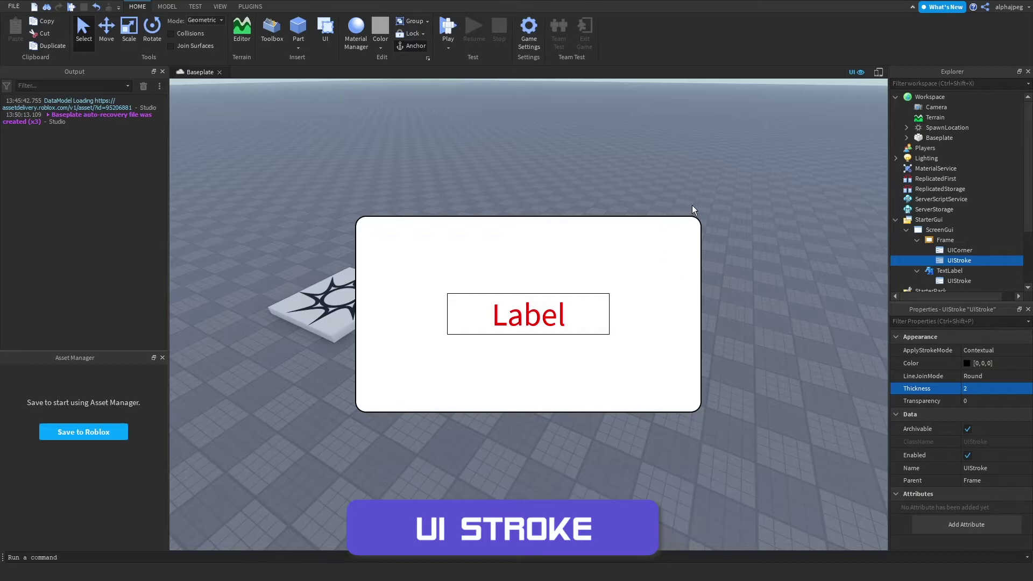
Set the Frame's UIStroke Color to red (255, 0, 0) and its Thickness to 25
{"action": "left_click", "coordinate": [967, 363]}
{"action": "left_click_drag", "start_coordinate": [471, 197], "coordinate": [519, 119]}
{"action": "left_click", "coordinate": [460, 383]}
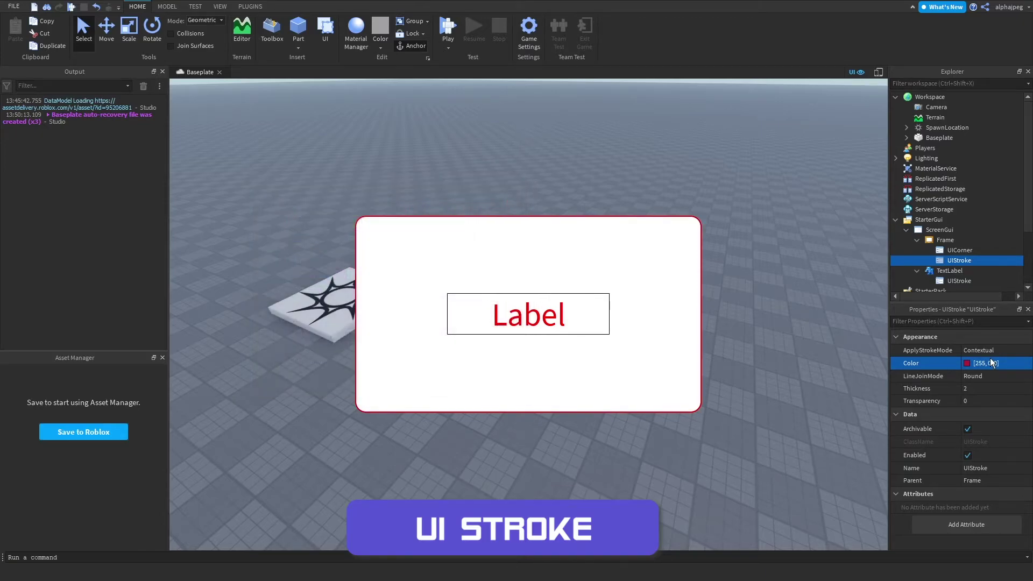
{"action": "left_click", "coordinate": [991, 388]}
{"action": "type", "text": "25"}
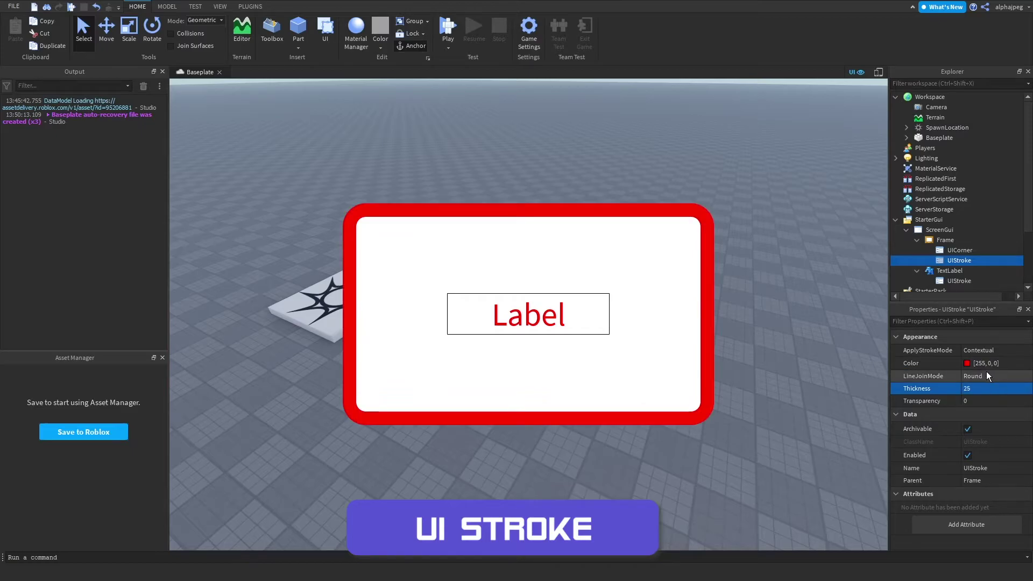
Try the Bevel and Miter LineJoinMode options on the Frame's UIStroke, then restore Round
{"action": "left_click", "coordinate": [985, 372]}
{"action": "left_click", "coordinate": [982, 386]}
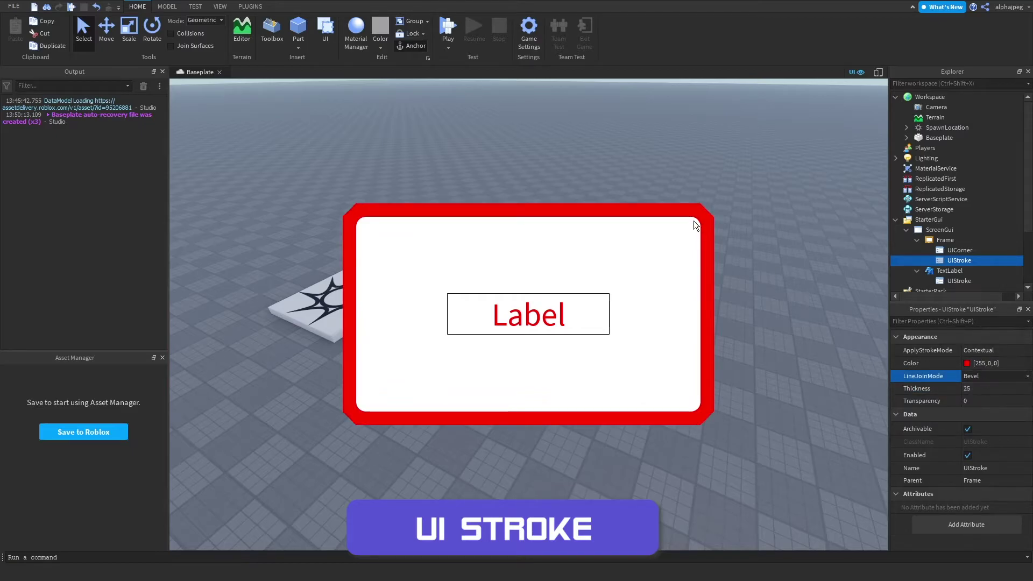
{"action": "left_click", "coordinate": [993, 373]}
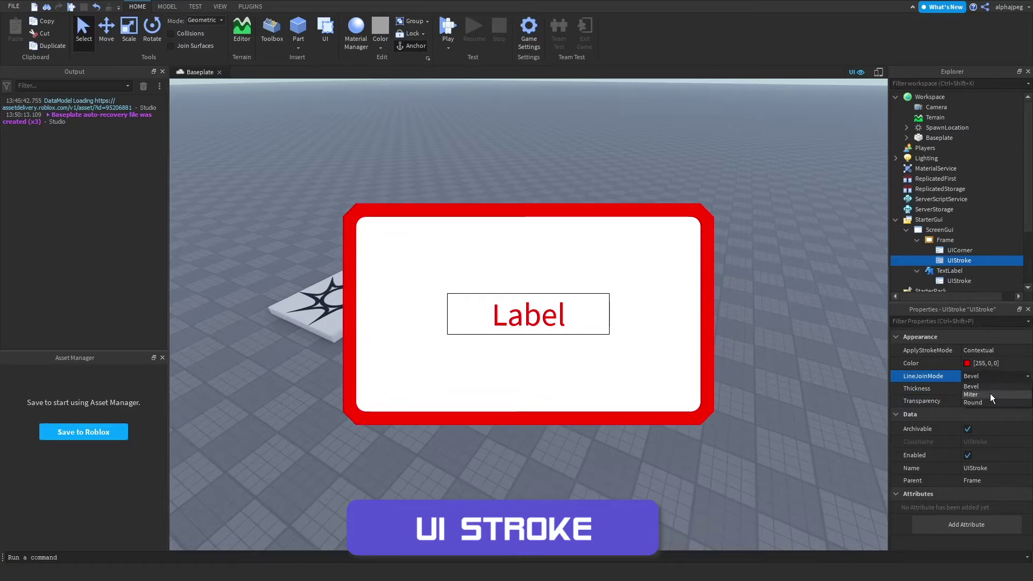
{"action": "left_click", "coordinate": [988, 394]}
{"action": "left_click", "coordinate": [1006, 376]}
{"action": "left_click", "coordinate": [1001, 393]}
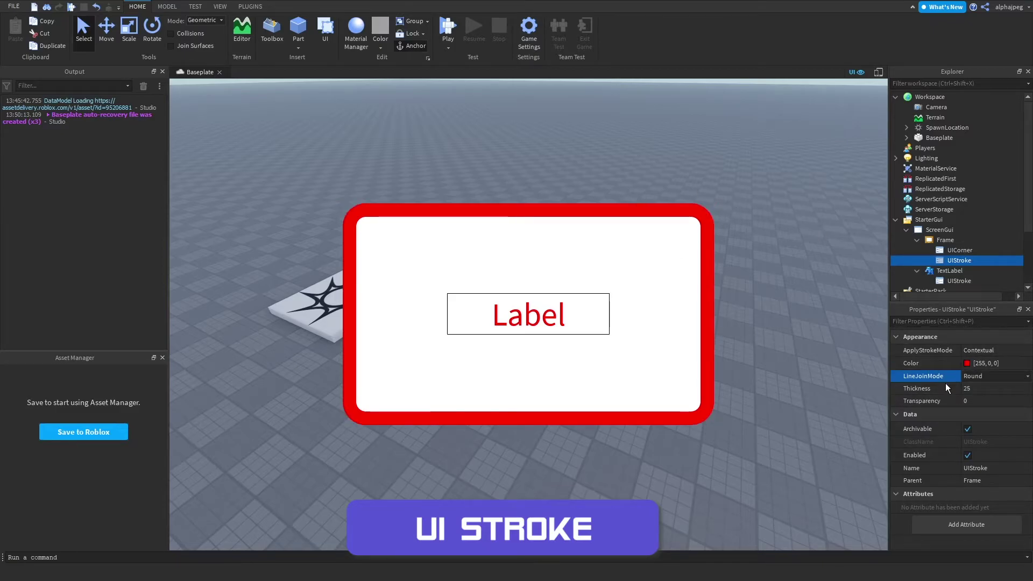
Try out the Transparency of the Frame's UIStroke and bring it back to 0
{"action": "left_click", "coordinate": [968, 401]}
{"action": "mouse_move", "coordinate": [998, 401]}
{"action": "left_mouse_down"}
{"action": "mouse_move", "coordinate": [1014, 402]}
{"action": "mouse_move", "coordinate": [973, 399]}
{"action": "left_mouse_up"}
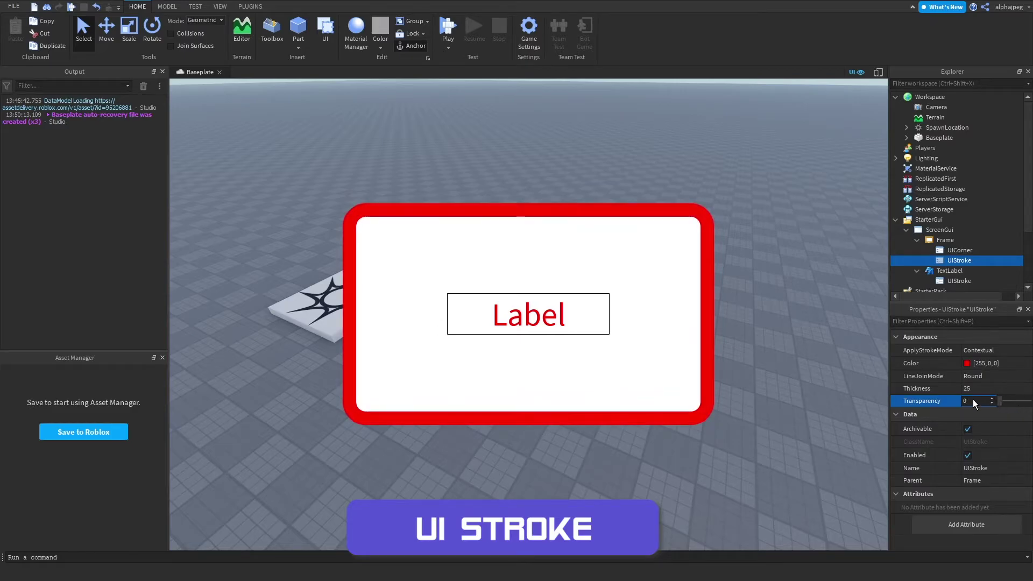
Set the ApplyStrokeMode of the TextLabel's UIStroke to Contextual and try adjusting its Thickness
{"action": "left_click", "coordinate": [947, 280]}
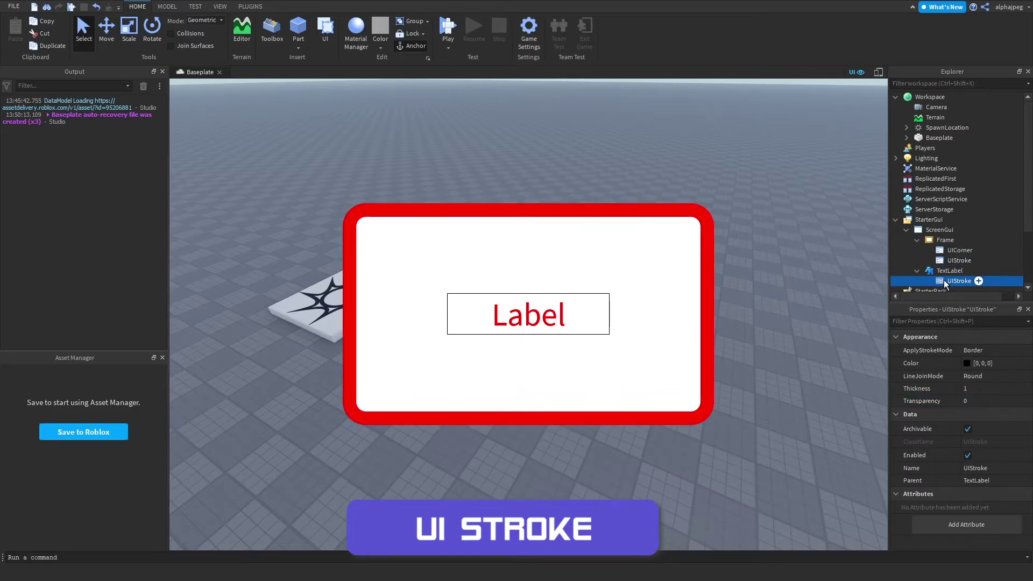
{"action": "left_click", "coordinate": [989, 350]}
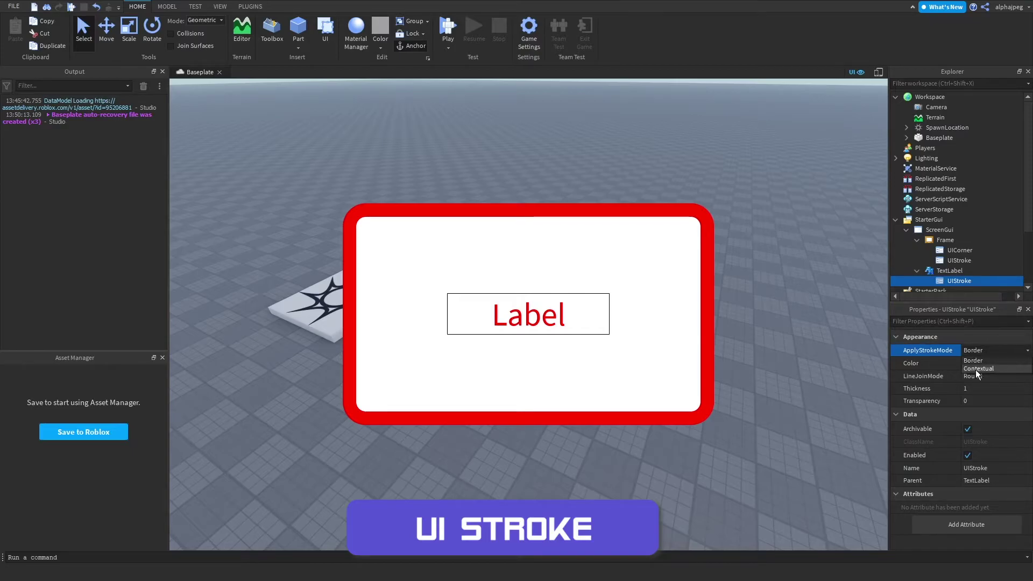
{"action": "left_click", "coordinate": [976, 369]}
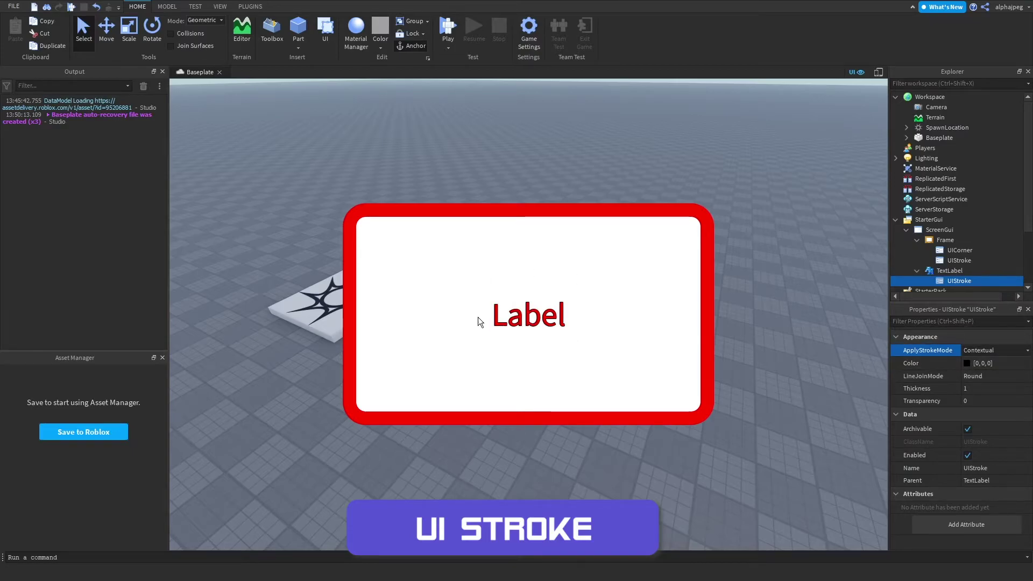
{"action": "left_click", "coordinate": [999, 390]}
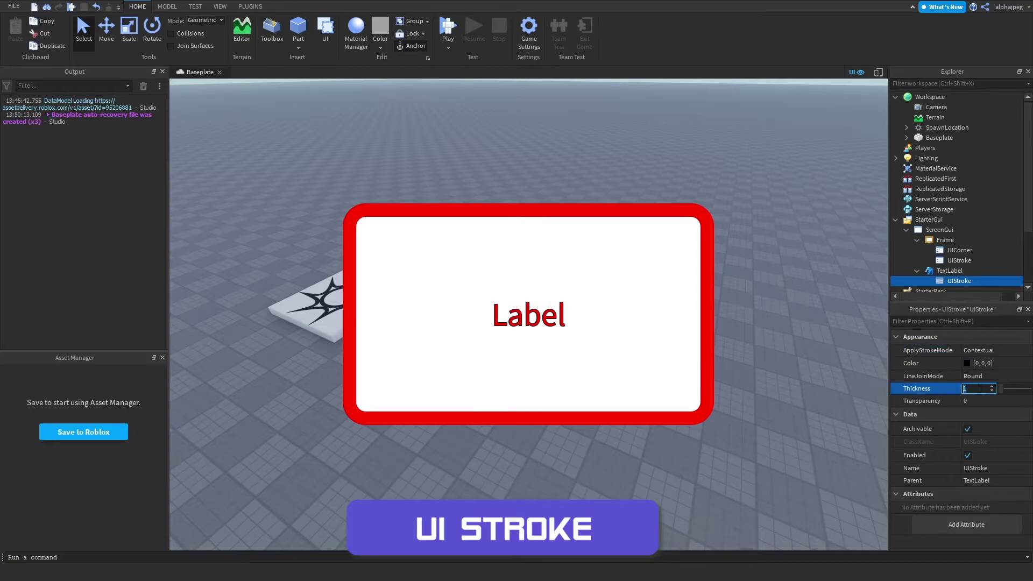
{"action": "left_click_drag", "start_coordinate": [1001, 393], "coordinate": [1003, 393]}
{"action": "key", "text": "Return"}
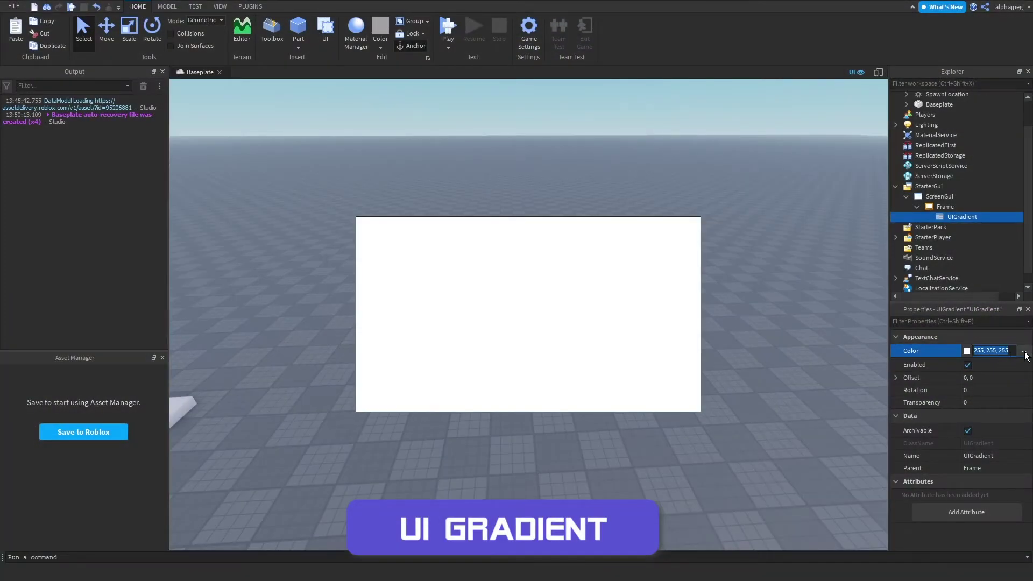
Set the starting colour of the Frame's UIGradient to red (255, 0, 0)
{"action": "left_click", "coordinate": [1024, 351]}
{"action": "left_click_drag", "start_coordinate": [694, 279], "coordinate": [558, 433]}
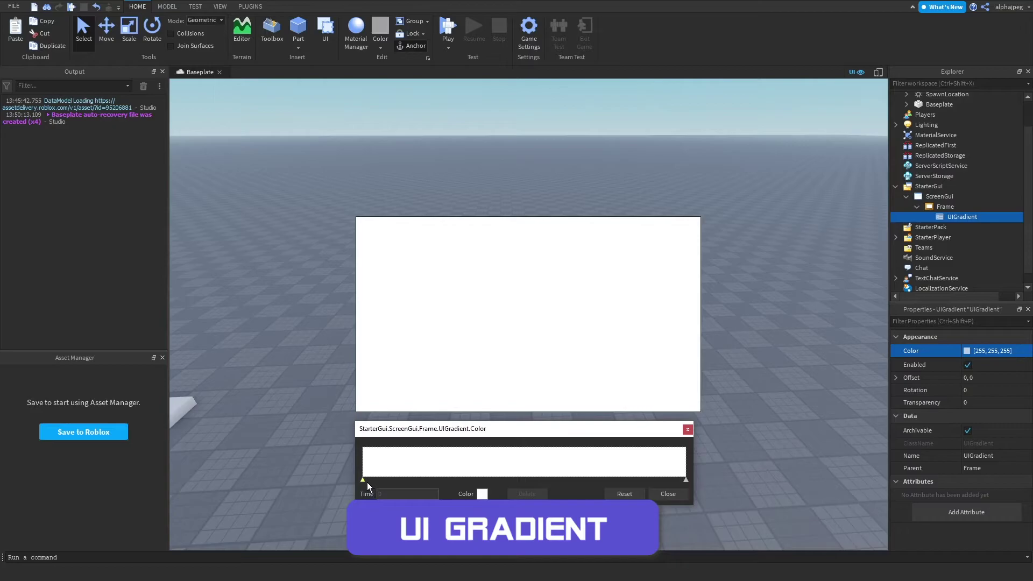
{"action": "left_click", "coordinate": [482, 494]}
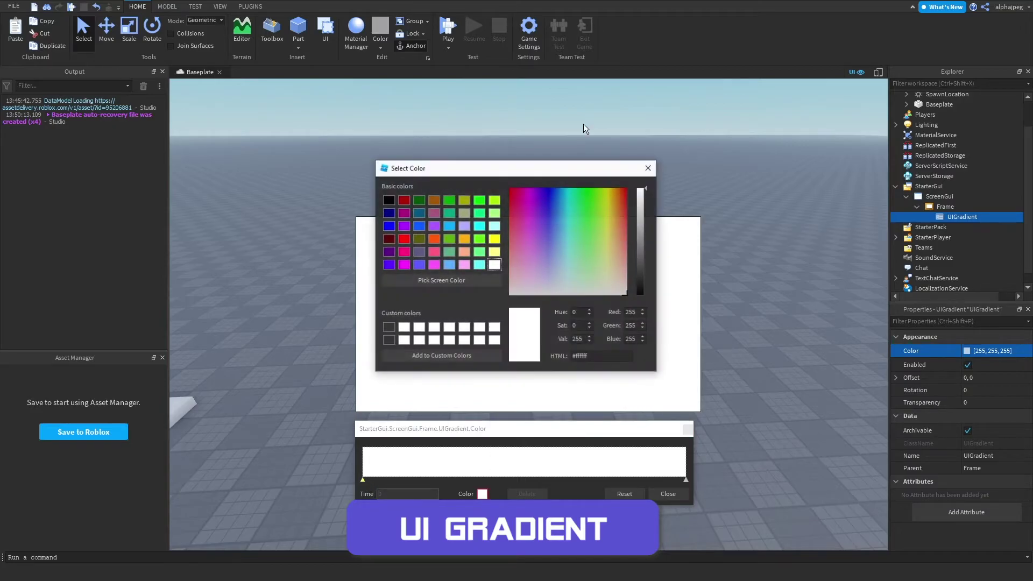
{"action": "left_click_drag", "start_coordinate": [551, 166], "coordinate": [411, 241]}
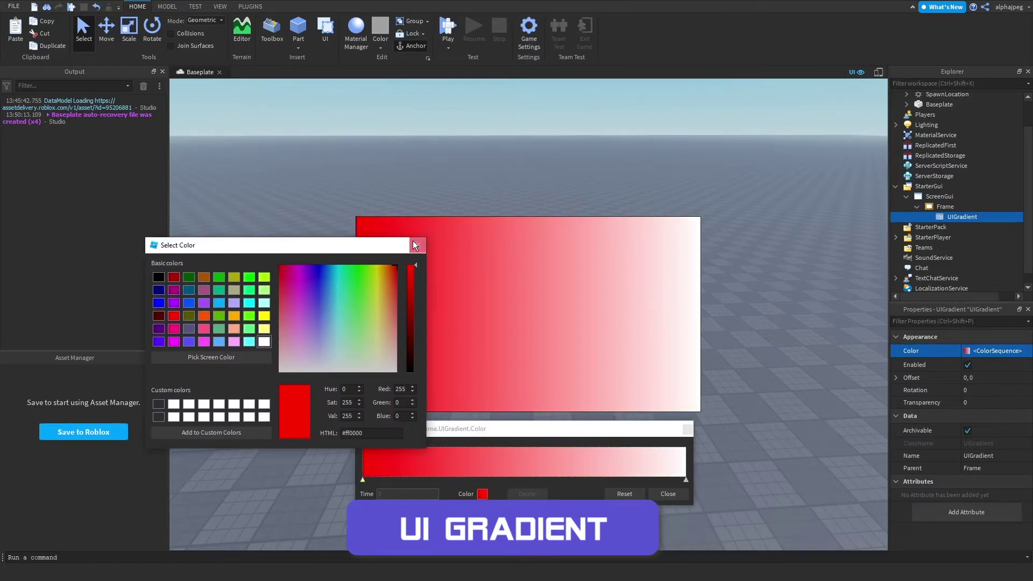
{"action": "left_click", "coordinate": [422, 247]}
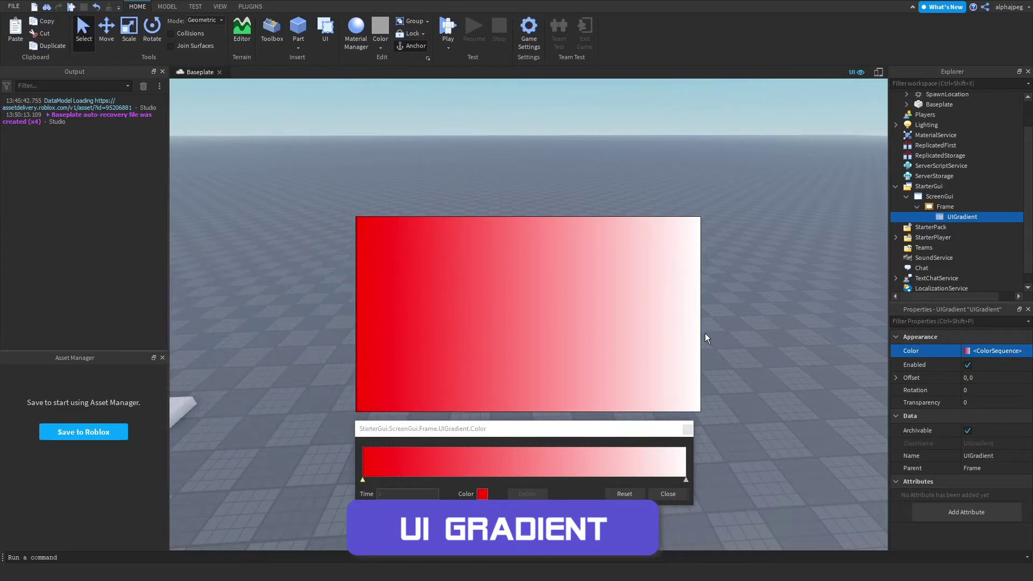
Set the end colour of the Frame's UIGradient to blue (0, 110, 255)
{"action": "left_click", "coordinate": [685, 479]}
{"action": "left_click", "coordinate": [482, 494]}
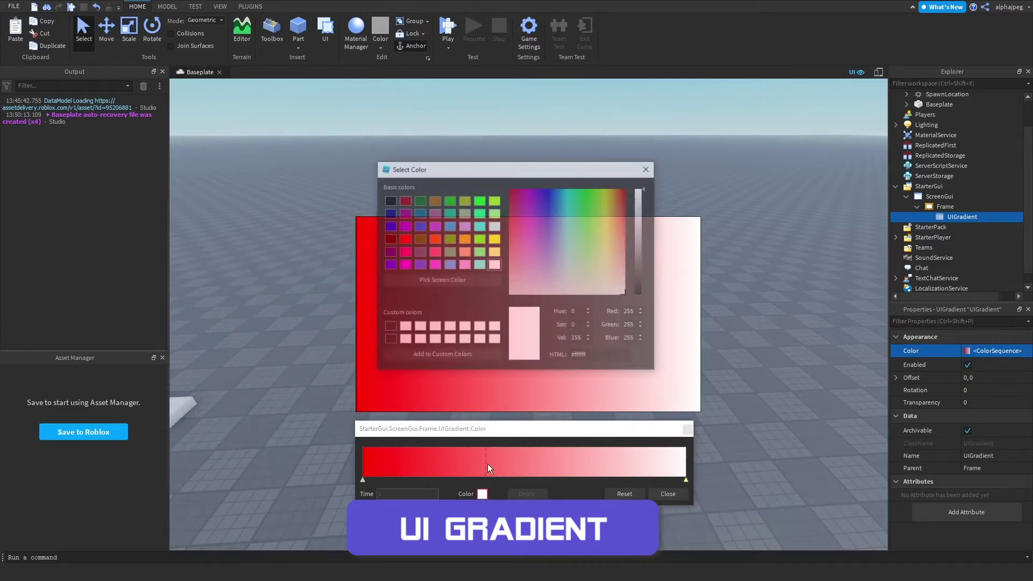
{"action": "left_click_drag", "start_coordinate": [557, 202], "coordinate": [556, 179]}
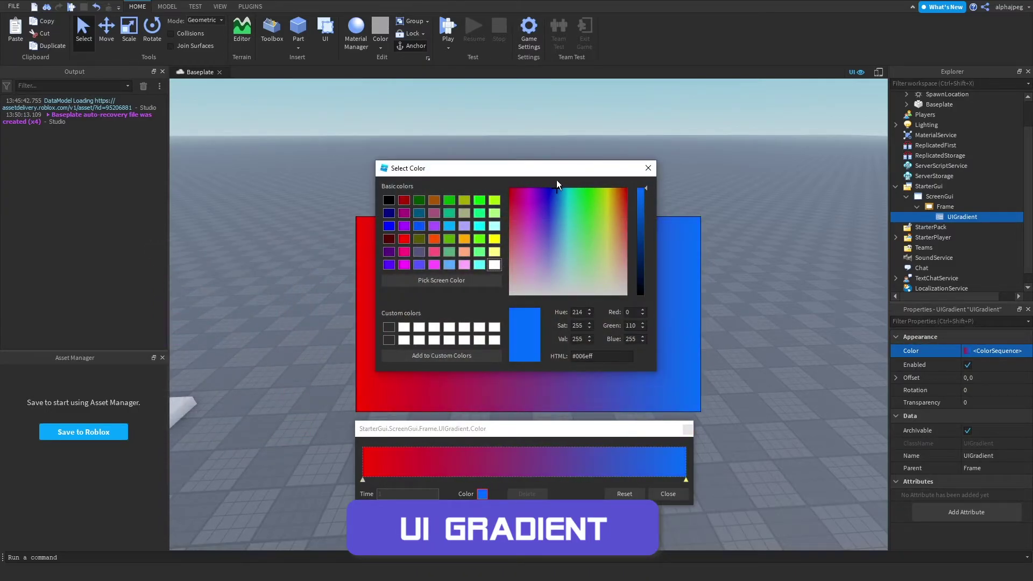
{"action": "left_click", "coordinate": [648, 168]}
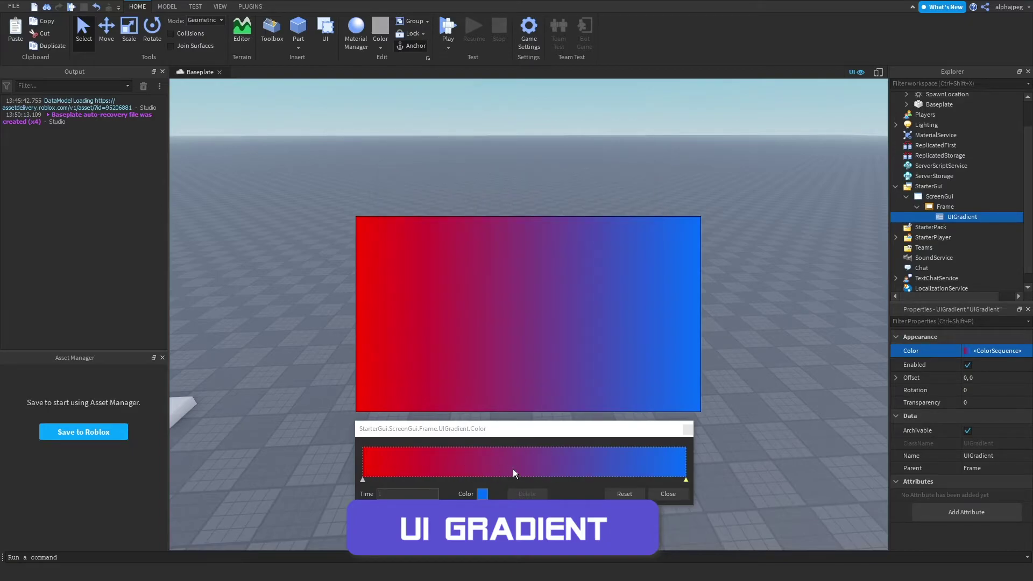
Add a green (37, 141, 0) keypoint to the middle of the UIGradient at Time 0.5 and close the colour sequence editor
{"action": "left_click", "coordinate": [541, 463]}
{"action": "left_click", "coordinate": [482, 493]}
{"action": "left_click_drag", "start_coordinate": [550, 175], "coordinate": [330, 255]}
{"action": "left_click_drag", "start_coordinate": [388, 271], "coordinate": [374, 246]}
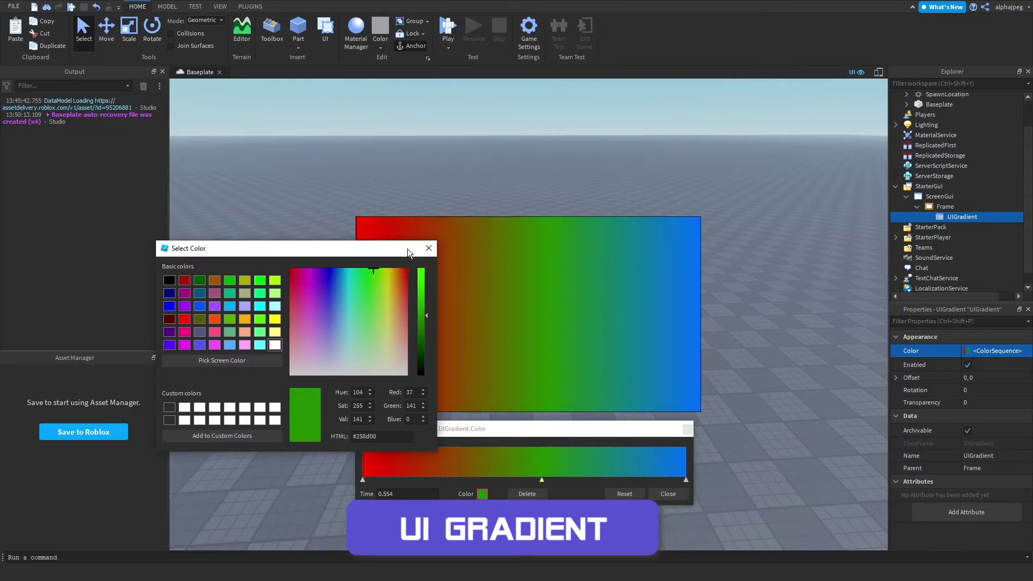
{"action": "left_click", "coordinate": [428, 248]}
{"action": "left_click_drag", "start_coordinate": [542, 481], "coordinate": [547, 476]}
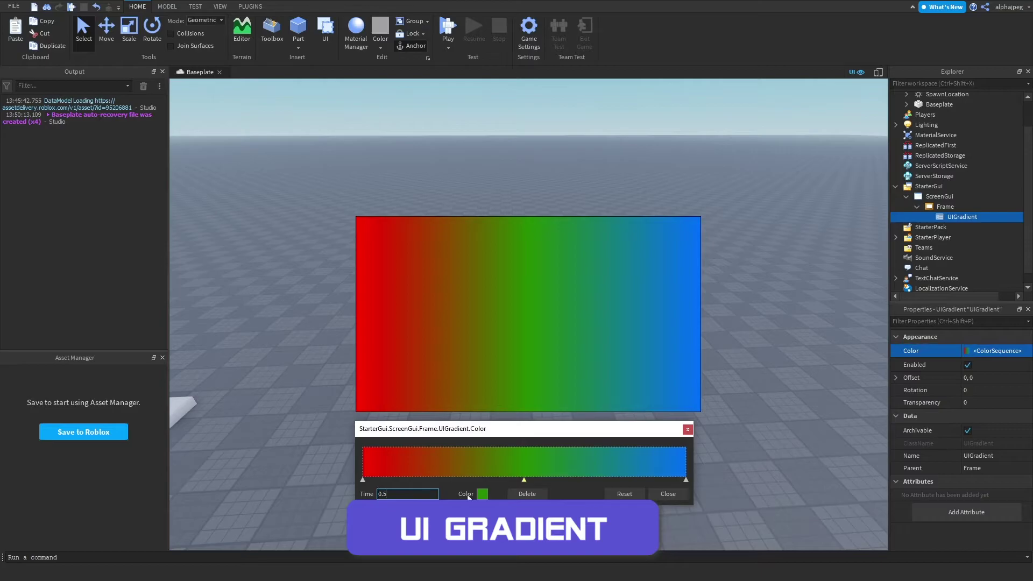
{"action": "left_click", "coordinate": [668, 494]}
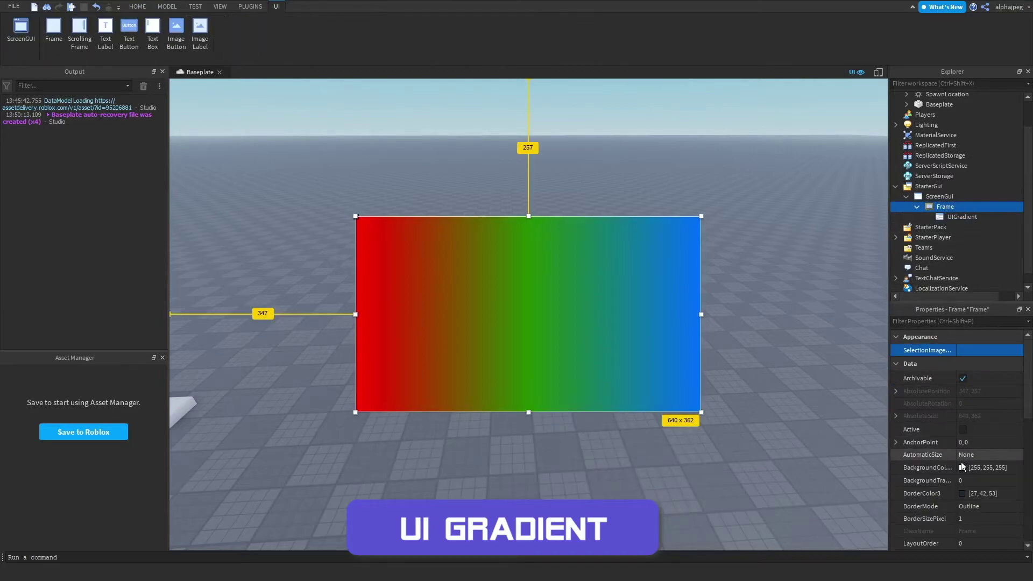
Try other Frame BackgroundColor3 values such as (255, 0, 102) and its BackgroundTransparency, then restore white and 0
{"action": "left_click", "coordinate": [962, 431]}
{"action": "left_click_drag", "start_coordinate": [592, 187], "coordinate": [387, 304]}
{"action": "left_click_drag", "start_coordinate": [447, 359], "coordinate": [446, 290]}
{"action": "left_click_drag", "start_coordinate": [376, 329], "coordinate": [326, 302]}
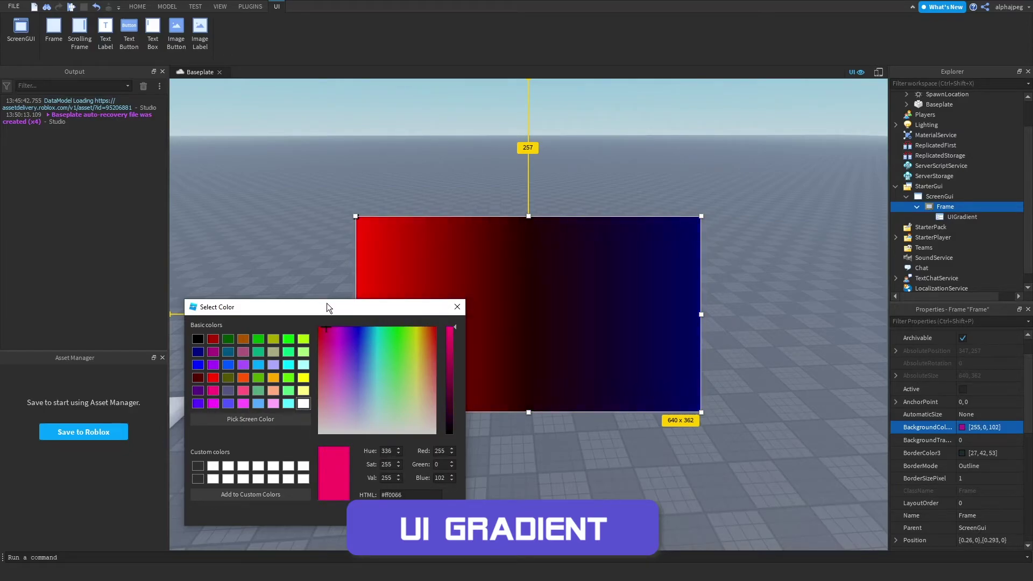
{"action": "key", "text": "Escape"}
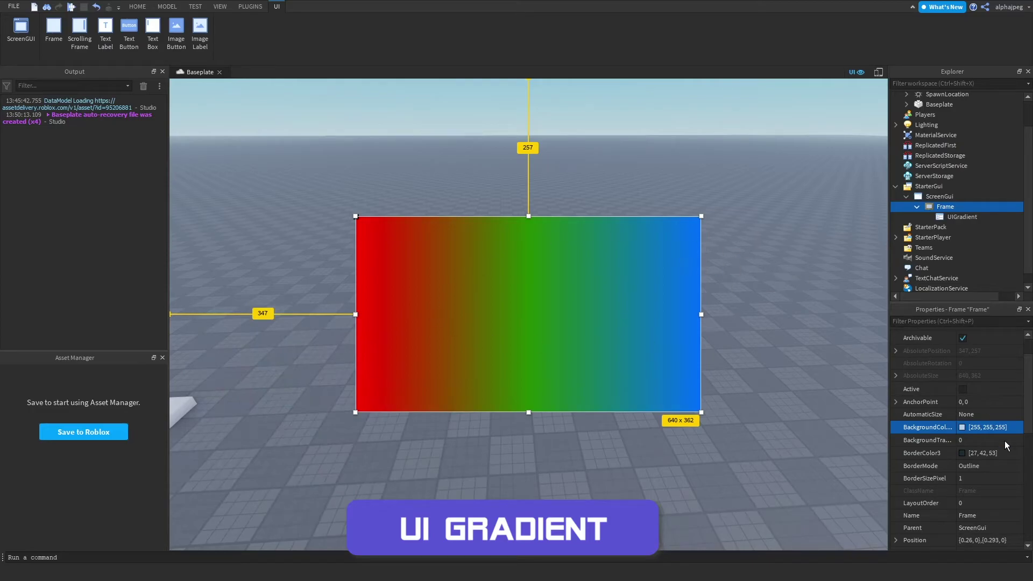
{"action": "left_click", "coordinate": [968, 440]}
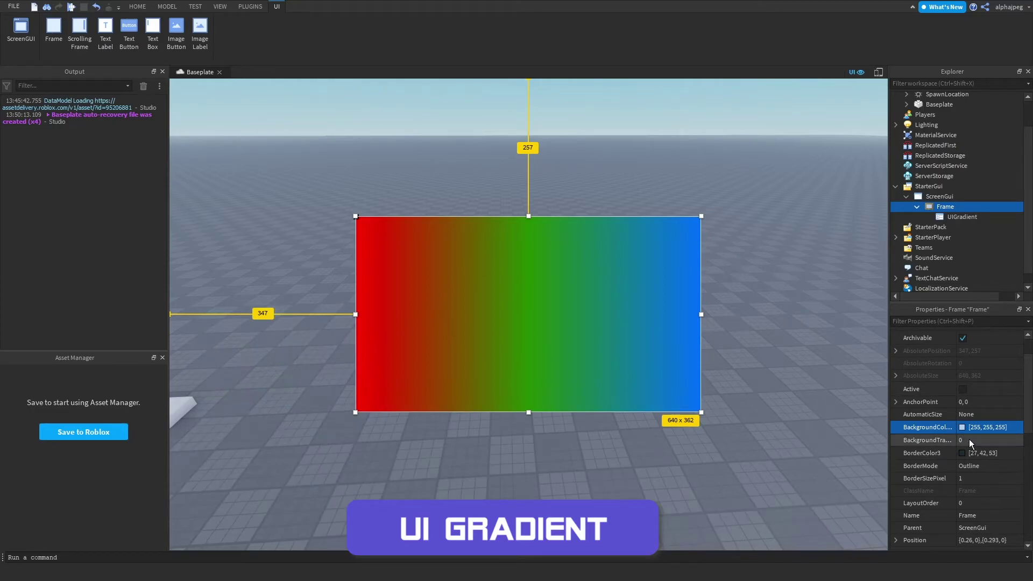
{"action": "mouse_move", "coordinate": [993, 440]}
{"action": "left_mouse_down"}
{"action": "mouse_move", "coordinate": [1014, 442]}
{"action": "mouse_move", "coordinate": [994, 443]}
{"action": "left_mouse_up"}
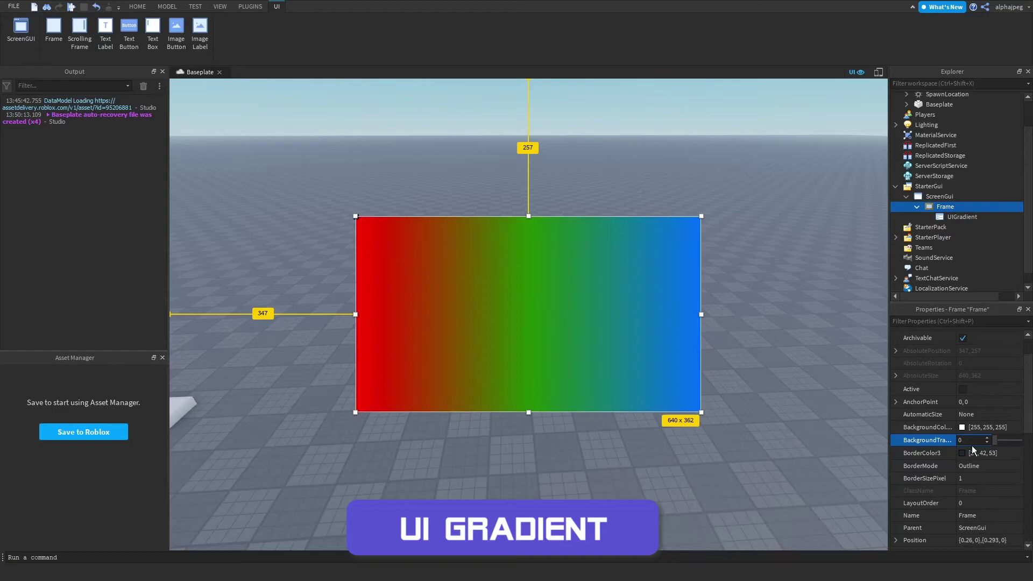
Try a Transparency of 0.5 on the UIGradient, restore it to 0, and briefly view its transparency graph editor
{"action": "left_click", "coordinate": [957, 217]}
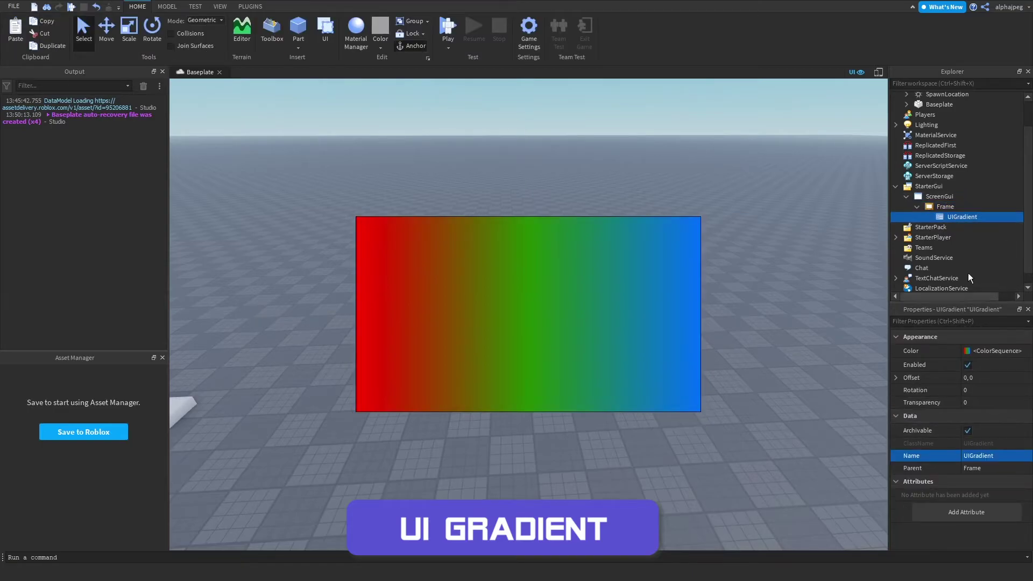
{"action": "left_click", "coordinate": [993, 402]}
{"action": "type", "text": ".5"}
{"action": "key", "text": "Return"}
{"action": "left_click", "coordinate": [1007, 404]}
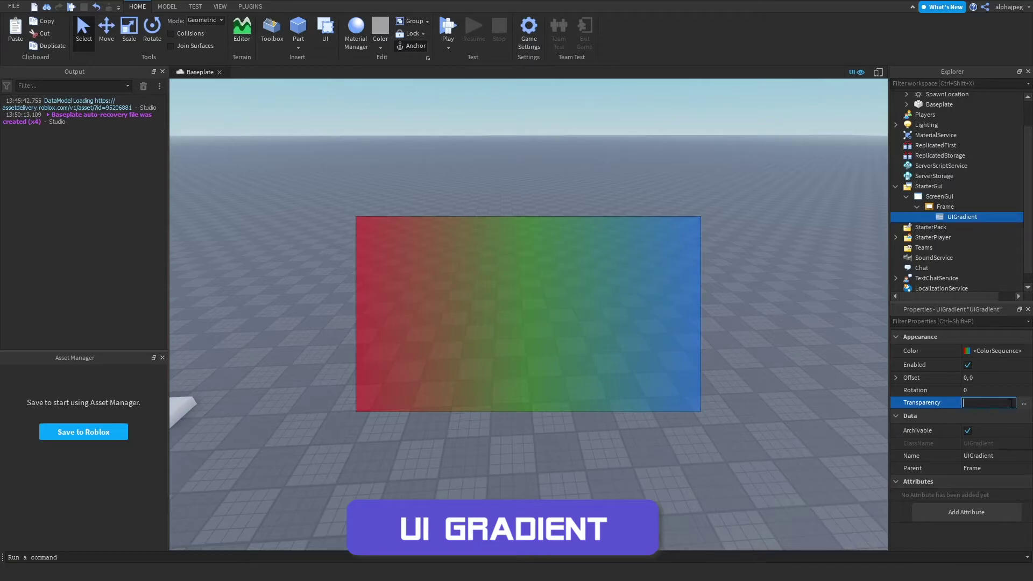
{"action": "key", "text": "BackSpace"}
{"action": "key", "text": "BackSpace"}
{"action": "key", "text": "Return"}
{"action": "left_click", "coordinate": [1025, 402]}
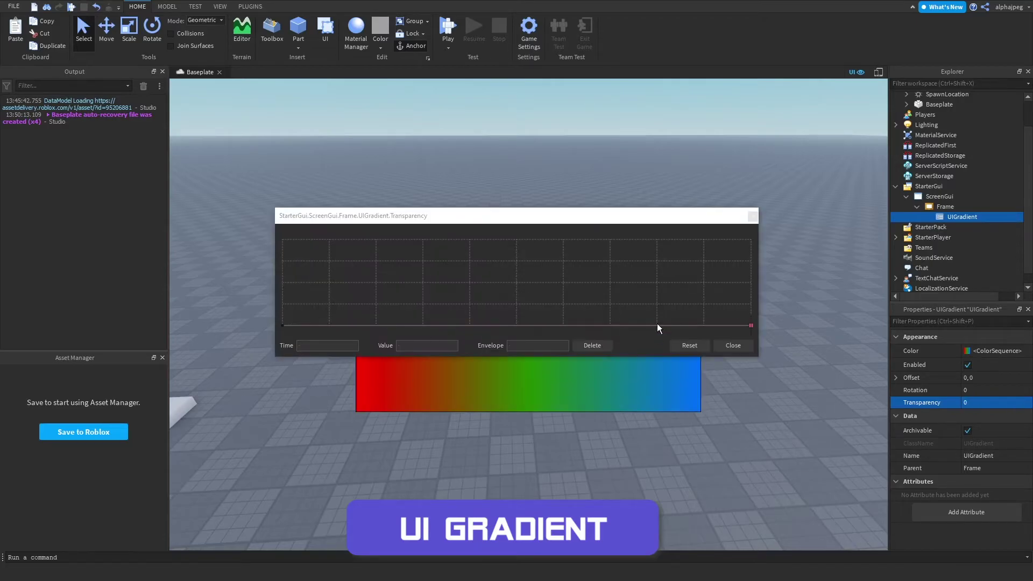
{"action": "left_click", "coordinate": [731, 345]}
Try a Rotation of 90 on the UIGradient, then return it to 0
{"action": "left_click", "coordinate": [975, 389]}
{"action": "type", "text": "90"}
{"action": "key", "text": "Return"}
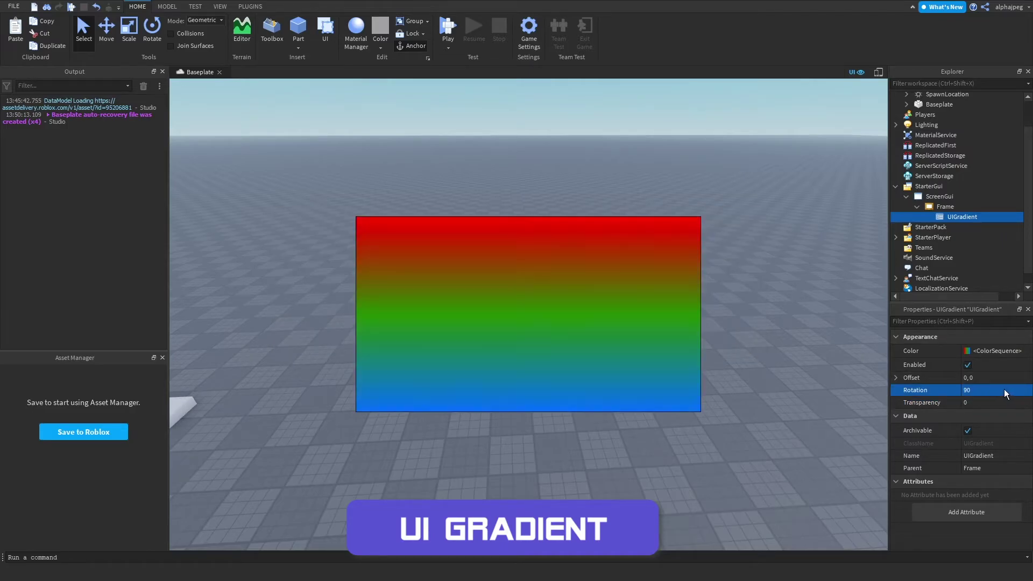
{"action": "left_click", "coordinate": [928, 392]}
{"action": "type", "text": "0"}
{"action": "key", "text": "Return"}
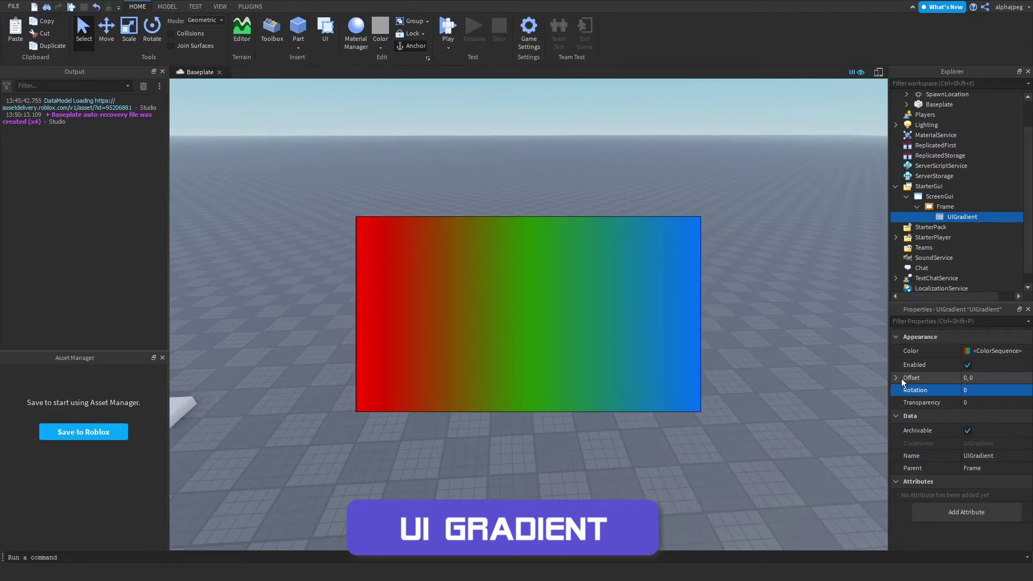
Try X Offset values of 10 and 0.5 on the UIGradient, then reset the X Offset to 0
{"action": "left_click", "coordinate": [896, 379]}
{"action": "left_click", "coordinate": [976, 391]}
{"action": "type", "text": "10"}
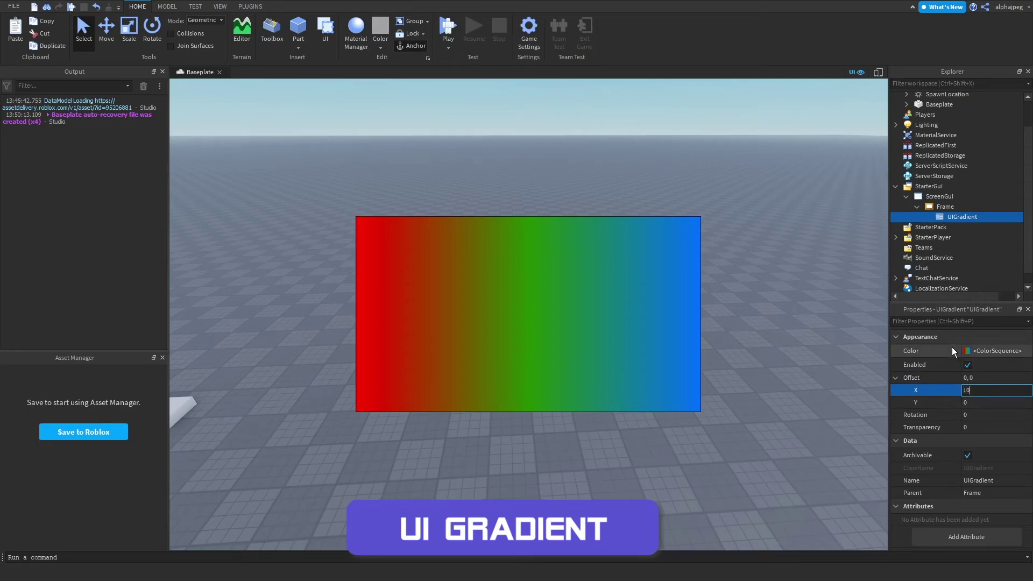
{"action": "key", "text": "Return"}
{"action": "left_click", "coordinate": [981, 389]}
{"action": "key", "text": "BackSpace"}
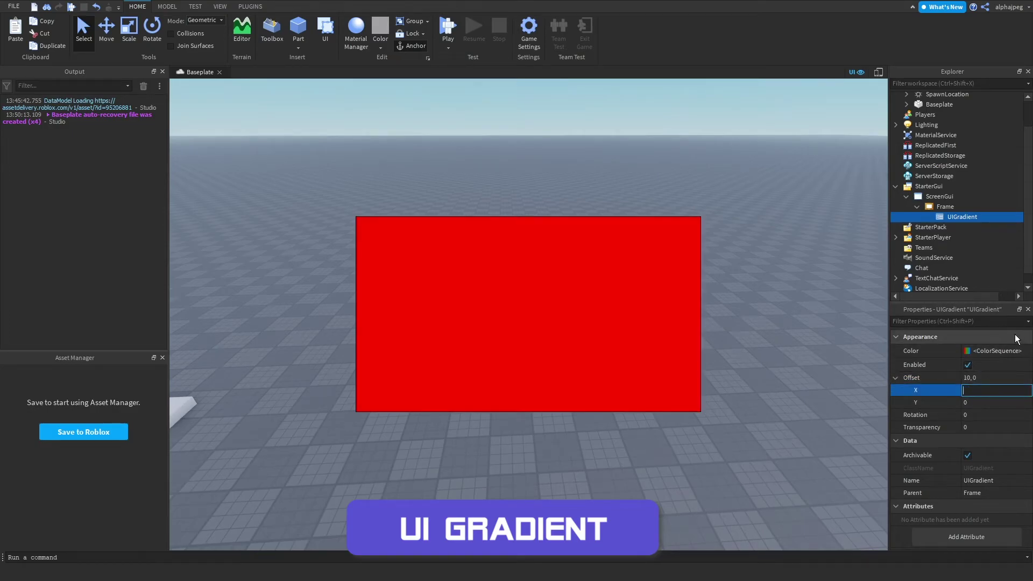
{"action": "key", "text": "Return"}
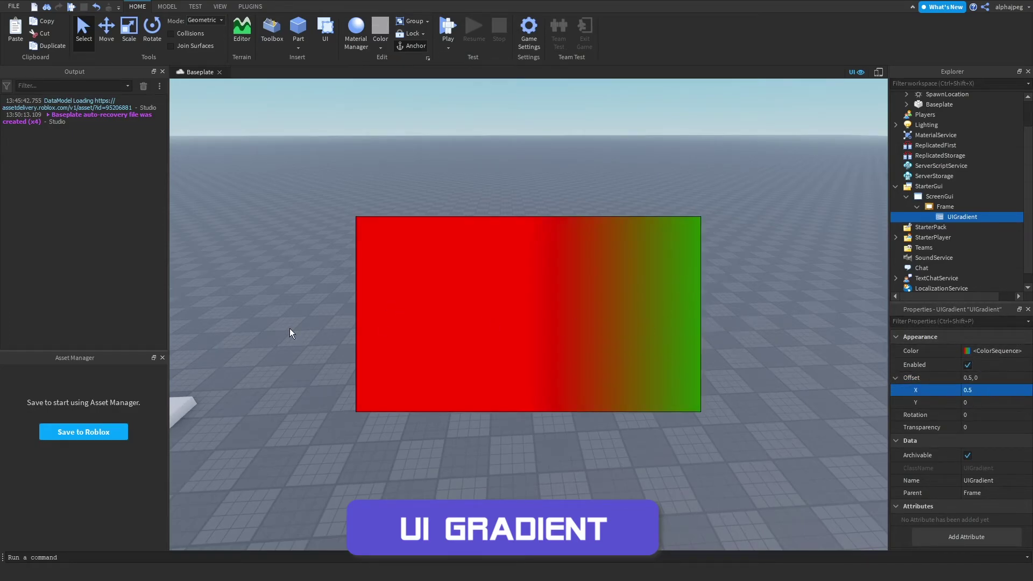
{"action": "left_click", "coordinate": [983, 392]}
{"action": "type", "text": "0"}
{"action": "key", "text": "Return"}
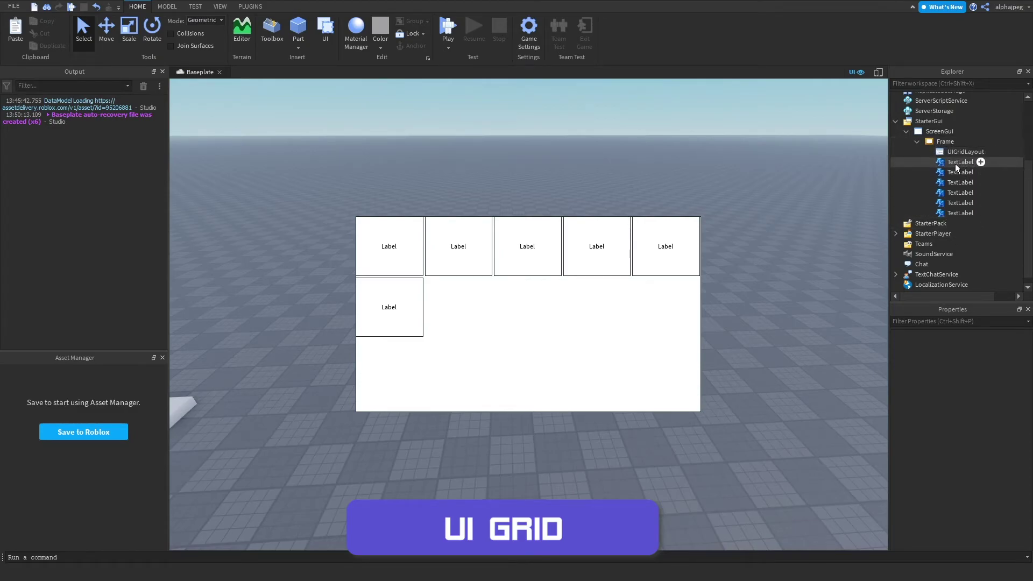
Inspect the Position and Size properties of the TextLabels arranged by the UIGridLayout
{"action": "left_click", "coordinate": [932, 161]}
{"action": "scroll", "coordinate": [932, 452], "scroll_direction": "down", "scroll_amount": 4}
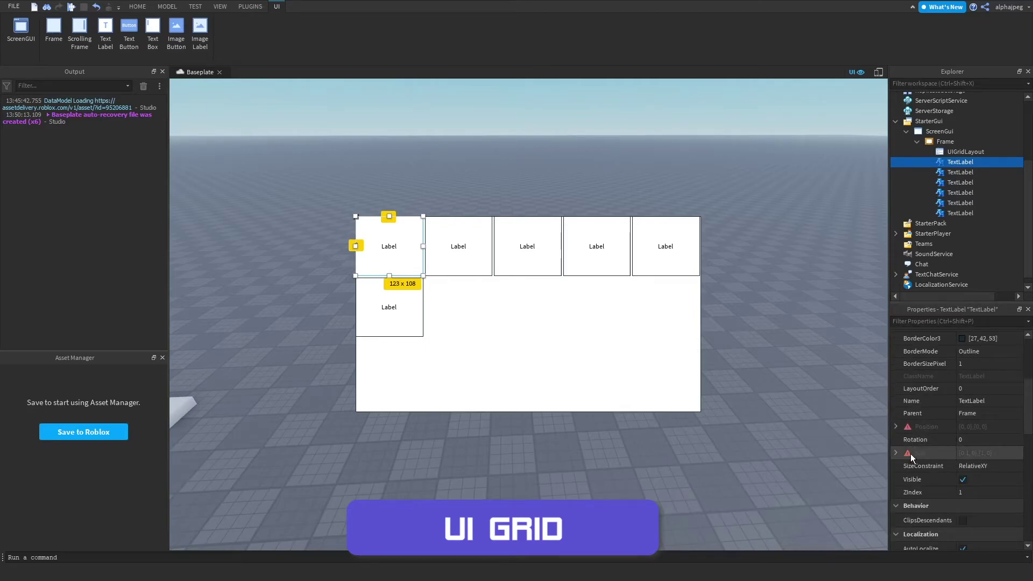
{"action": "left_click", "coordinate": [947, 189]}
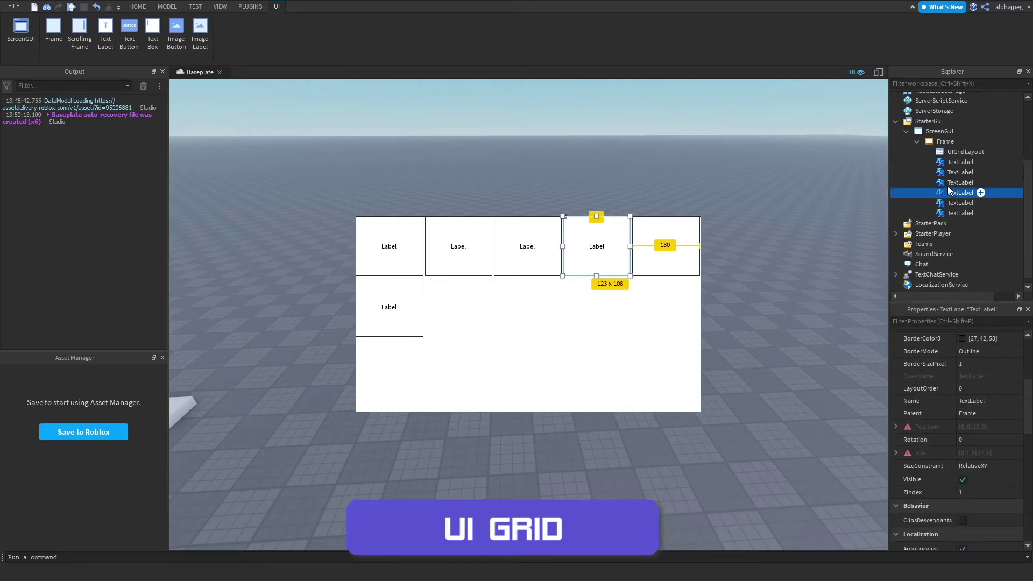
Copy existing TextLabels and paste them repeatedly into the Frame to add more cells to the grid
{"action": "left_click", "coordinate": [940, 143]}
{"action": "right_click", "coordinate": [940, 144]}
{"action": "left_click", "coordinate": [941, 179]}
{"action": "left_click", "coordinate": [953, 182], "text": "shift"}
{"action": "key", "text": "ctrl+c"}
{"action": "left_click", "coordinate": [946, 143]}
{"action": "right_click", "coordinate": [945, 143]}
{"action": "left_click", "coordinate": [942, 179]}
{"action": "left_click", "coordinate": [936, 141]}
{"action": "right_click", "coordinate": [937, 142]}
{"action": "left_click", "coordinate": [939, 178]}
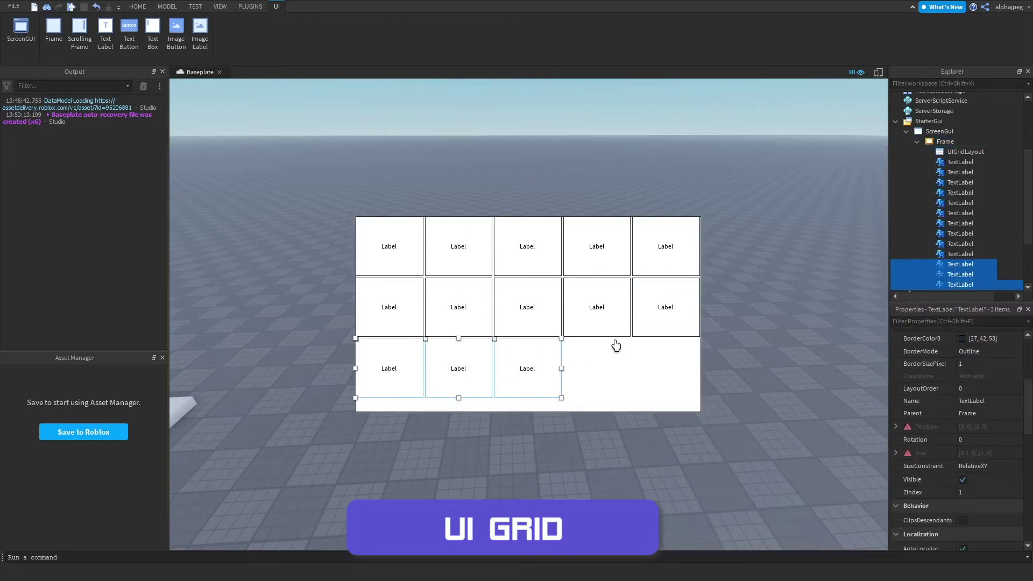
{"action": "left_click", "coordinate": [827, 307]}
Set the Y Scale of the UIGridLayout's CellSize to 0.2
{"action": "left_click", "coordinate": [965, 152]}
{"action": "left_click", "coordinate": [895, 363]}
{"action": "left_click", "coordinate": [906, 387]}
{"action": "left_click", "coordinate": [989, 400]}
{"action": "type", "text": "0.2"}
{"action": "key", "text": "Return"}
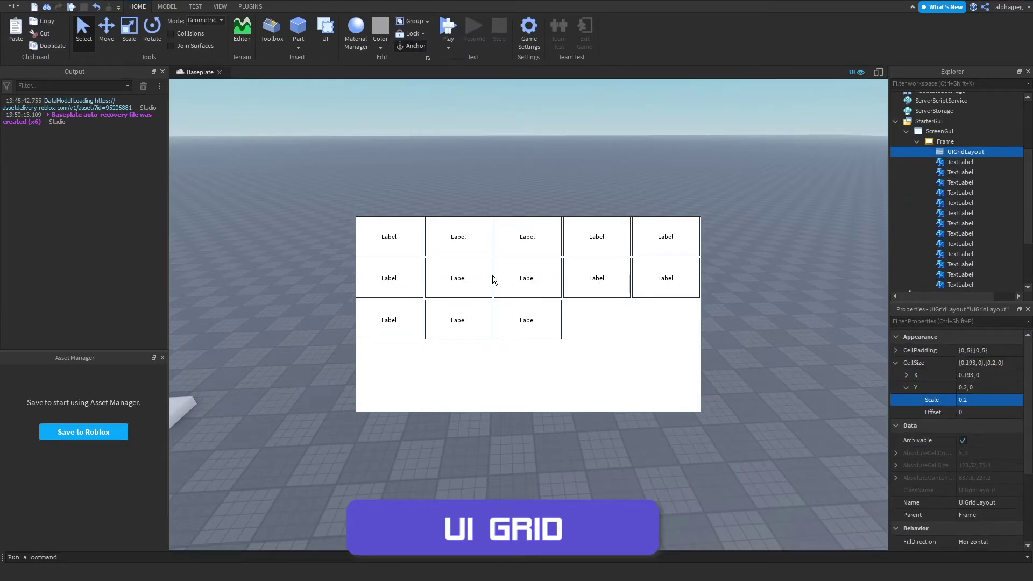
Set the X Scale of the UIGridLayout's CellSize to 0.1 and collapse the X and Y components
{"action": "left_click", "coordinate": [906, 374]}
{"action": "left_click", "coordinate": [979, 387]}
{"action": "type", "text": "0.1"}
{"action": "key", "text": "Return"}
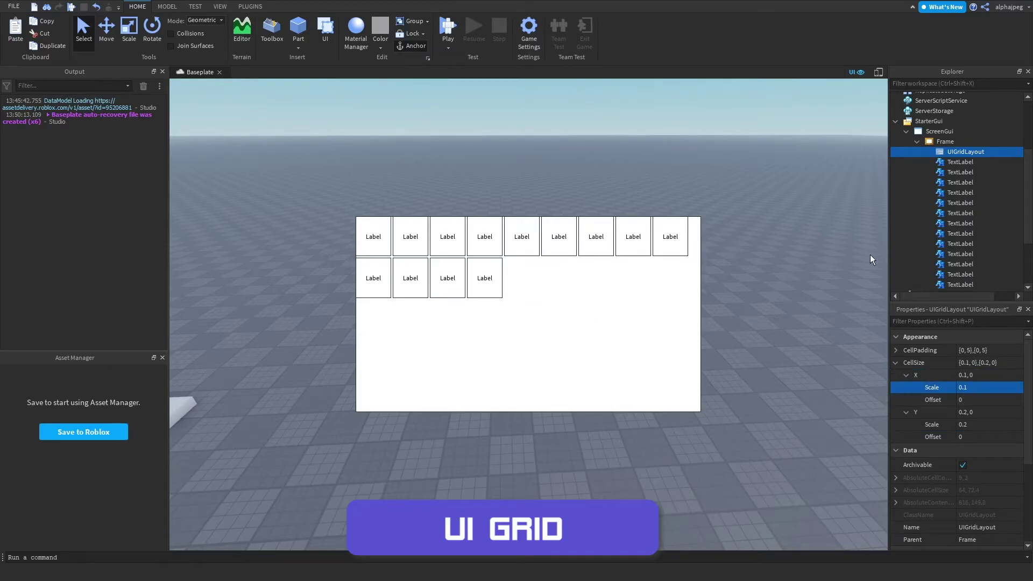
{"action": "left_click", "coordinate": [905, 375]}
{"action": "left_click", "coordinate": [907, 386]}
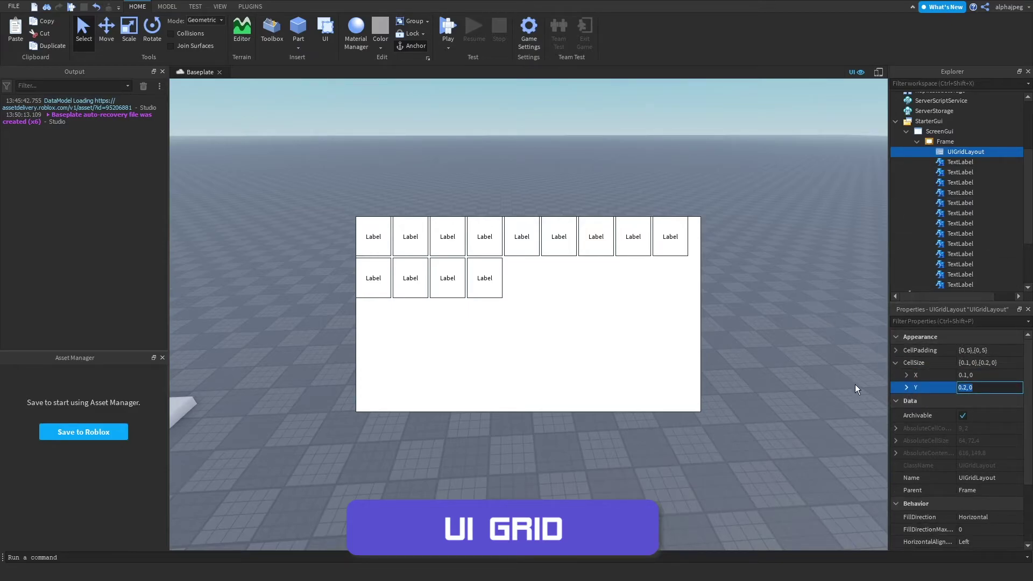
Set the UIGridLayout's FillDirection to Vertical
{"action": "left_click", "coordinate": [921, 517]}
{"action": "left_click", "coordinate": [976, 517]}
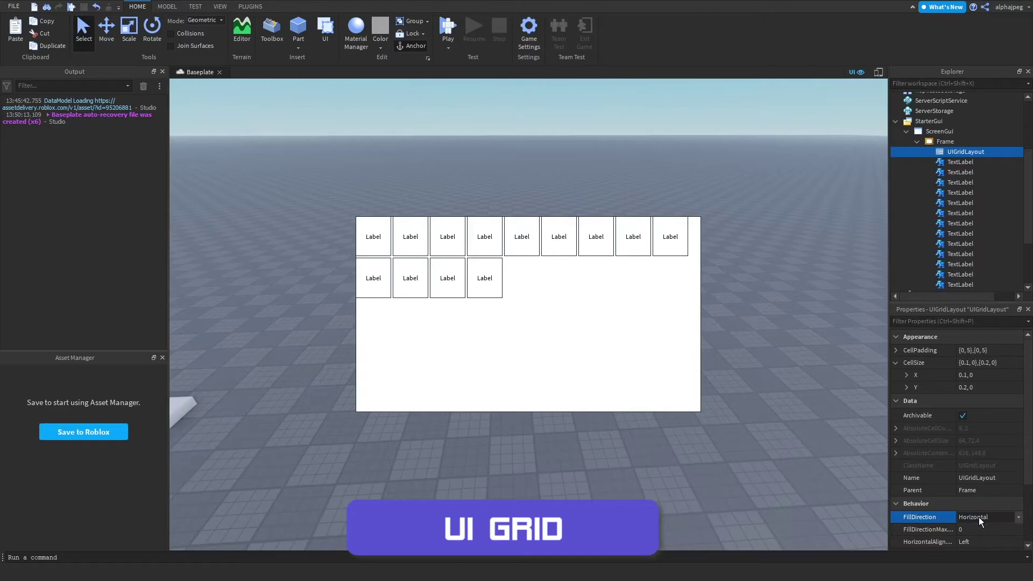
{"action": "left_click", "coordinate": [977, 531]}
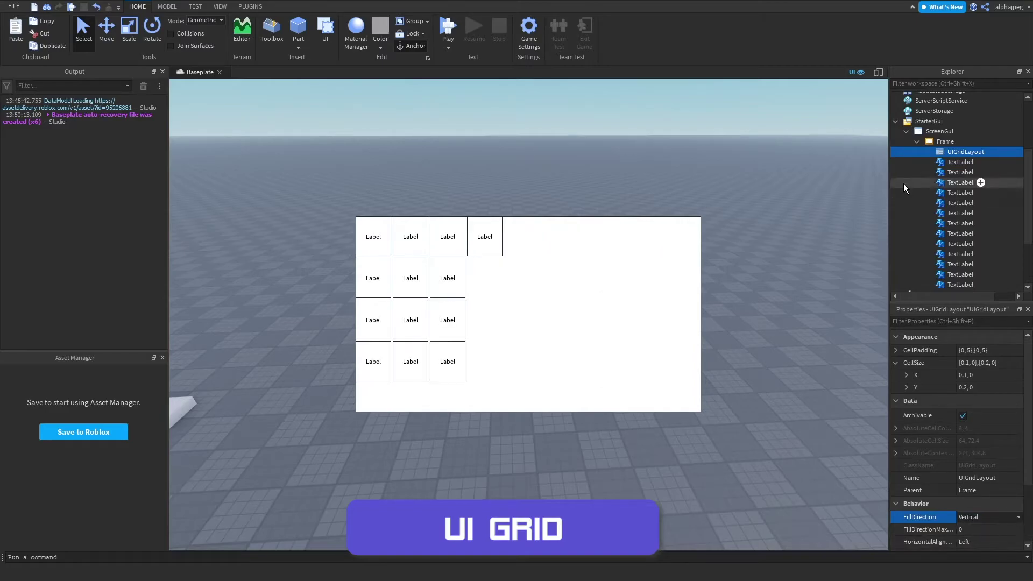
Paste another TextLabel into the Frame to extend the vertically filled grid
{"action": "left_click", "coordinate": [960, 182]}
{"action": "right_click", "coordinate": [952, 142]}
{"action": "left_click", "coordinate": [933, 177]}
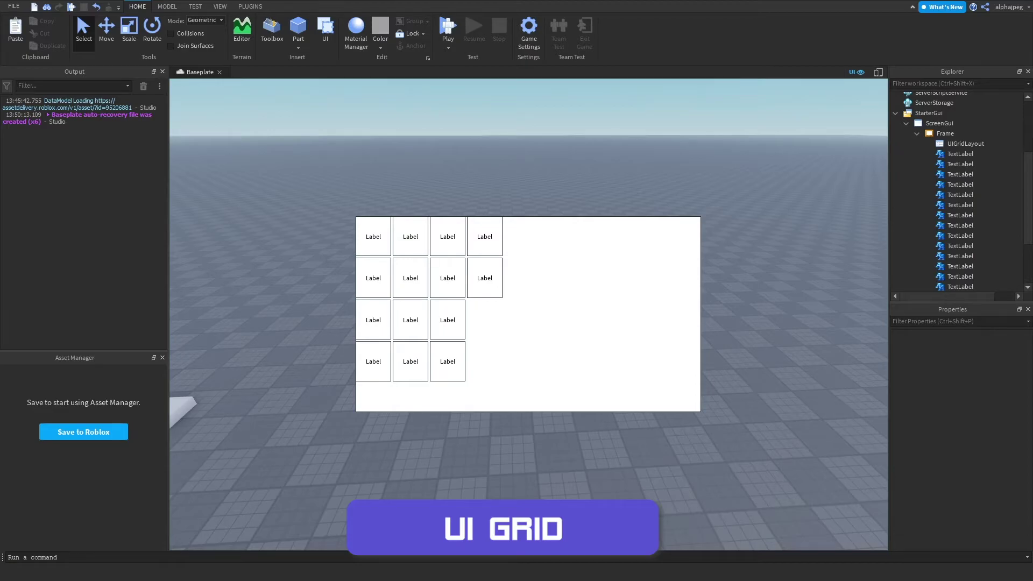
Try BottomLeft as the UIGridLayout's StartCorner and switch it to BottomRight
{"action": "left_click", "coordinate": [965, 144]}
{"action": "scroll", "coordinate": [976, 441], "scroll_direction": "down", "scroll_amount": 3}
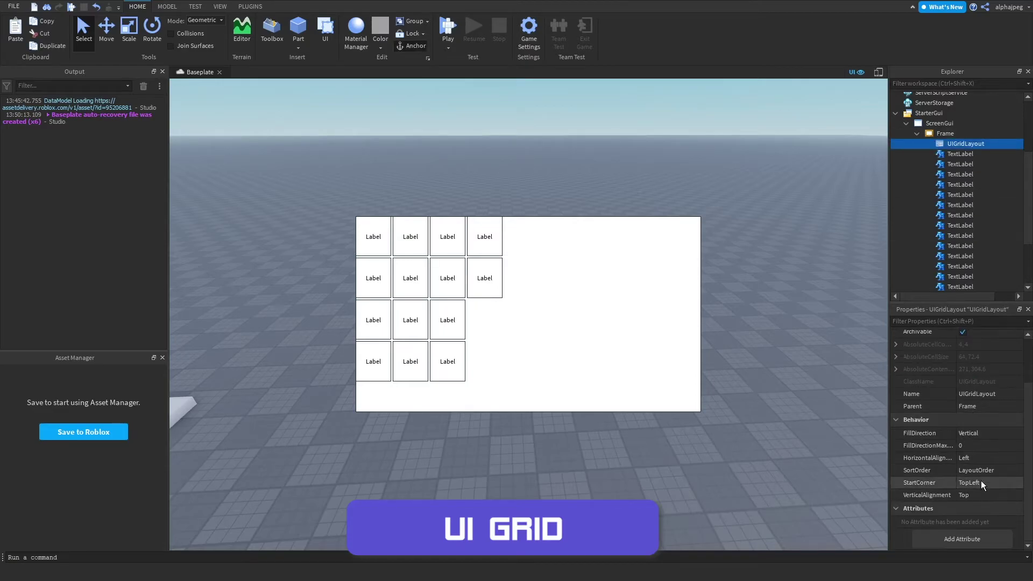
{"action": "left_click", "coordinate": [982, 483]}
{"action": "left_click", "coordinate": [980, 490]}
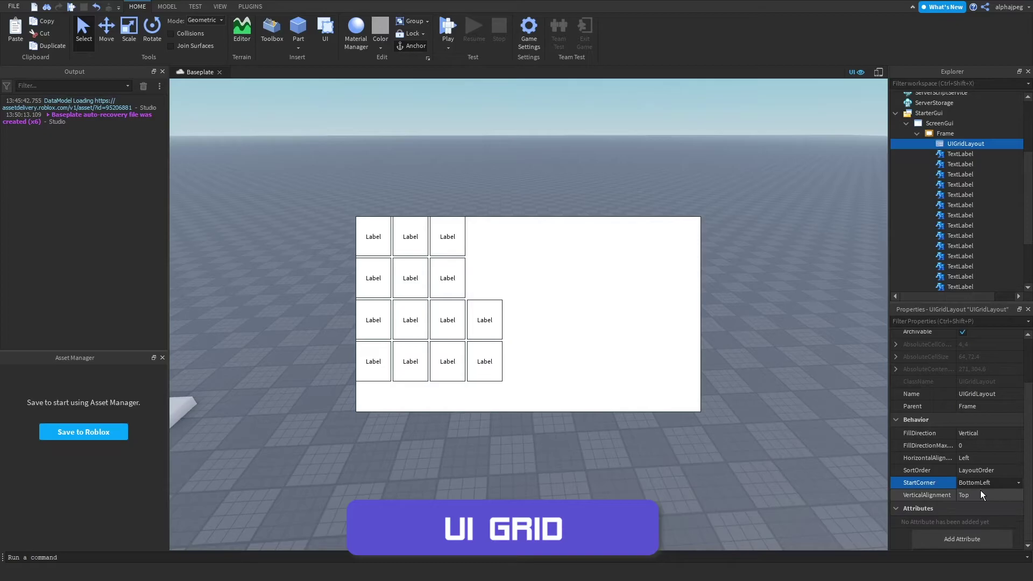
{"action": "left_click", "coordinate": [974, 483]}
{"action": "left_click", "coordinate": [979, 502]}
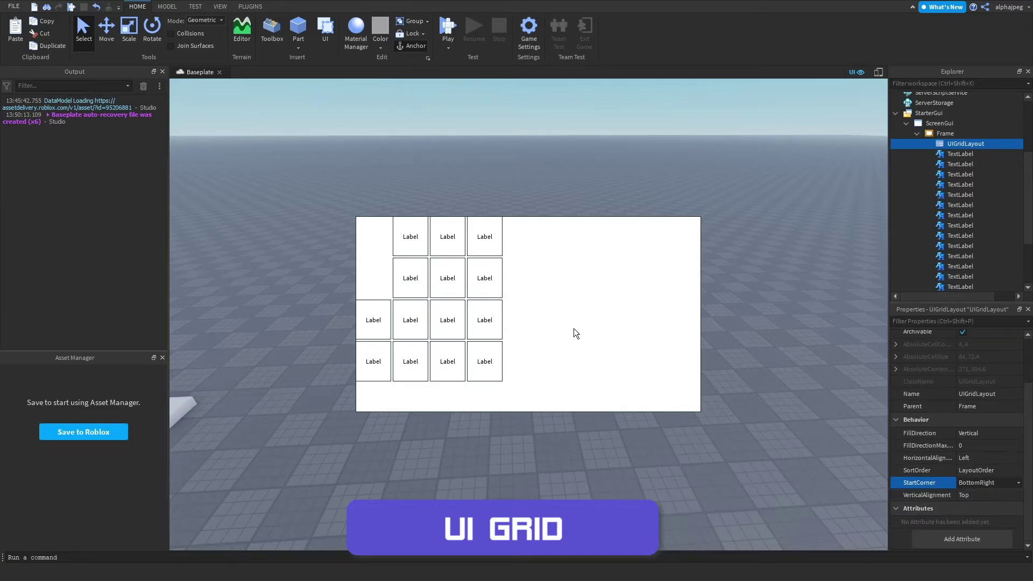
Choose another StartCorner for the UIGridLayout and change its VerticalAlignment
{"action": "left_click", "coordinate": [976, 483]}
{"action": "left_click", "coordinate": [980, 489]}
{"action": "left_click", "coordinate": [975, 495]}
{"action": "left_click", "coordinate": [971, 512]}
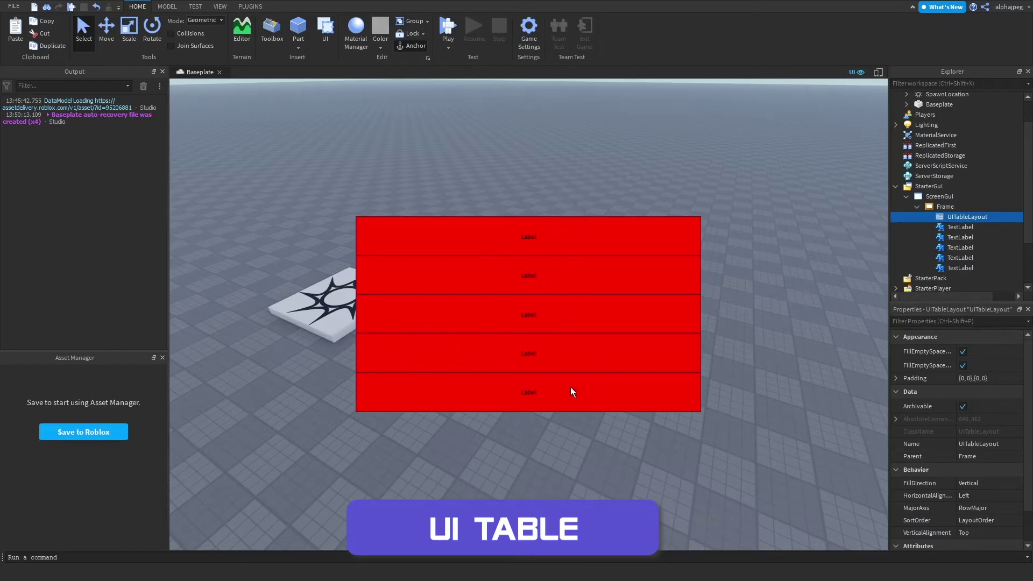
Set the UITableLayout's FillDirection to Horizontal and refresh the table by selecting the first TextLabel
{"action": "scroll", "coordinate": [922, 437], "scroll_direction": "down", "scroll_amount": 1}
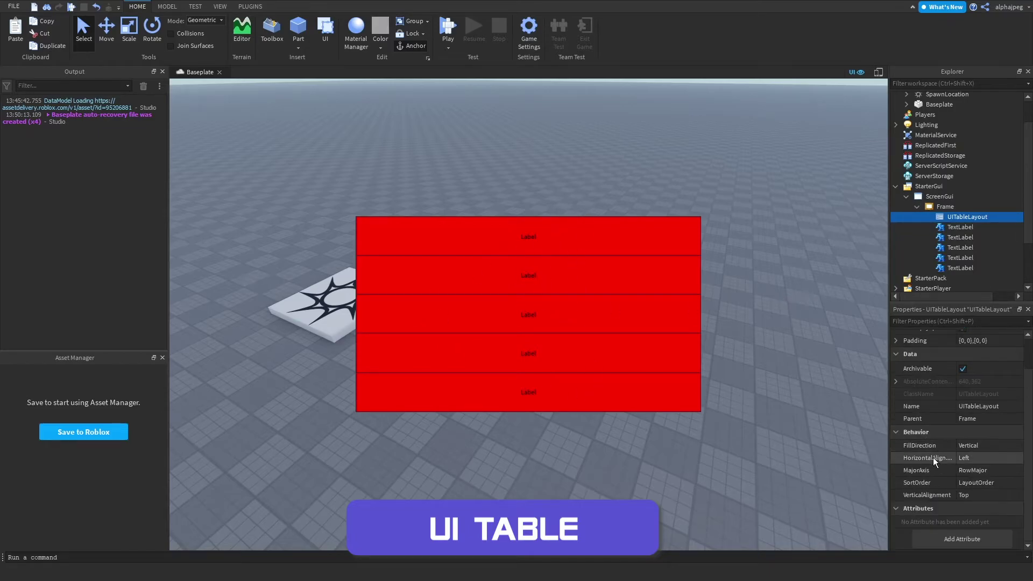
{"action": "left_click", "coordinate": [973, 444]}
{"action": "left_click", "coordinate": [974, 456]}
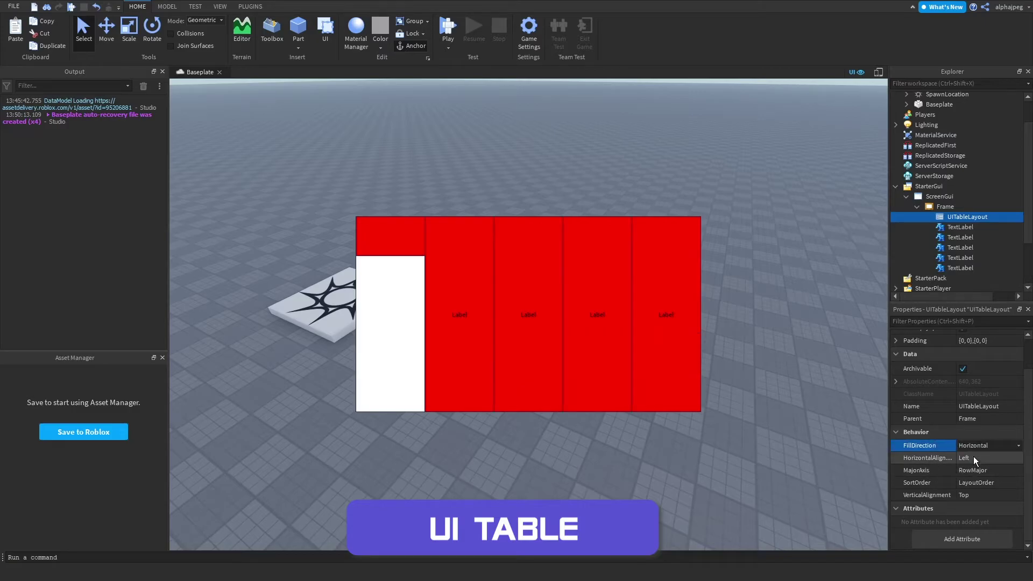
{"action": "left_click", "coordinate": [936, 226]}
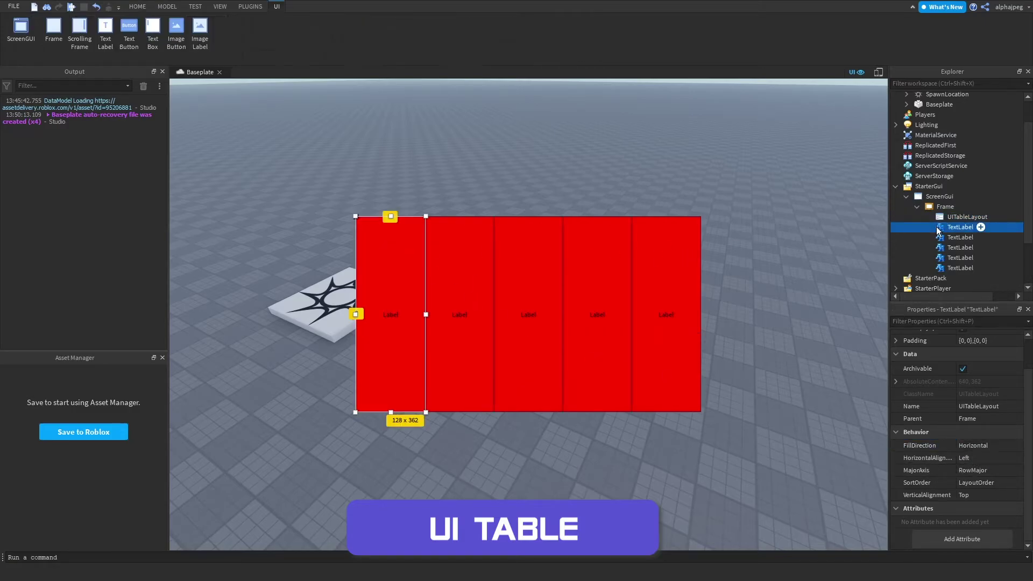
Set the UITableLayout's FillDirection back to Vertical and refresh the rows by reselecting the first TextLabel
{"action": "left_click", "coordinate": [946, 216]}
{"action": "left_click", "coordinate": [978, 444]}
{"action": "left_click", "coordinate": [977, 462]}
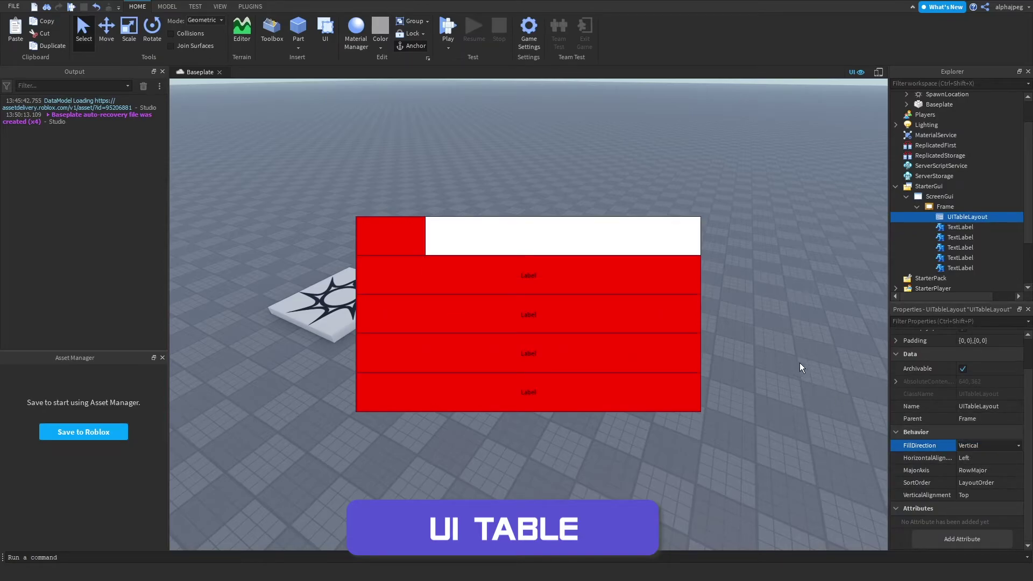
{"action": "left_click", "coordinate": [960, 227]}
{"action": "left_click", "coordinate": [955, 216]}
{"action": "left_click", "coordinate": [954, 228]}
{"action": "key", "text": "Up"}
Set the Y Offset of the UITableLayout's Padding to 10
{"action": "scroll", "coordinate": [980, 425], "scroll_direction": "up", "scroll_amount": 2}
{"action": "left_click", "coordinate": [989, 378]}
{"action": "left_click", "coordinate": [896, 378]}
{"action": "left_click", "coordinate": [905, 403]}
{"action": "left_click", "coordinate": [971, 427]}
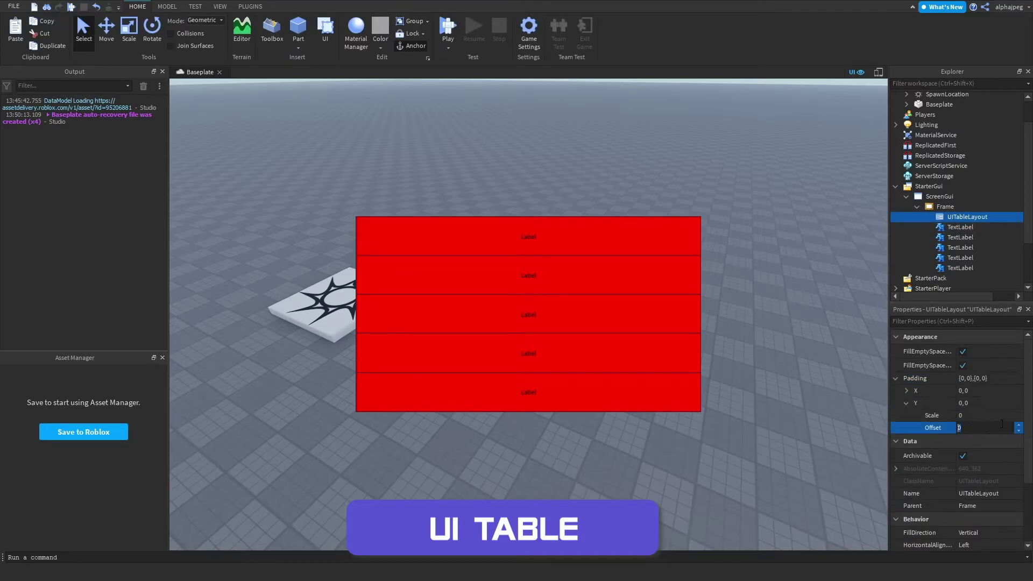
{"action": "type", "text": "10"}
{"action": "key", "text": "Return"}
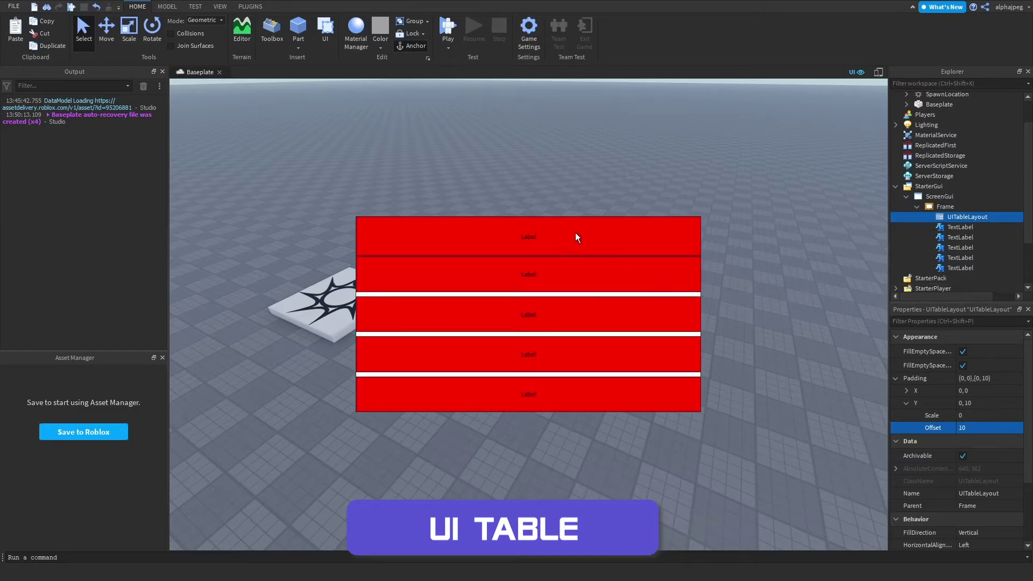
Try a Y Offset of 100 for the UITableLayout's Padding and reselect the first TextLabel to refresh the rows
{"action": "left_click", "coordinate": [978, 427]}
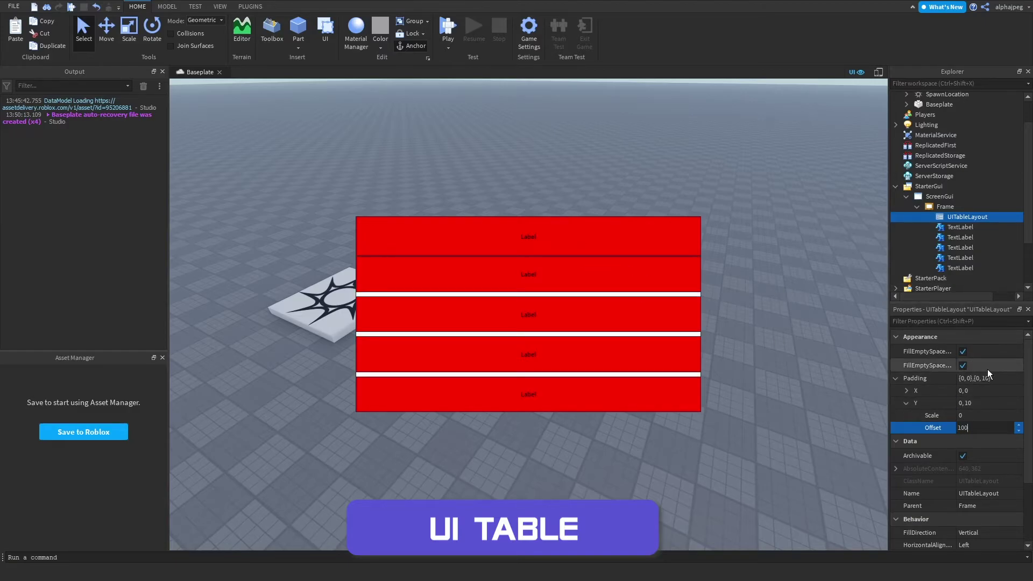
{"action": "left_click", "coordinate": [951, 228]}
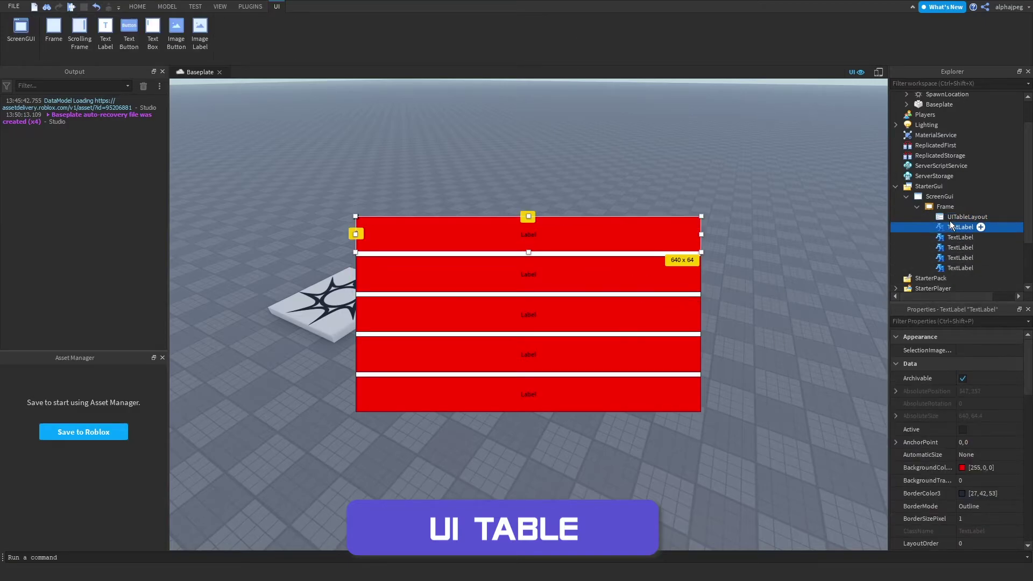
{"action": "left_click", "coordinate": [950, 217]}
{"action": "scroll", "coordinate": [644, 354], "scroll_direction": "up", "scroll_amount": 3}
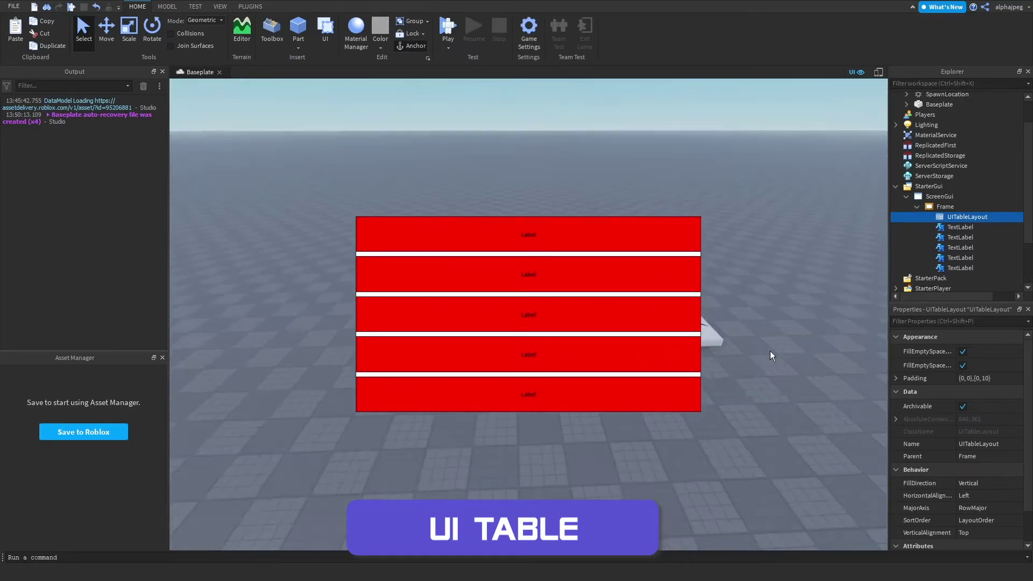
Set the Frame's BackgroundTransparency to 1
{"action": "left_click", "coordinate": [944, 206]}
{"action": "left_click", "coordinate": [963, 480]}
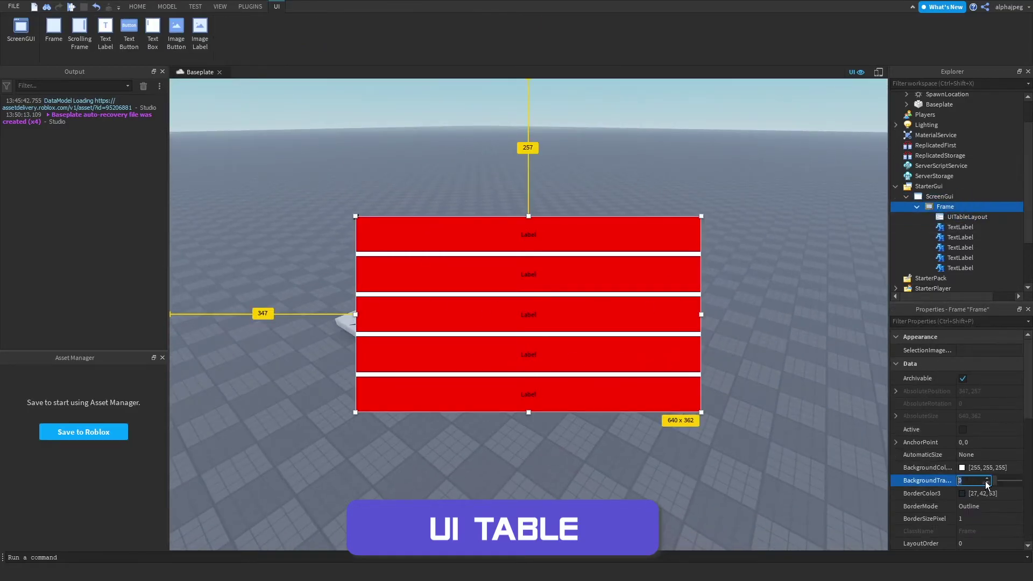
{"action": "type", "text": "1"}
{"action": "key", "text": "Return"}
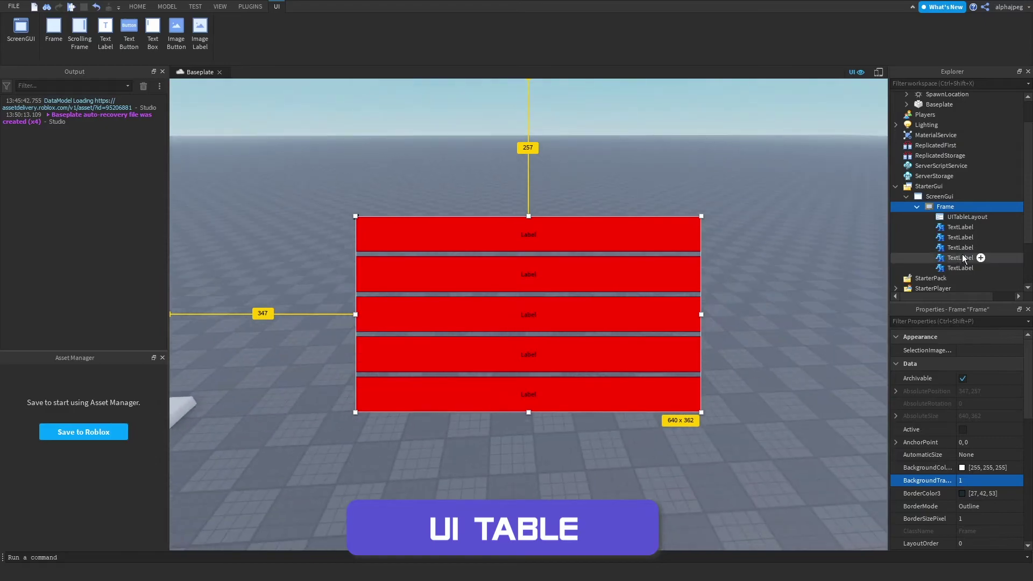
Delete three TextLabels from the Frame, keeping two, and refresh the table by selecting the remaining ones
{"action": "left_click", "coordinate": [959, 256]}
{"action": "key", "text": "Delete"}
{"action": "left_click", "coordinate": [955, 246]}
{"action": "key", "text": "Delete"}
{"action": "left_click", "coordinate": [952, 238]}
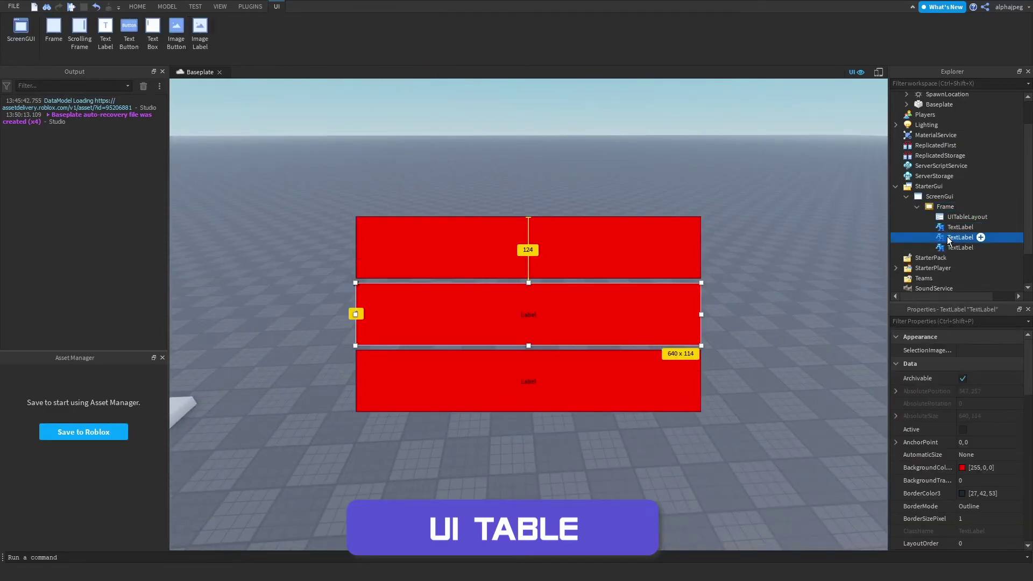
{"action": "key", "text": "Delete"}
{"action": "left_click", "coordinate": [948, 237]}
{"action": "left_click", "coordinate": [953, 226]}
Set the UITableLayout's FillDirection to Horizontal for the two TextLabels and reselect a label to refresh the table
{"action": "left_click", "coordinate": [963, 217]}
{"action": "scroll", "coordinate": [995, 417], "scroll_direction": "down", "scroll_amount": 2}
{"action": "left_click", "coordinate": [976, 442]}
{"action": "left_click", "coordinate": [976, 442]}
{"action": "left_click", "coordinate": [977, 455]}
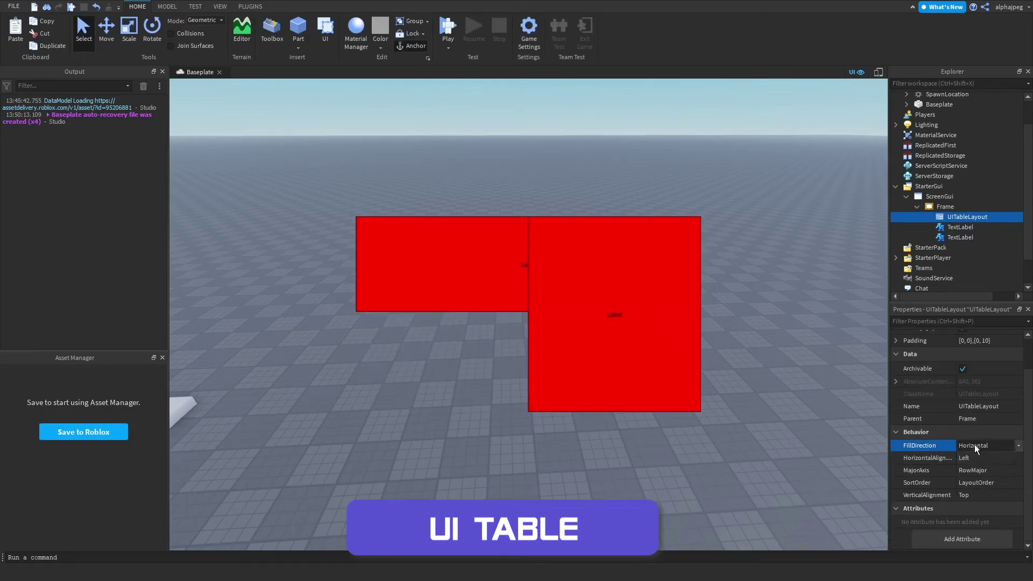
{"action": "left_click", "coordinate": [948, 237]}
{"action": "left_click", "coordinate": [813, 211]}
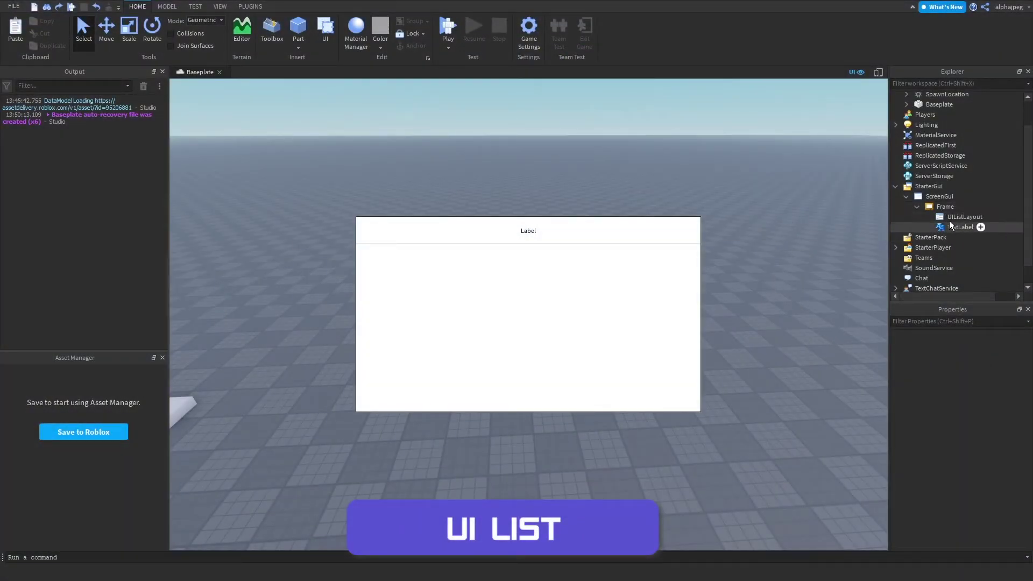
Add three more copies of the TextLabel to the Frame that contains the UIListLayout
{"action": "mouse_move", "coordinate": [930, 213]}
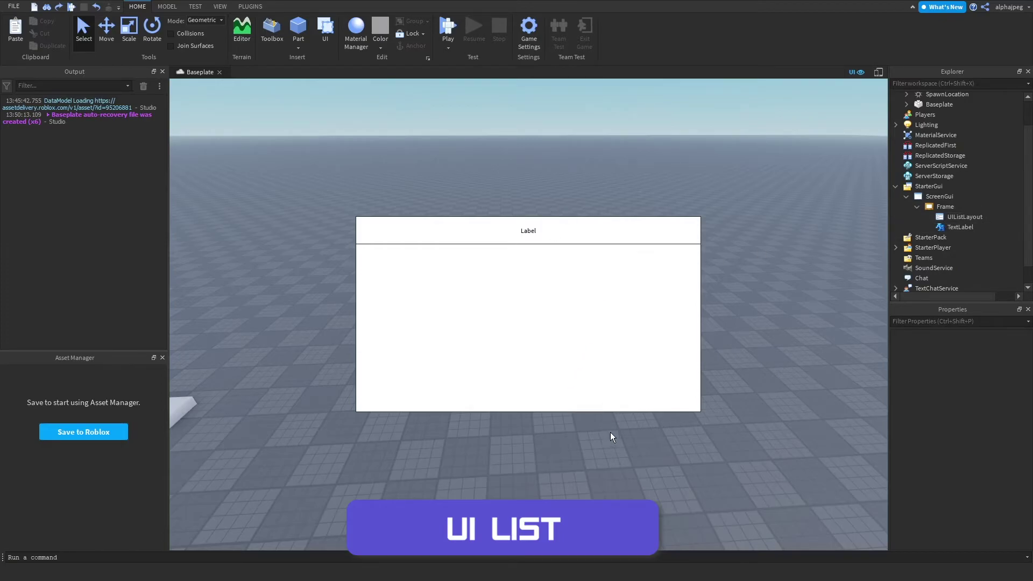
{"action": "mouse_move", "coordinate": [946, 228]}
{"action": "left_mouse_down"}
{"action": "mouse_move", "coordinate": [934, 214]}
{"action": "mouse_move", "coordinate": [937, 242]}
{"action": "left_mouse_up"}
{"action": "key", "text": "ctrl+d"}
{"action": "right_click", "coordinate": [932, 208]}
{"action": "left_click", "coordinate": [931, 242]}
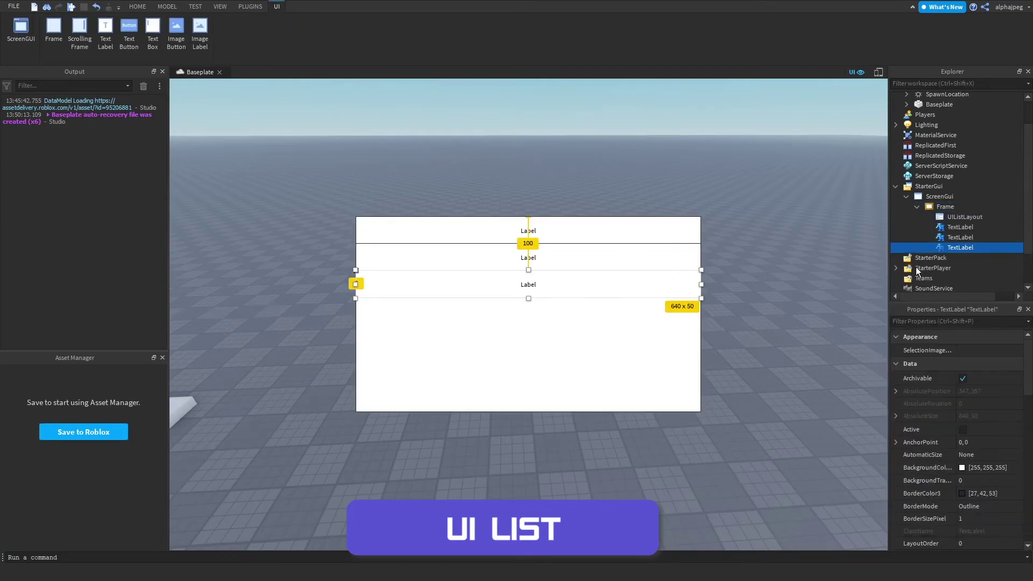
{"action": "right_click", "coordinate": [943, 208]}
{"action": "left_click", "coordinate": [948, 246]}
{"action": "left_click", "coordinate": [473, 174]}
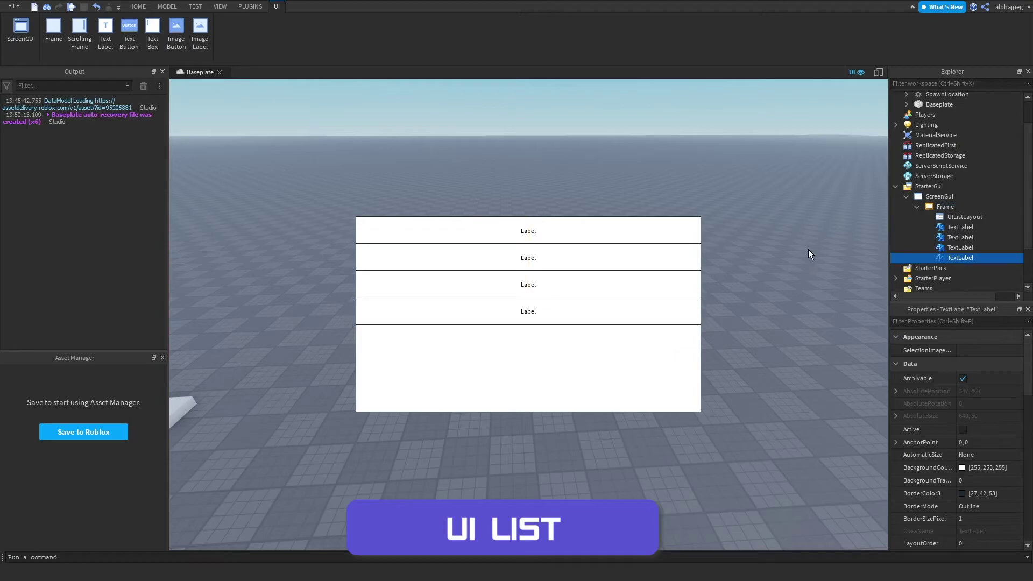
Set the UIListLayout's FillDirection to Horizontal
{"action": "left_click", "coordinate": [939, 219]}
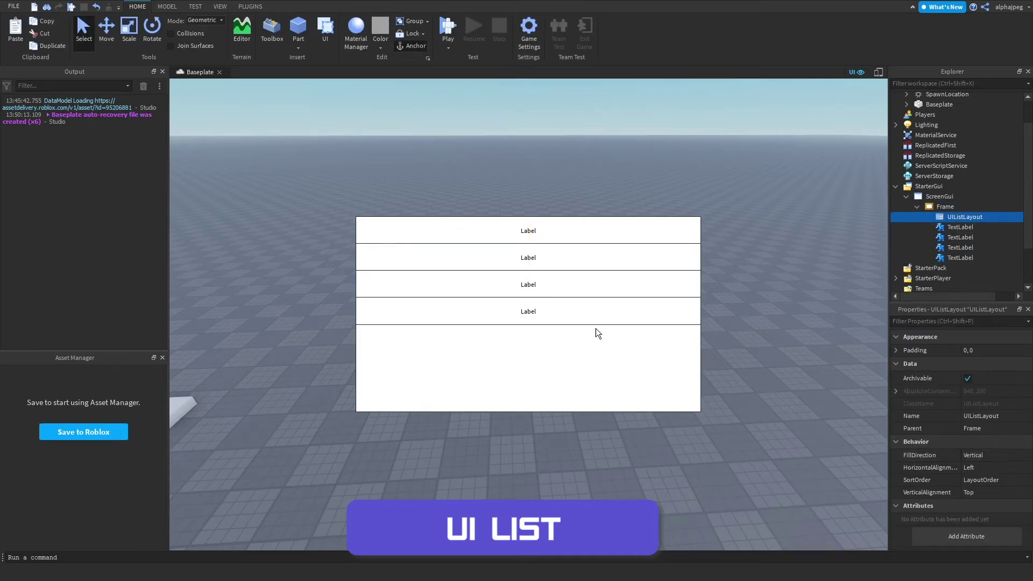
{"action": "left_click", "coordinate": [986, 453]}
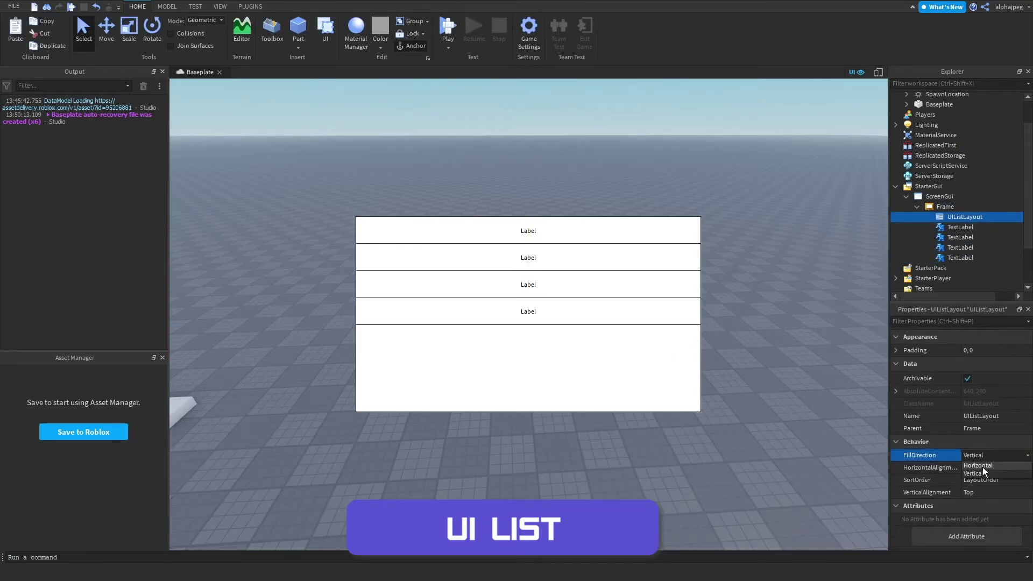
{"action": "left_click", "coordinate": [982, 467]}
Set the Size of all four TextLabels to 0.1, 0 in X and 1, 0 in Y
{"action": "left_click", "coordinate": [954, 230]}
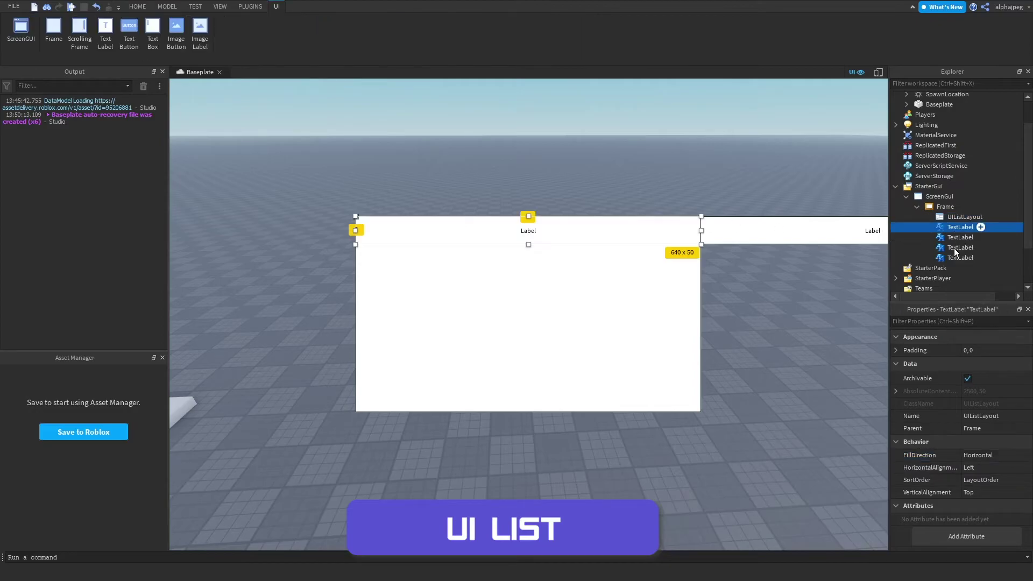
{"action": "left_click", "coordinate": [954, 258], "text": "shift"}
{"action": "left_click", "coordinate": [896, 457]}
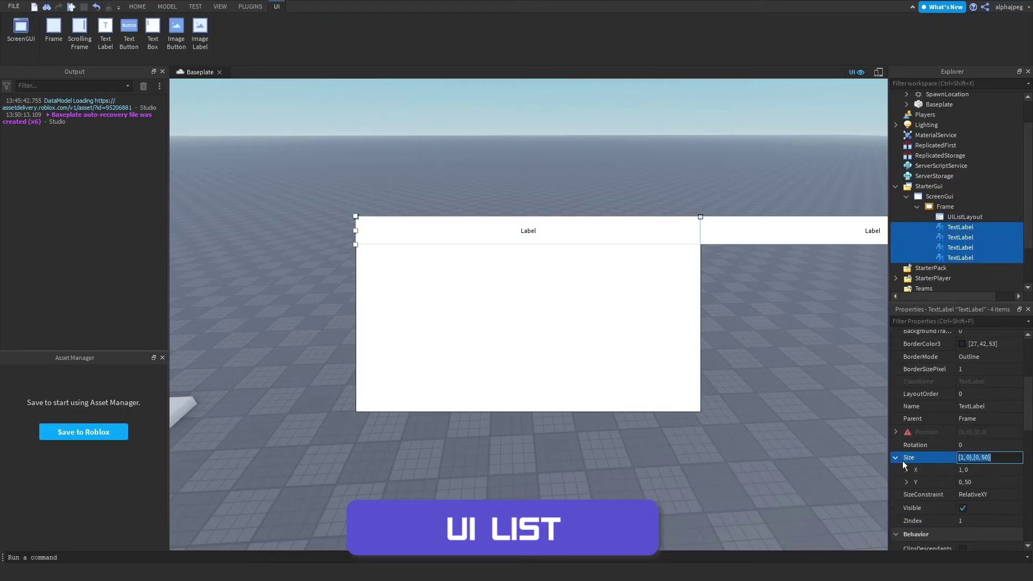
{"action": "left_click", "coordinate": [960, 469]}
{"action": "key", "text": "BackSpace"}
{"action": "type", "text": "0.1"}
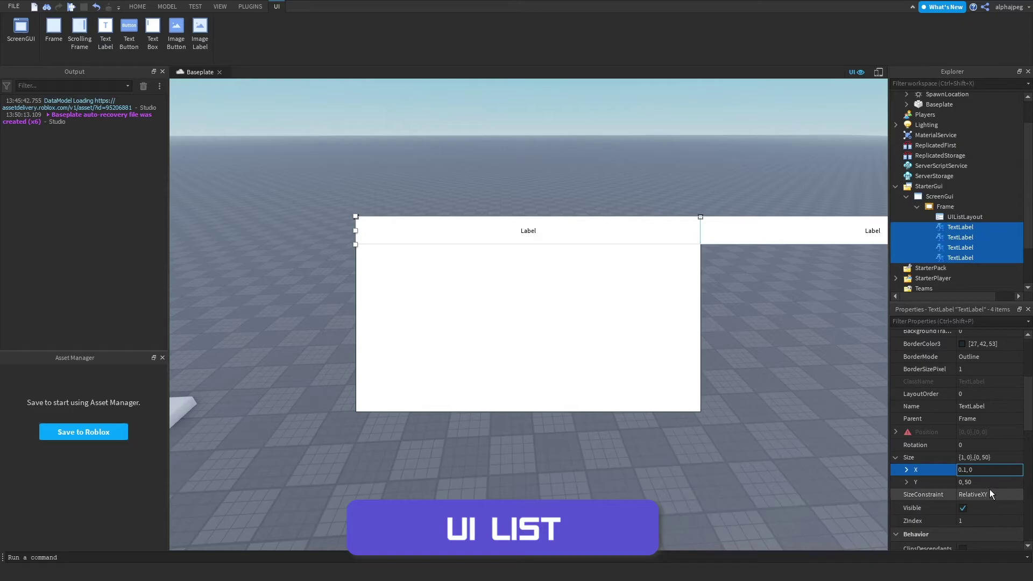
{"action": "left_click", "coordinate": [989, 482]}
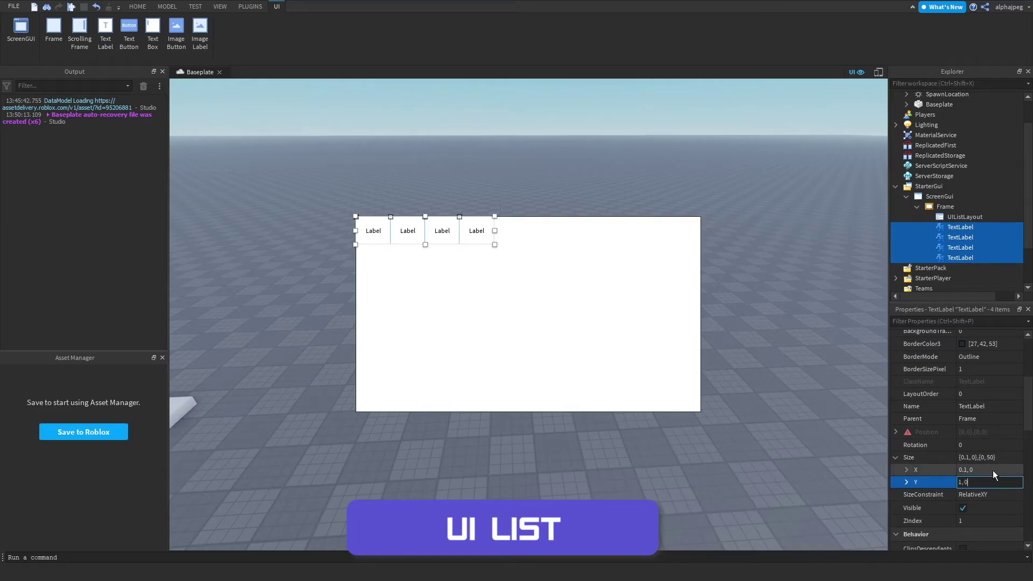
{"action": "type", "text": "1"}
{"action": "key", "text": "Return"}
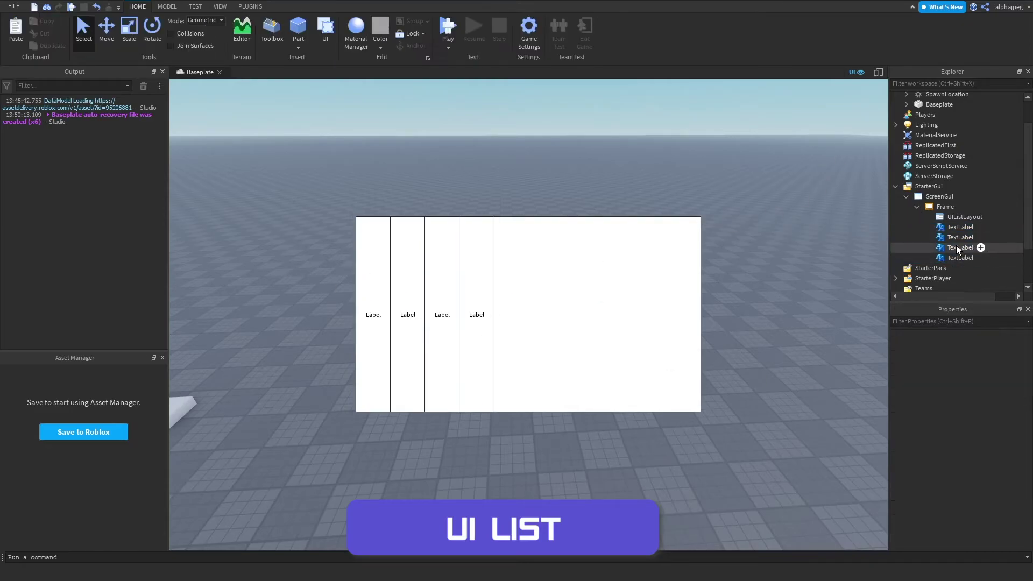
Paste two more TextLabels into the Frame to extend the horizontal list, and clear the selection
{"action": "left_click", "coordinate": [937, 207]}
{"action": "right_click", "coordinate": [937, 207]}
{"action": "left_click", "coordinate": [944, 237]}
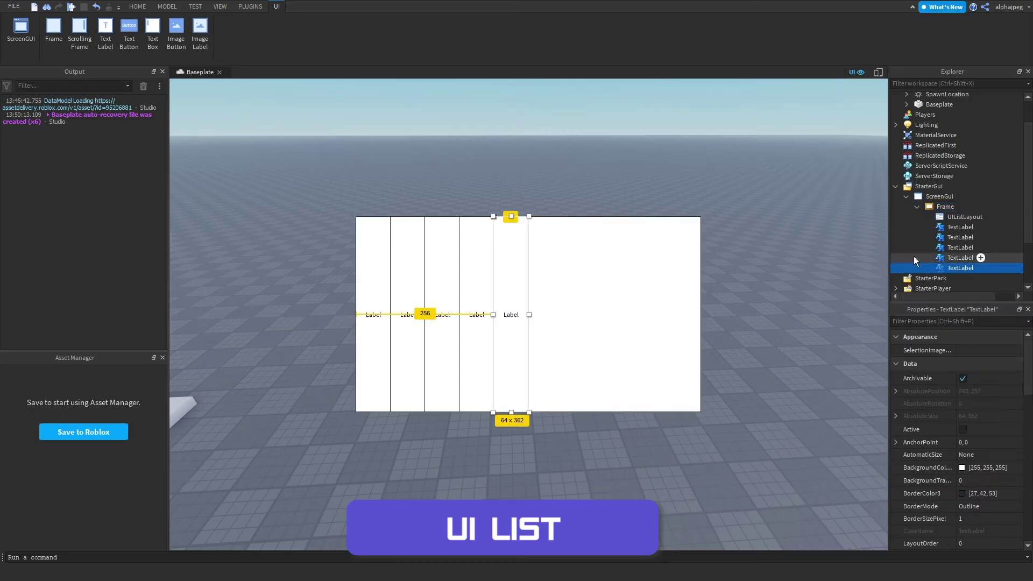
{"action": "right_click", "coordinate": [946, 206]}
{"action": "left_click", "coordinate": [952, 237]}
{"action": "left_click", "coordinate": [918, 217]}
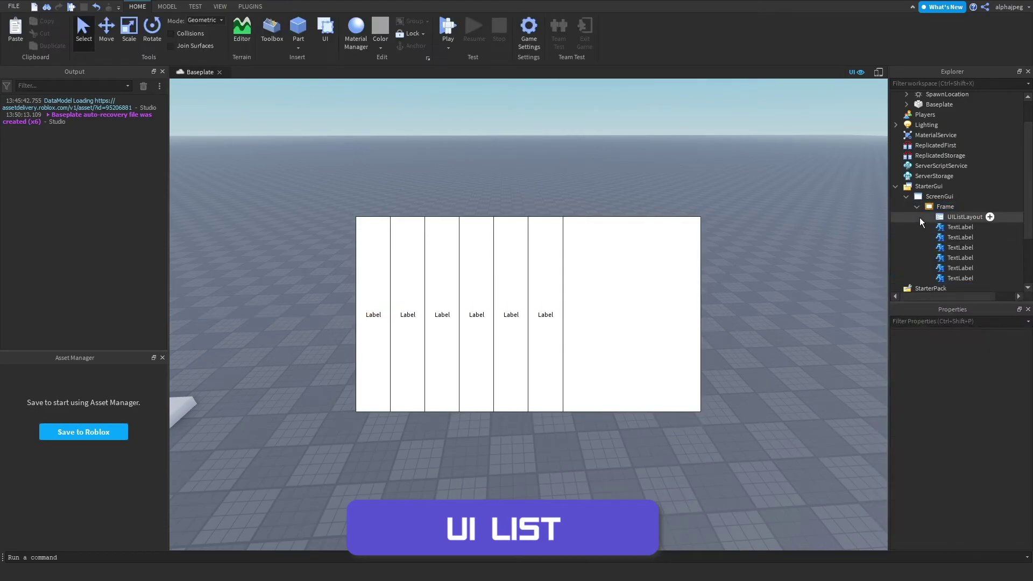
{"action": "left_click", "coordinate": [847, 206]}
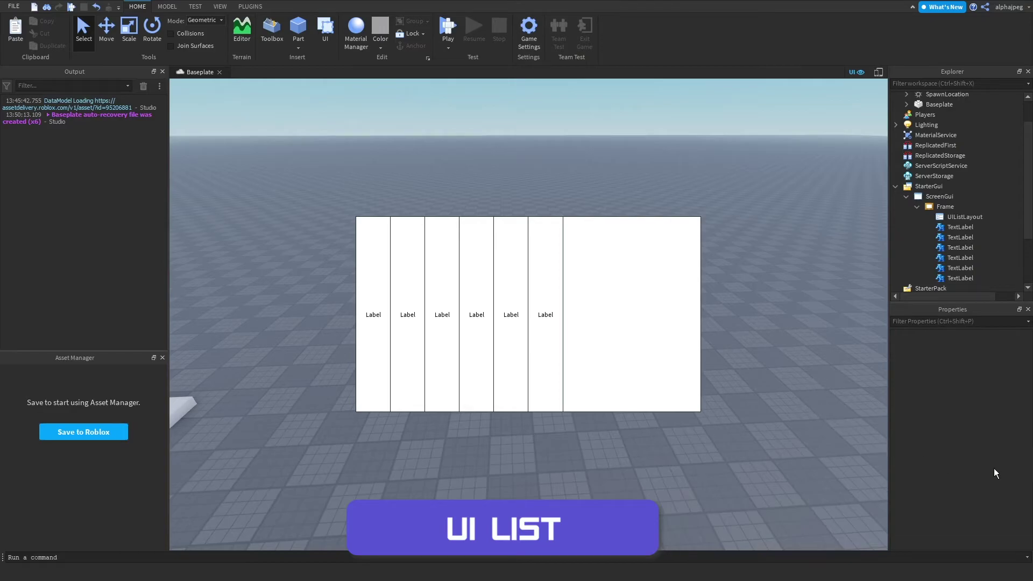
Set the UIListLayout's Padding Scale to 0.05 after trying 0.1
{"action": "left_click", "coordinate": [966, 218]}
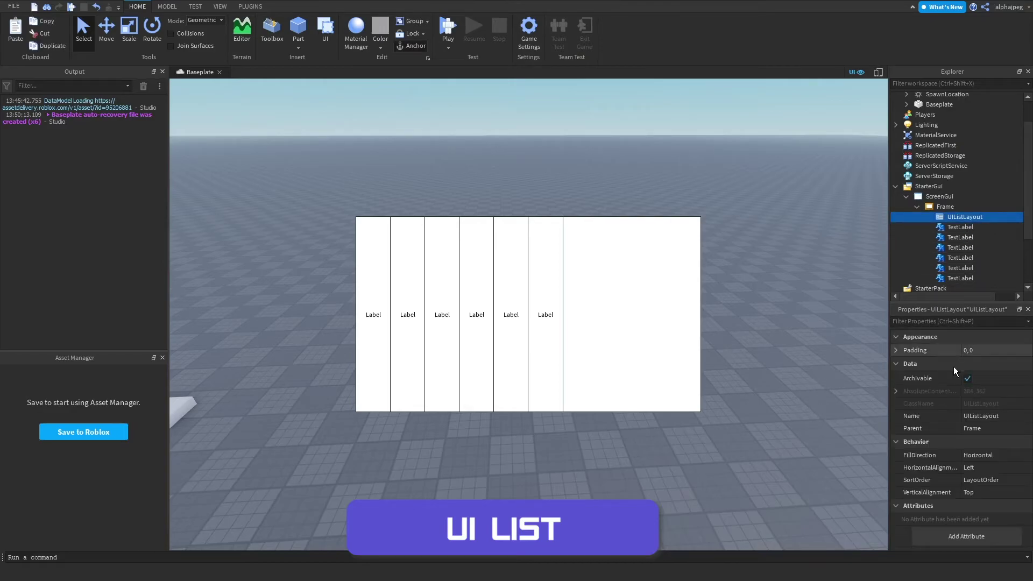
{"action": "left_click", "coordinate": [895, 350]}
{"action": "left_click", "coordinate": [987, 362]}
{"action": "key", "text": "Return"}
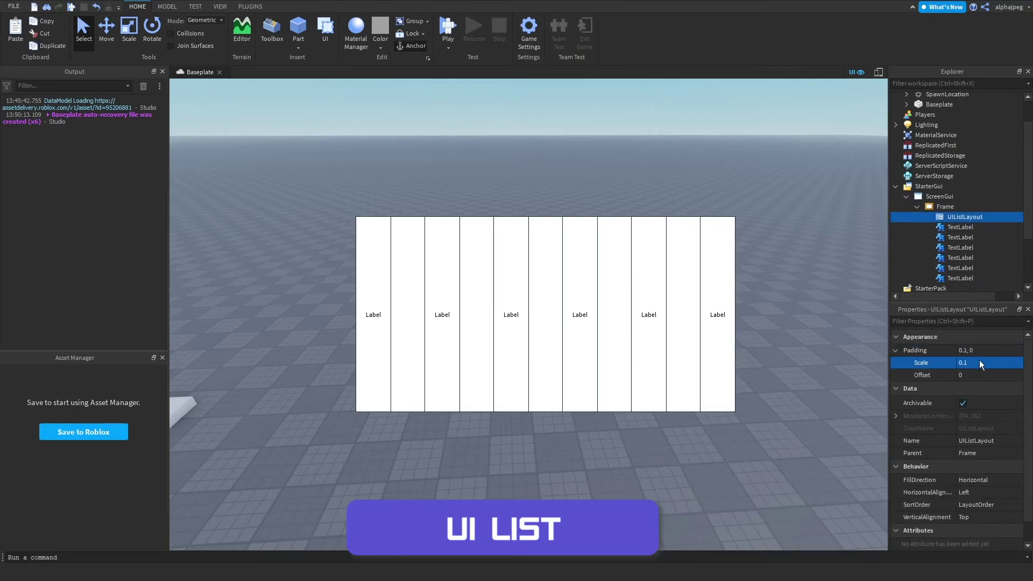
{"action": "left_click", "coordinate": [985, 364]}
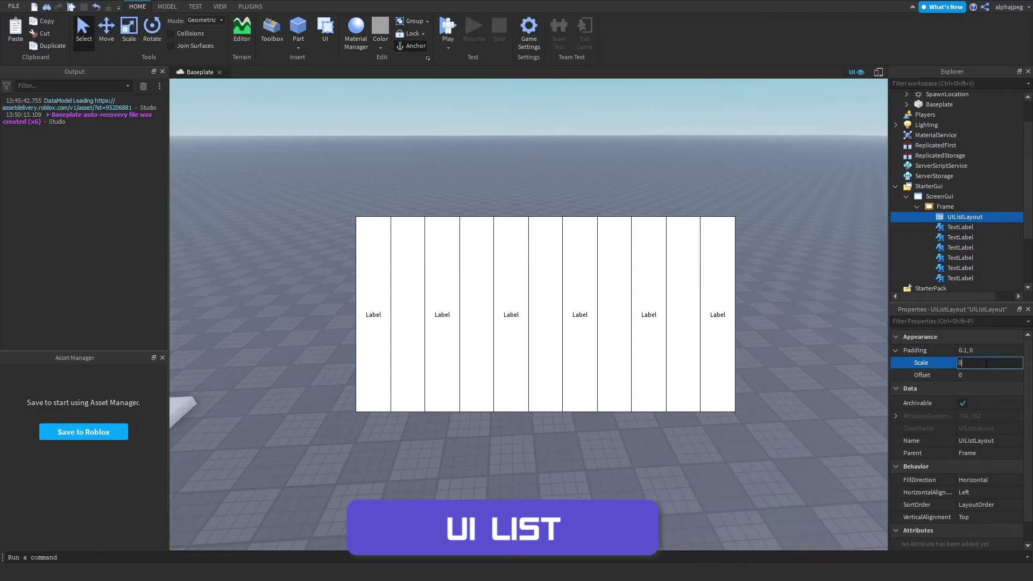
{"action": "type", "text": "0.05"}
{"action": "key", "text": "Return"}
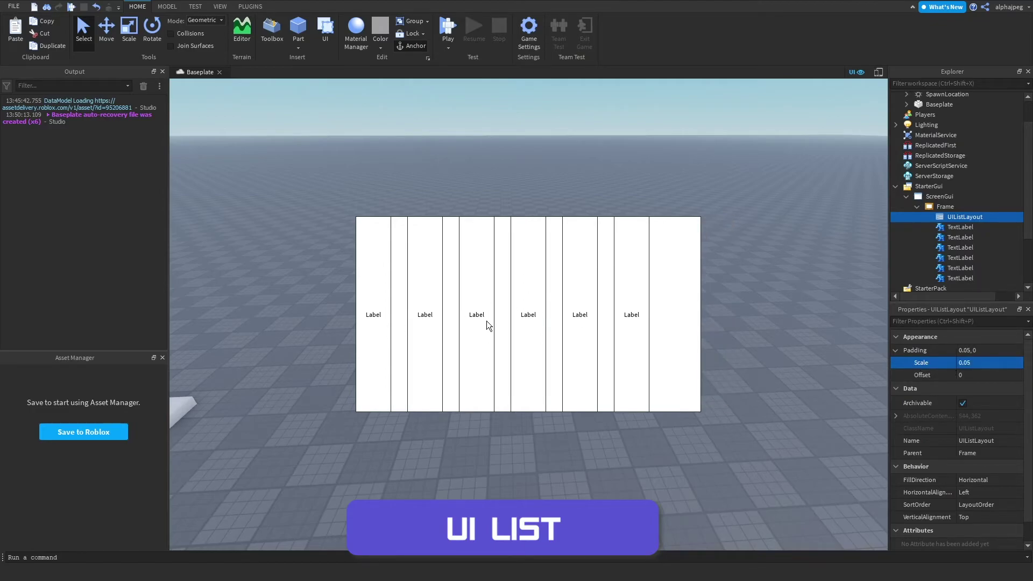
Copy one of the TextLabels, paste it into the Frame as another list item, and clear the selection
{"action": "left_click", "coordinate": [960, 248]}
{"action": "key", "text": "ctrl+c"}
{"action": "right_click", "coordinate": [945, 207]}
{"action": "left_click", "coordinate": [945, 231]}
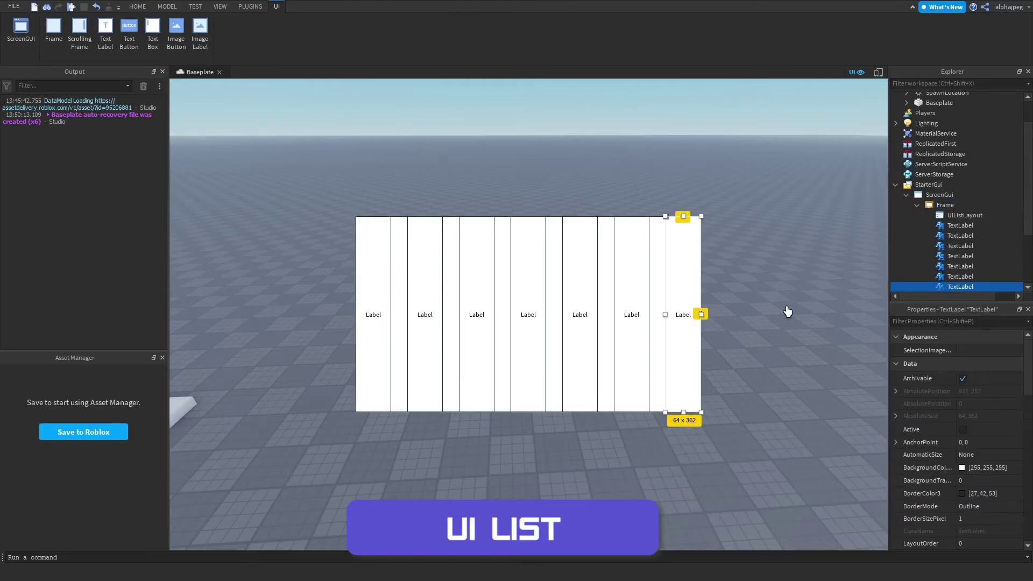
{"action": "left_click", "coordinate": [647, 315]}
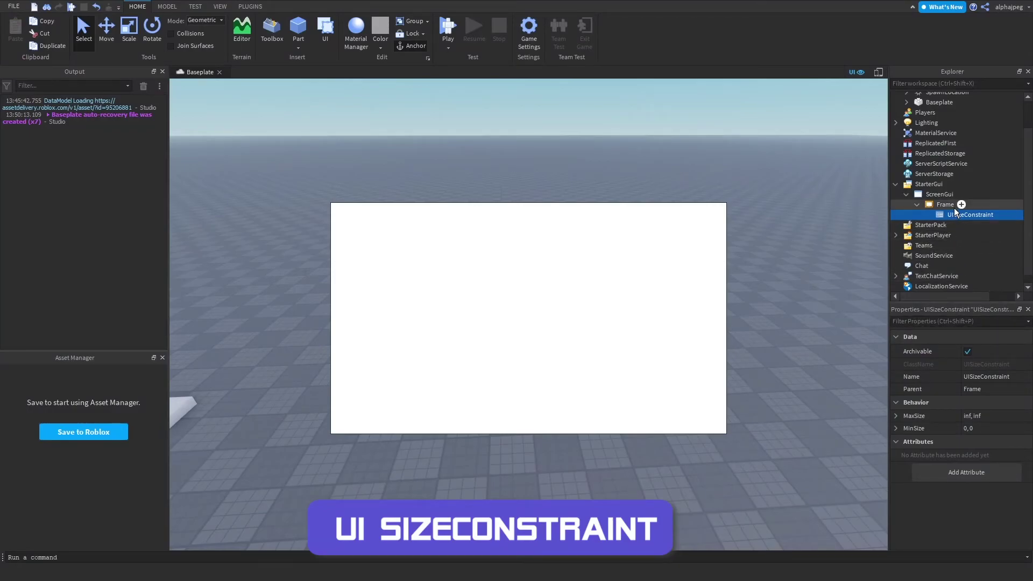
Set the MaxSize X of the Frame's UISizeConstraint to 1000
{"action": "left_click", "coordinate": [947, 205]}
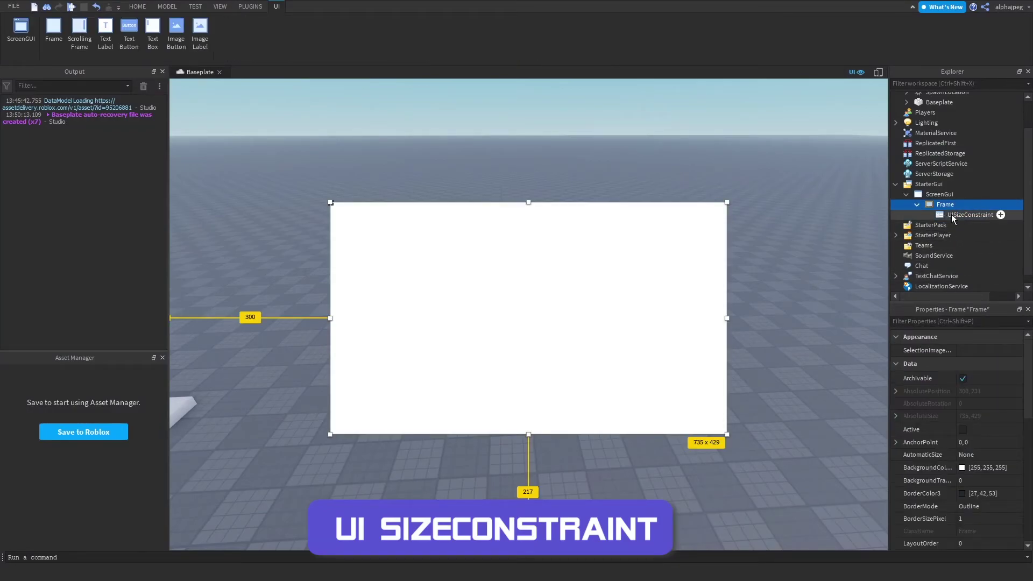
{"action": "scroll", "coordinate": [963, 462], "scroll_direction": "down", "scroll_amount": 3}
{"action": "left_click", "coordinate": [954, 215]}
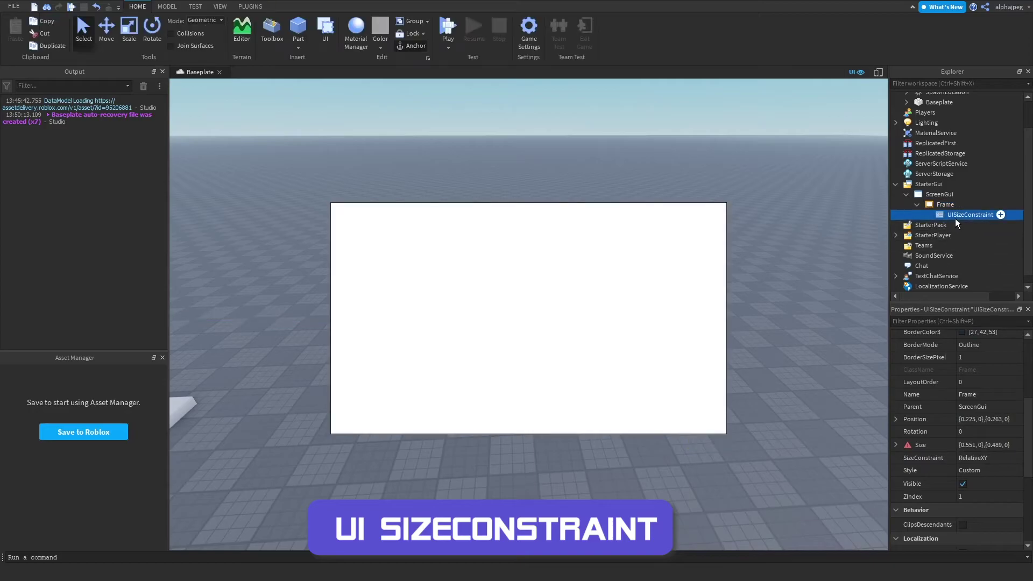
{"action": "left_click", "coordinate": [903, 416]}
{"action": "left_click", "coordinate": [895, 416]}
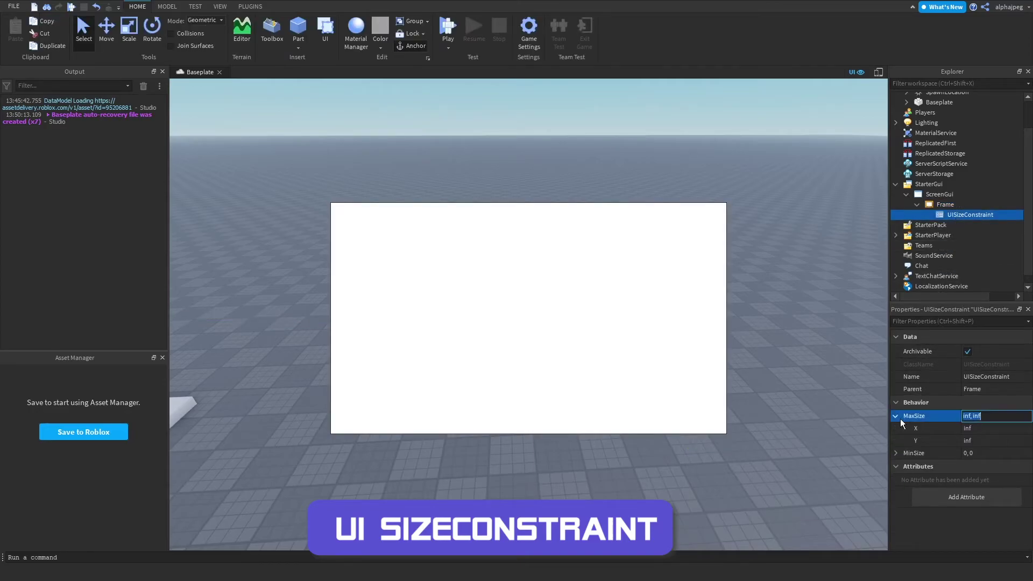
{"action": "left_click", "coordinate": [977, 431]}
{"action": "key", "text": "BackSpace"}
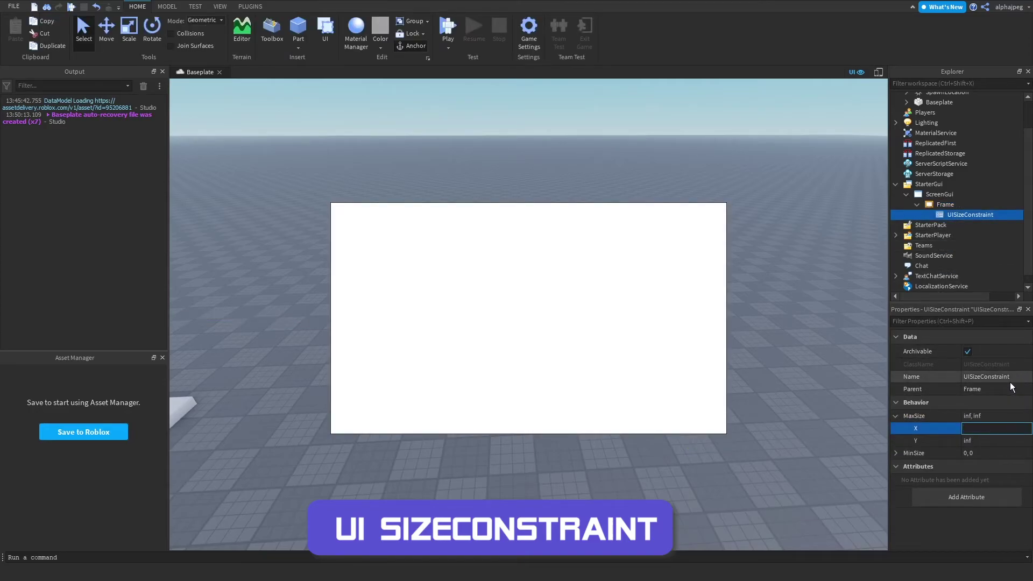
{"action": "type", "text": "800"}
{"action": "key", "text": "Return"}
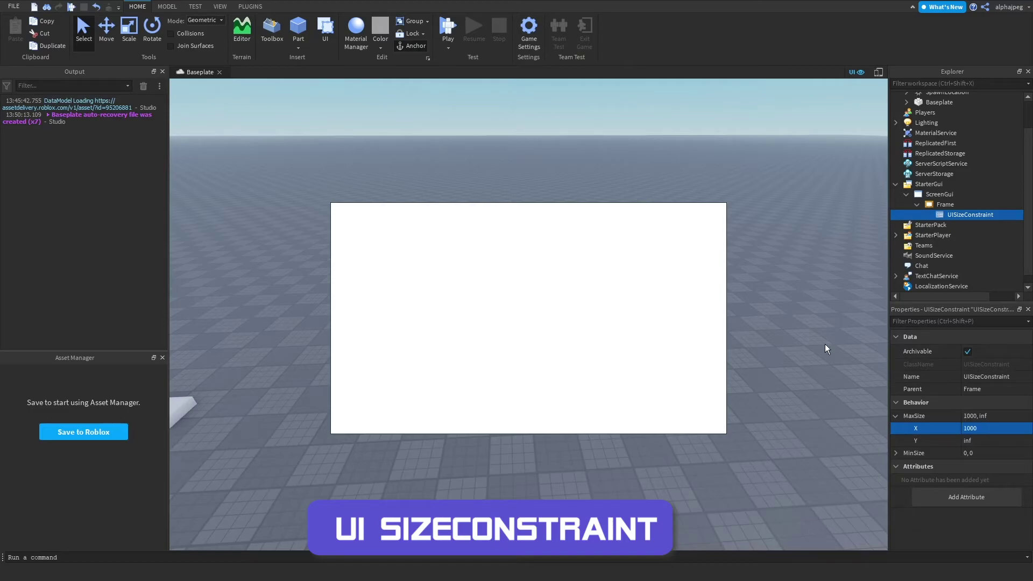
Move the Frame towards the viewport's left edge and widen it to its 1000-pixel maximum width
{"action": "left_click", "coordinate": [945, 204]}
{"action": "left_click_drag", "start_coordinate": [605, 321], "coordinate": [467, 323]}
{"action": "left_click_drag", "start_coordinate": [588, 320], "coordinate": [828, 308]}
Set the UISizeConstraint's MaxSize Y to 400 and reselect the Frame to check its height limit
{"action": "left_click", "coordinate": [961, 216]}
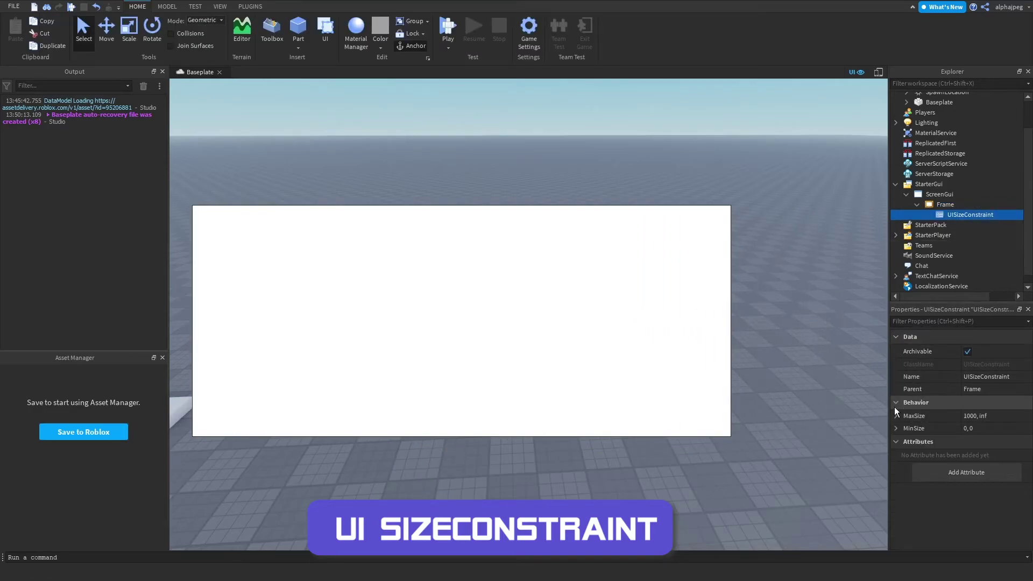
{"action": "left_click", "coordinate": [990, 415]}
{"action": "left_click", "coordinate": [990, 440]}
{"action": "type", "text": "400"}
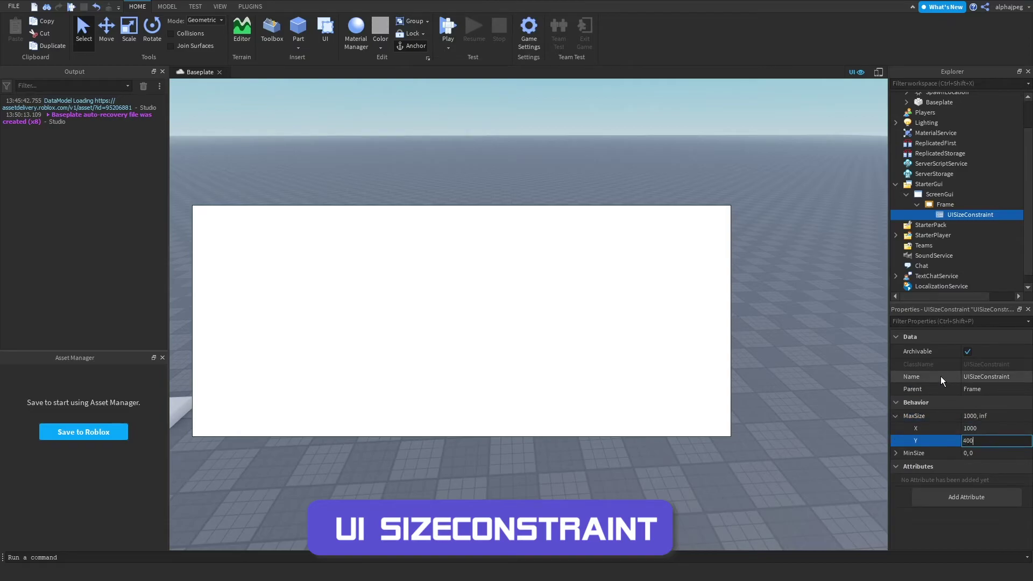
{"action": "key", "text": "Return"}
{"action": "left_click", "coordinate": [942, 204]}
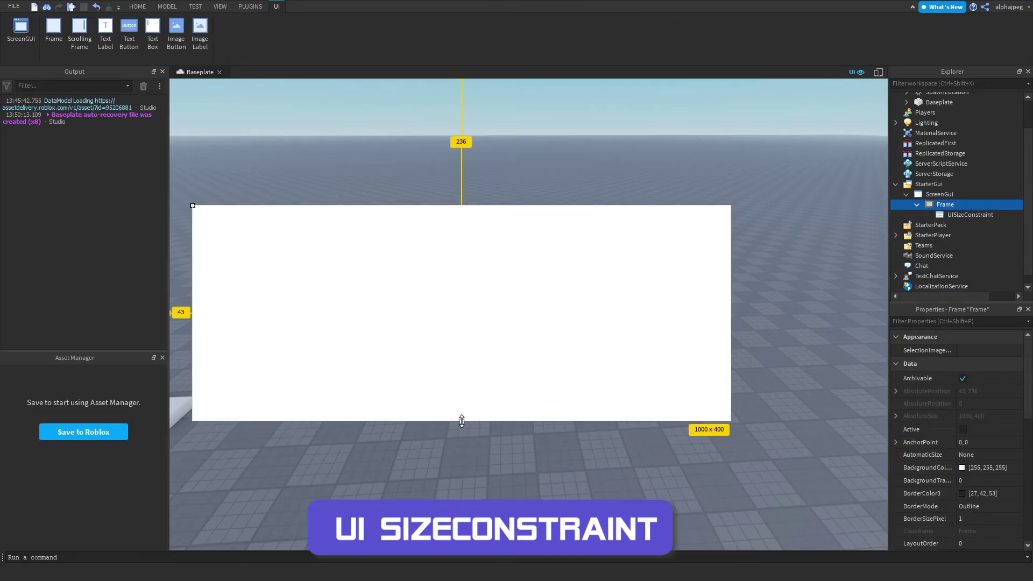
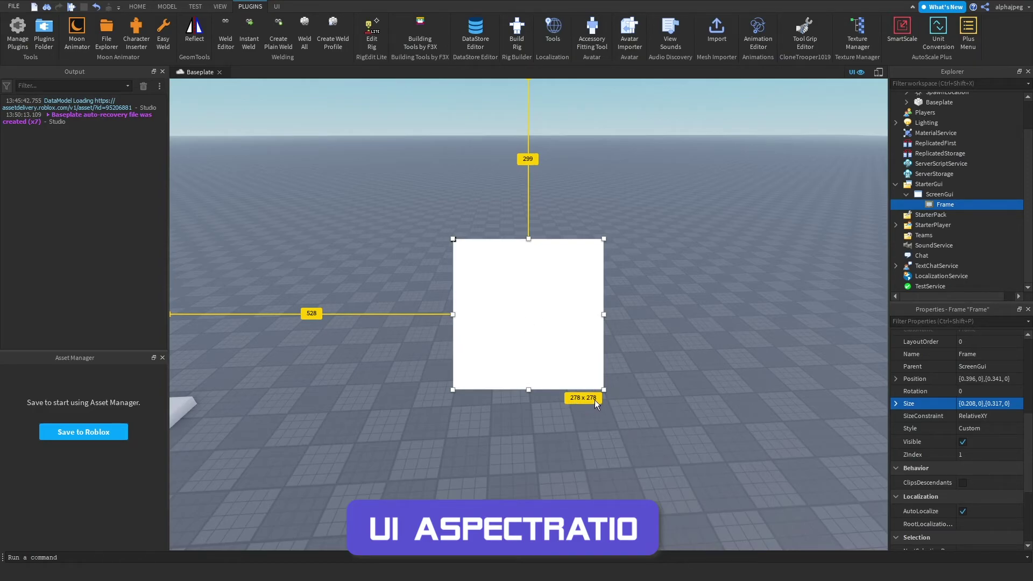
Preview the square Frame in the device emulator at HD 1080, and add a UIAspectRatioConstraint to it
{"action": "left_click", "coordinate": [878, 73]}
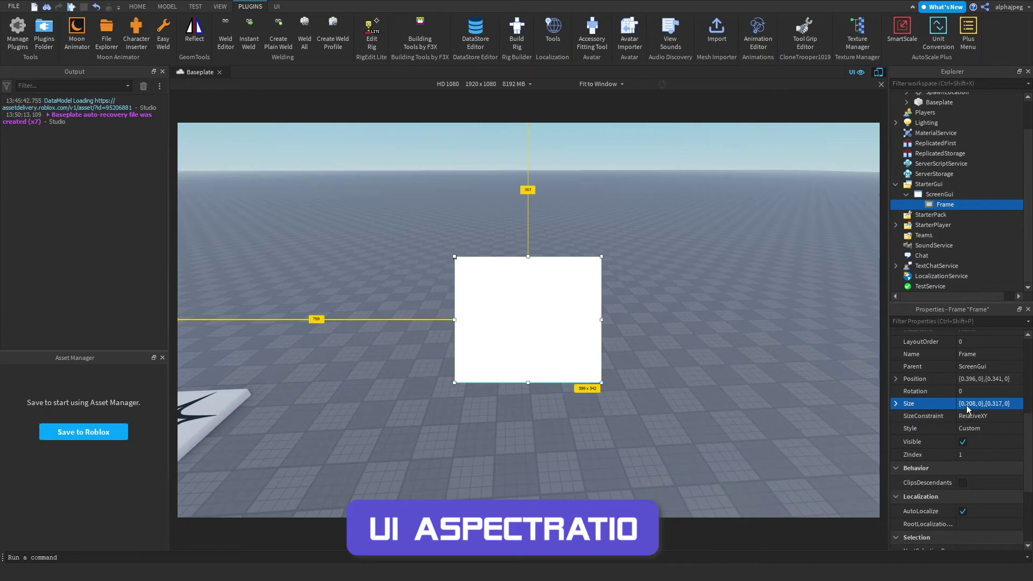
{"action": "left_click", "coordinate": [878, 75]}
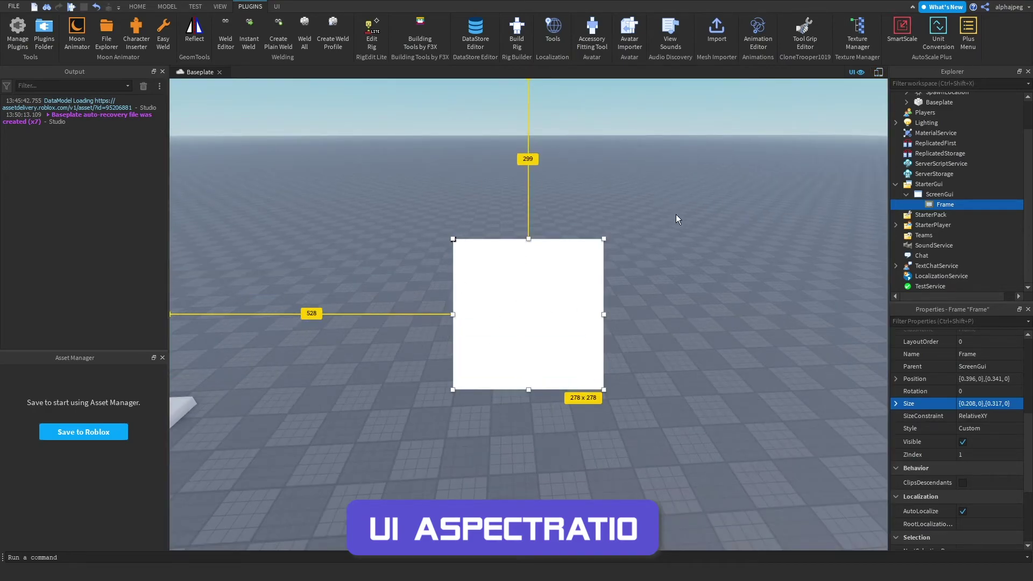
{"action": "left_click", "coordinate": [961, 205]}
{"action": "type", "text": "ui"}
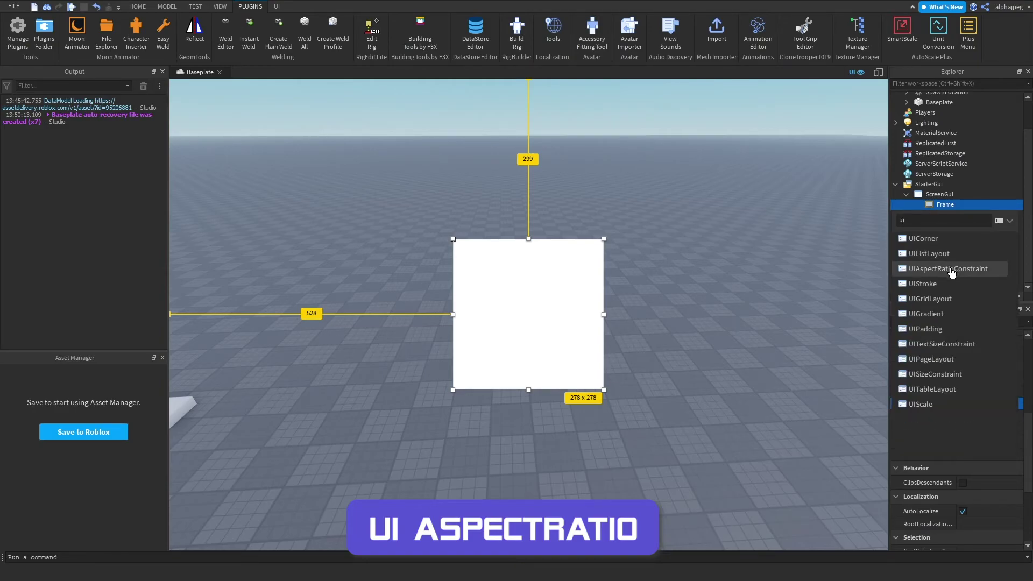
{"action": "left_click", "coordinate": [948, 268]}
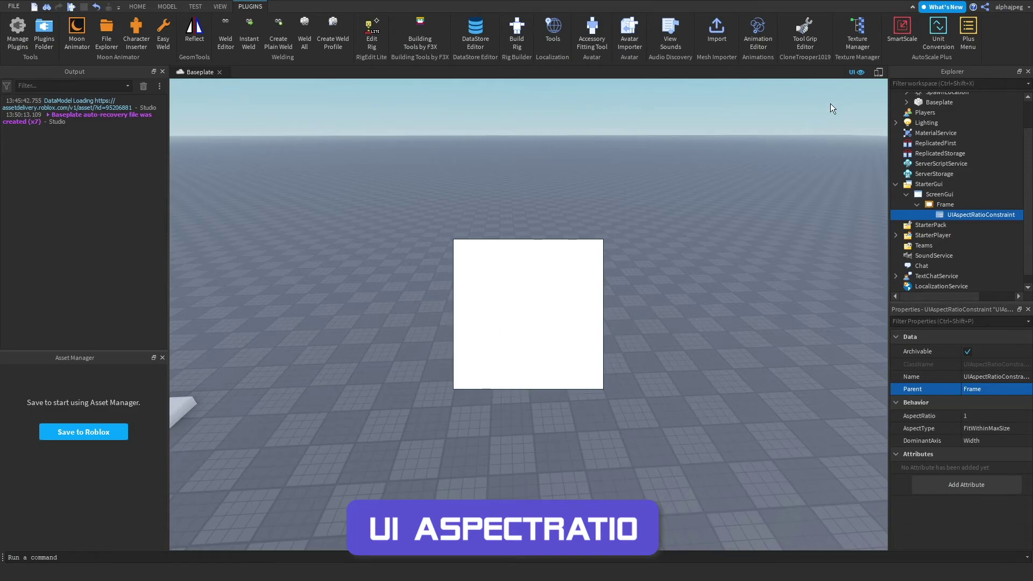
Preview the constrained Frame in the device emulator as iPad 2 and HD 1080, and close the emulator
{"action": "left_click", "coordinate": [876, 72]}
{"action": "left_click", "coordinate": [475, 86]}
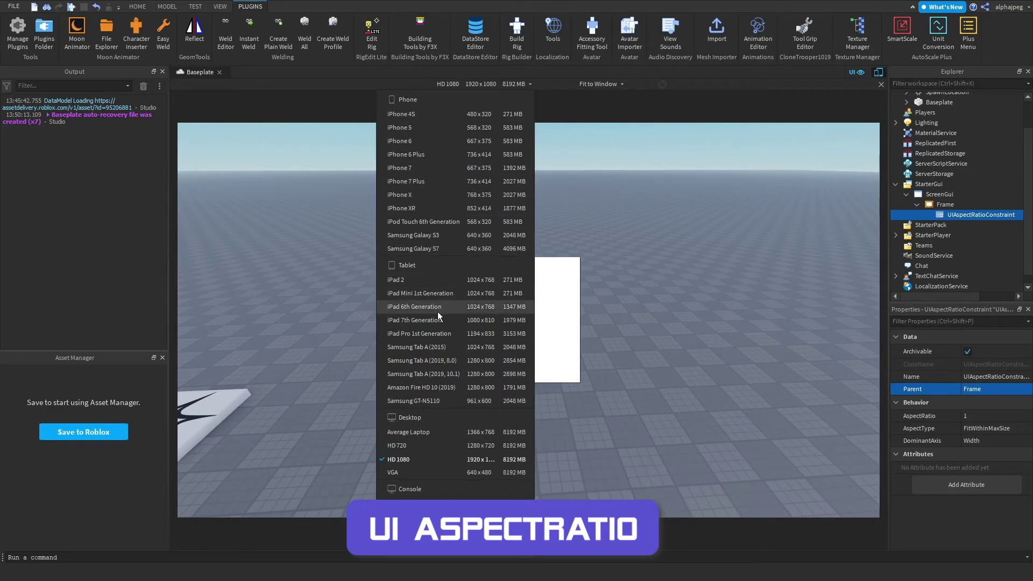
{"action": "left_click", "coordinate": [438, 279]}
{"action": "left_click", "coordinate": [484, 85]}
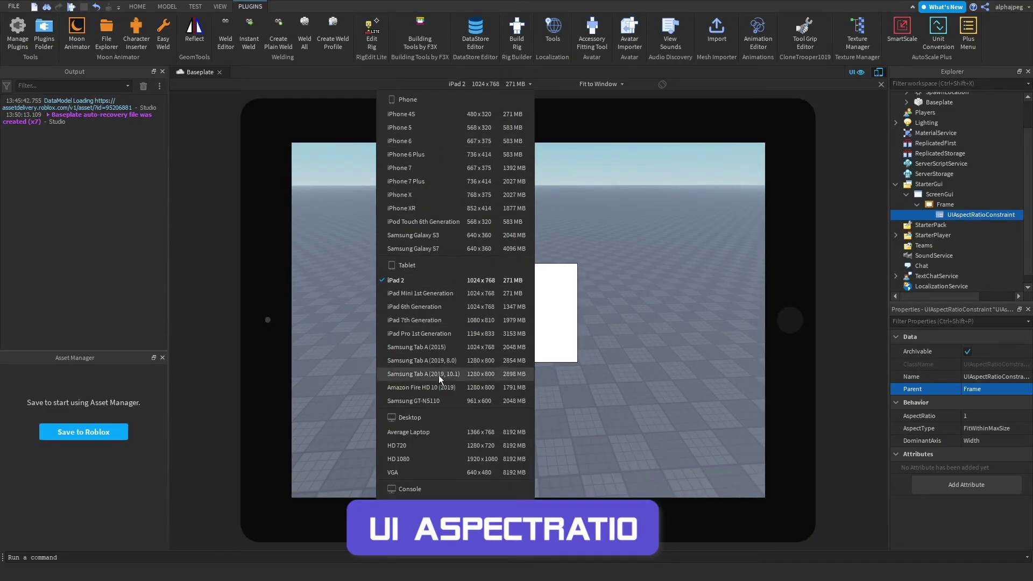
{"action": "left_click", "coordinate": [417, 457]}
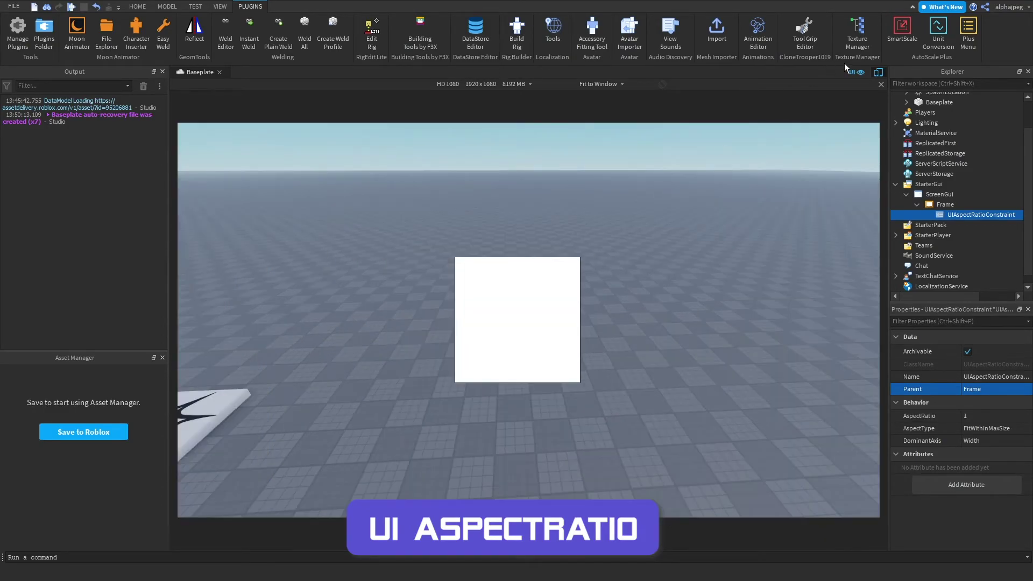
{"action": "left_click", "coordinate": [878, 73]}
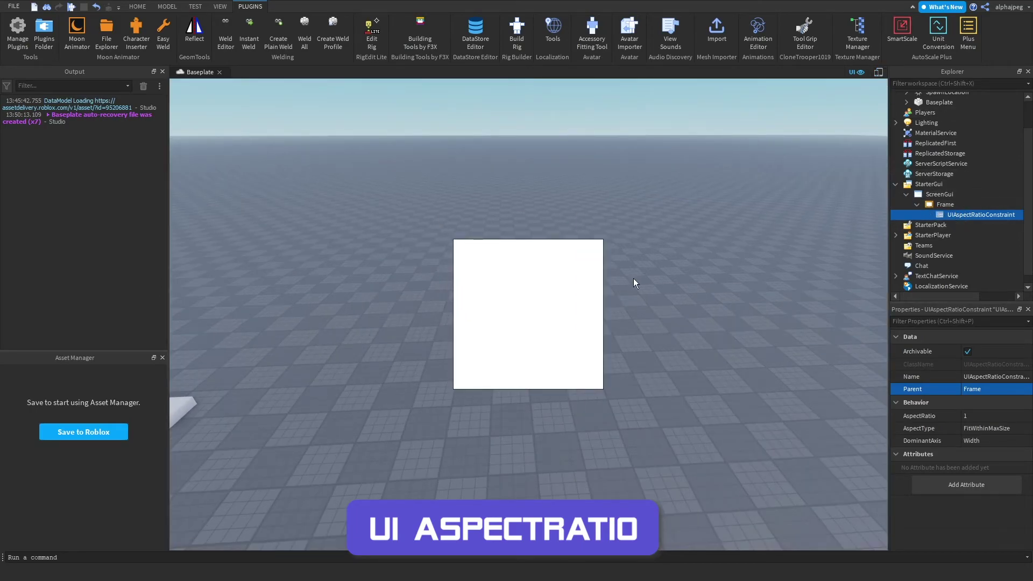
Delete the UIAspectRatioConstraint, enlarge the Frame to about 735 x 429, and place it near the middle of the viewport
{"action": "key", "text": "Delete"}
{"action": "left_click", "coordinate": [946, 204]}
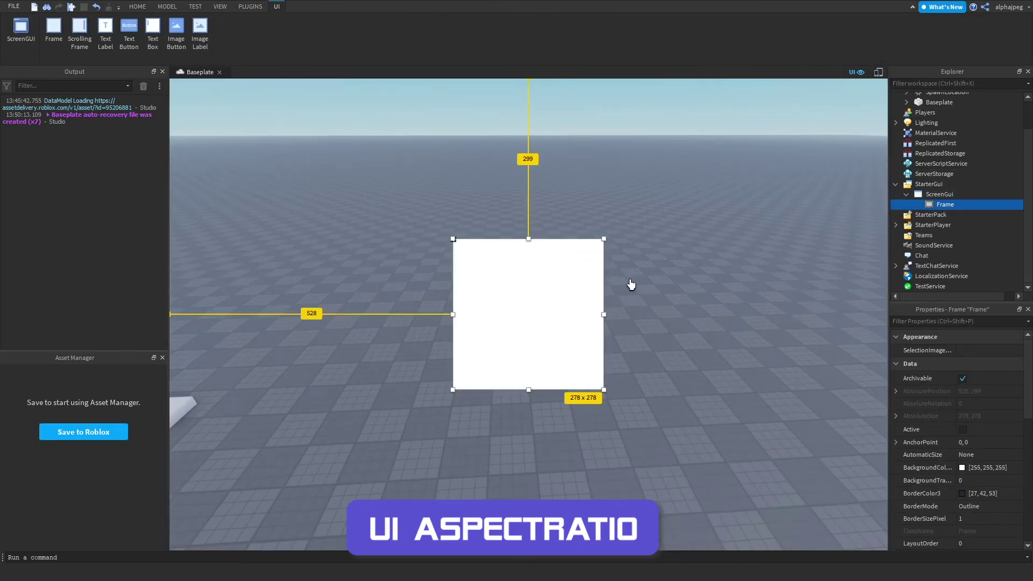
{"action": "left_click_drag", "start_coordinate": [531, 296], "coordinate": [478, 262]}
{"action": "left_click_drag", "start_coordinate": [552, 359], "coordinate": [797, 437]}
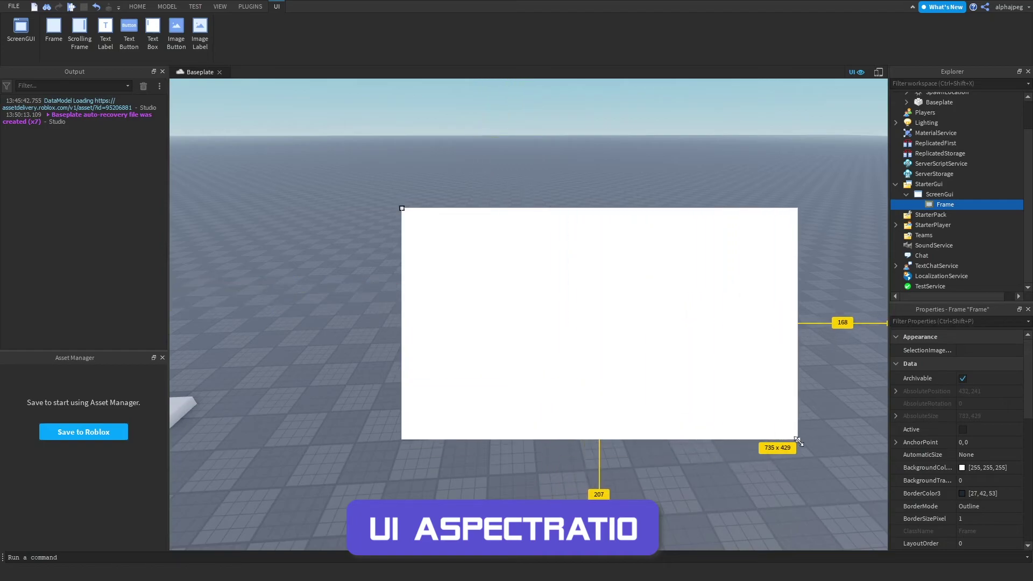
{"action": "left_click_drag", "start_coordinate": [675, 311], "coordinate": [617, 310]}
Preview the unconstrained Frame in the device emulator on iPad 2, return to HD 1080, and close the emulator
{"action": "left_click", "coordinate": [875, 73]}
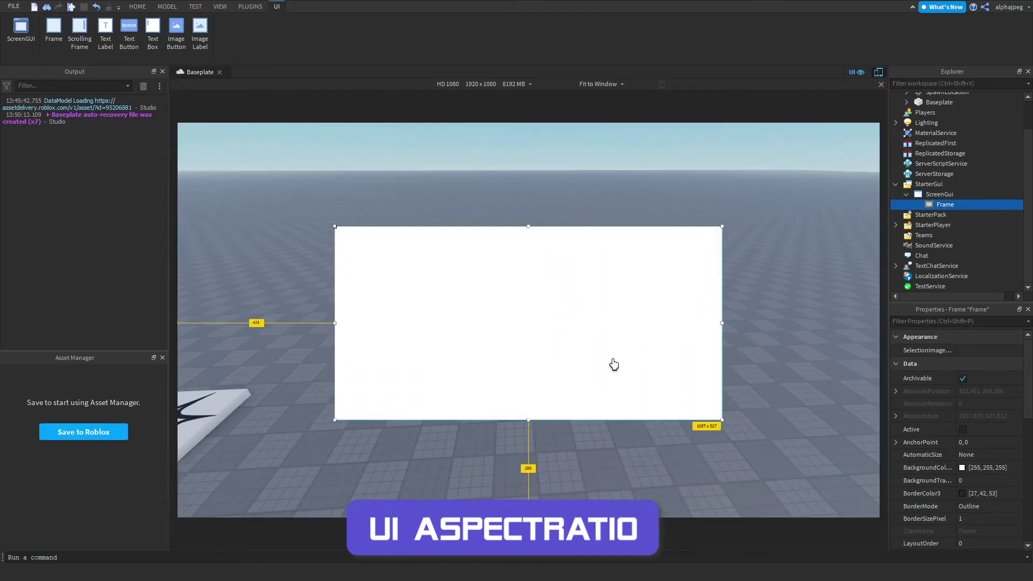
{"action": "left_click", "coordinate": [469, 84]}
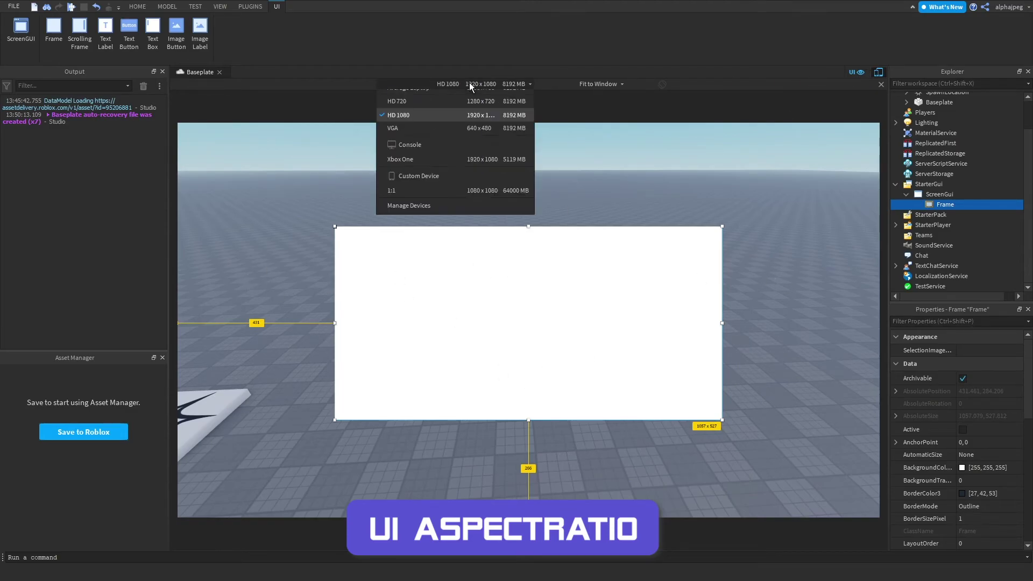
{"action": "left_click", "coordinate": [462, 280]}
{"action": "left_click", "coordinate": [473, 84]}
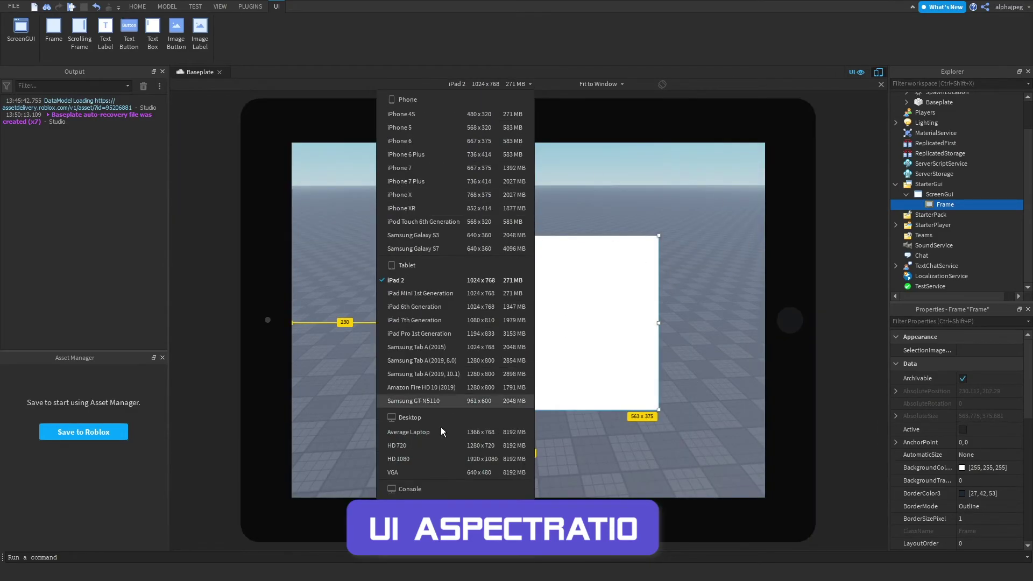
{"action": "left_click", "coordinate": [427, 460]}
{"action": "left_click", "coordinate": [876, 74]}
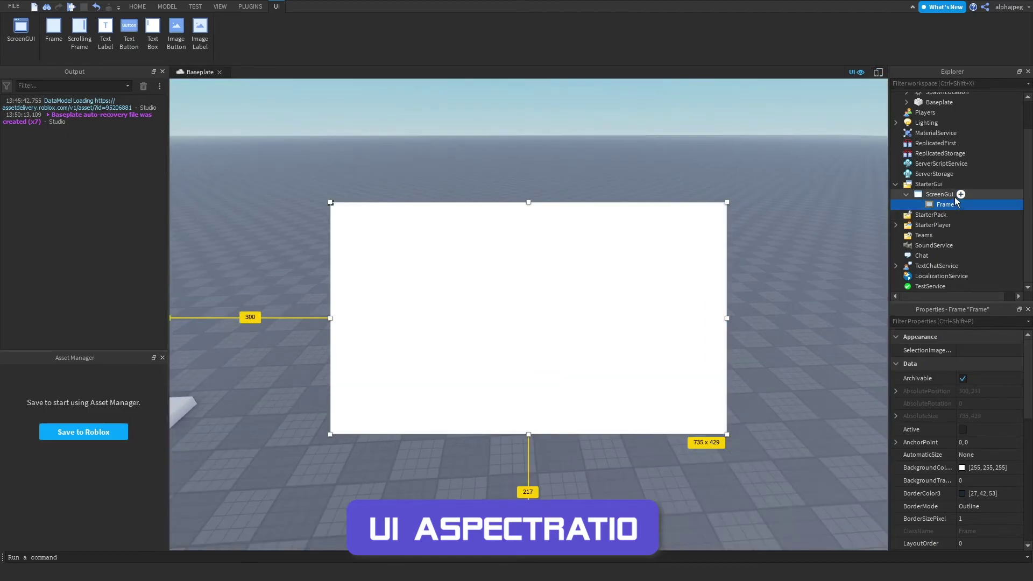
Add a UIAspectRatioConstraint to the enlarged Frame, look through the Frame's properties, and select the constraint
{"action": "left_click", "coordinate": [1016, 205]}
{"action": "type", "text": "ui"}
{"action": "left_click", "coordinate": [945, 269]}
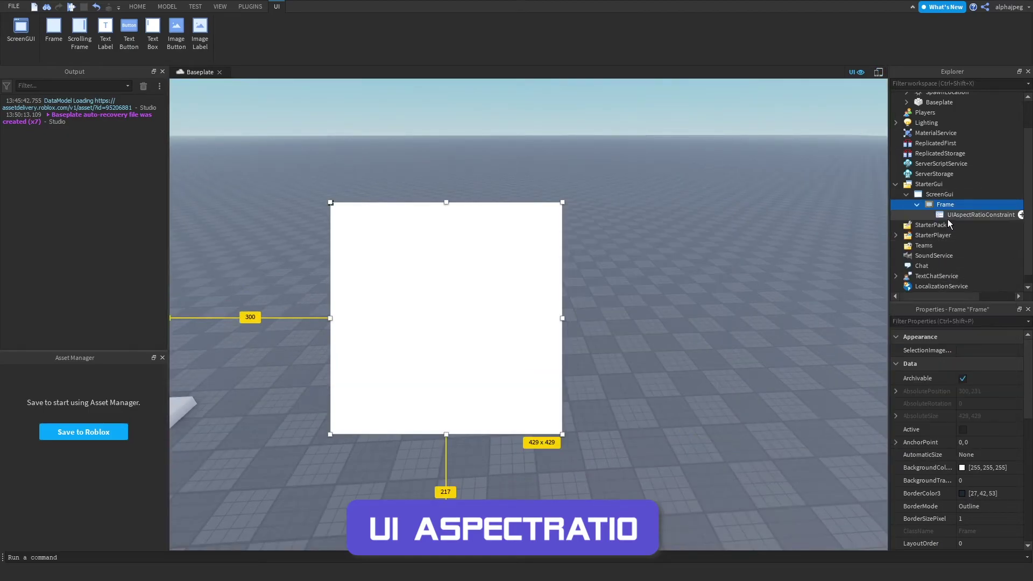
{"action": "left_click", "coordinate": [936, 206]}
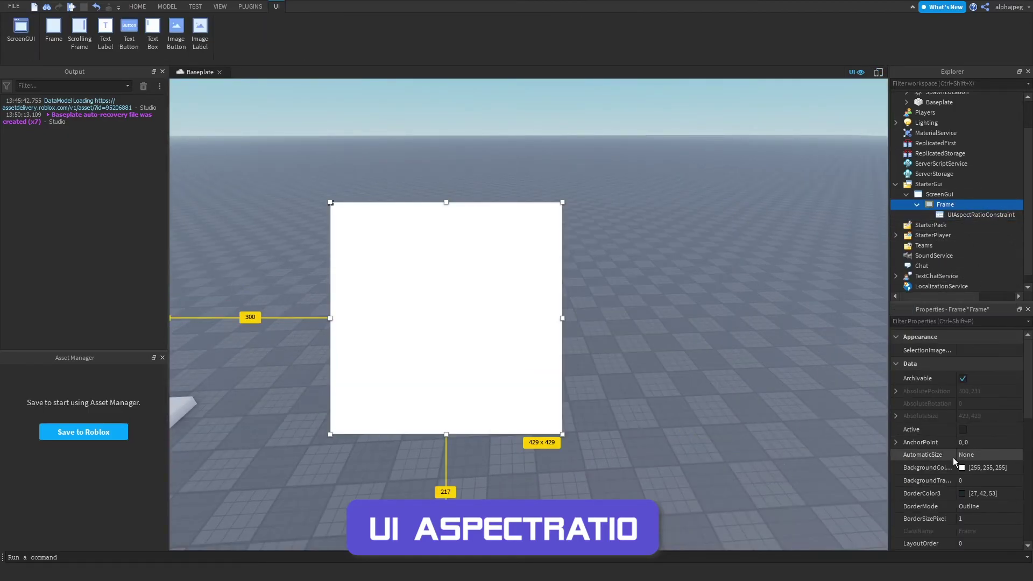
{"action": "scroll", "coordinate": [953, 458], "scroll_direction": "down", "scroll_amount": 3}
{"action": "left_click", "coordinate": [953, 215]}
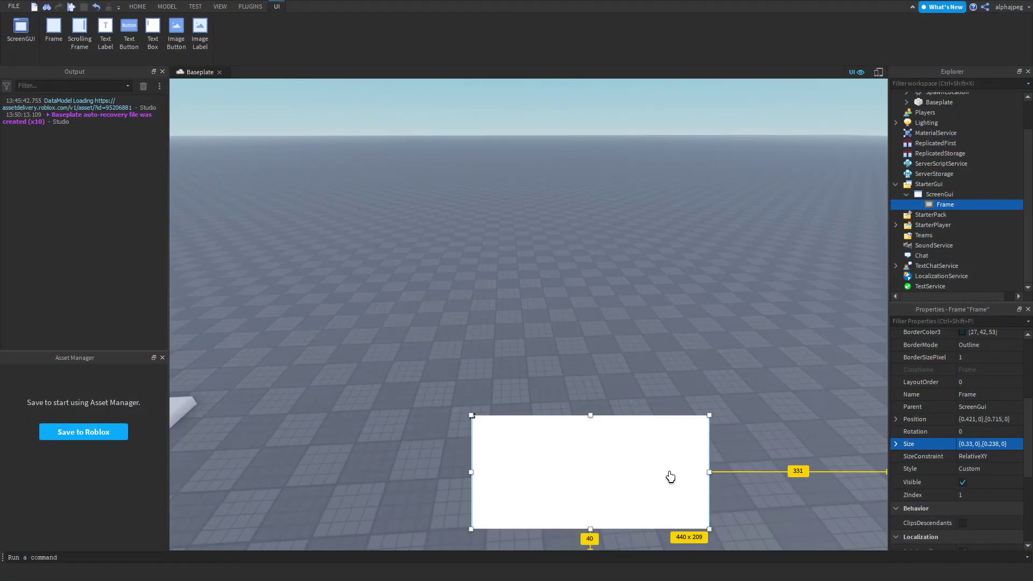
Move the Frame up from the lower part of the viewport to a Position of about 0.359, 0.444 in scale
{"action": "left_click_drag", "start_coordinate": [604, 484], "coordinate": [520, 317]}
{"action": "left_click_drag", "start_coordinate": [606, 348], "coordinate": [539, 347]}
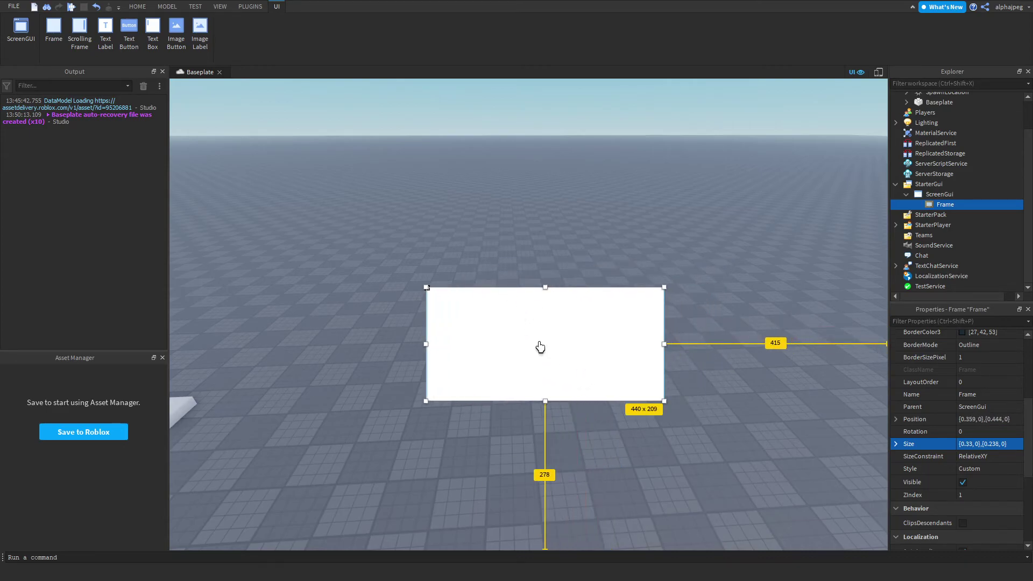
{"action": "left_click", "coordinate": [430, 298]}
Set the Frame's AnchorPoint to 0.5, 0.5, moving the Frame back toward the middle of the viewport between the X and Y changes
{"action": "left_click", "coordinate": [945, 204]}
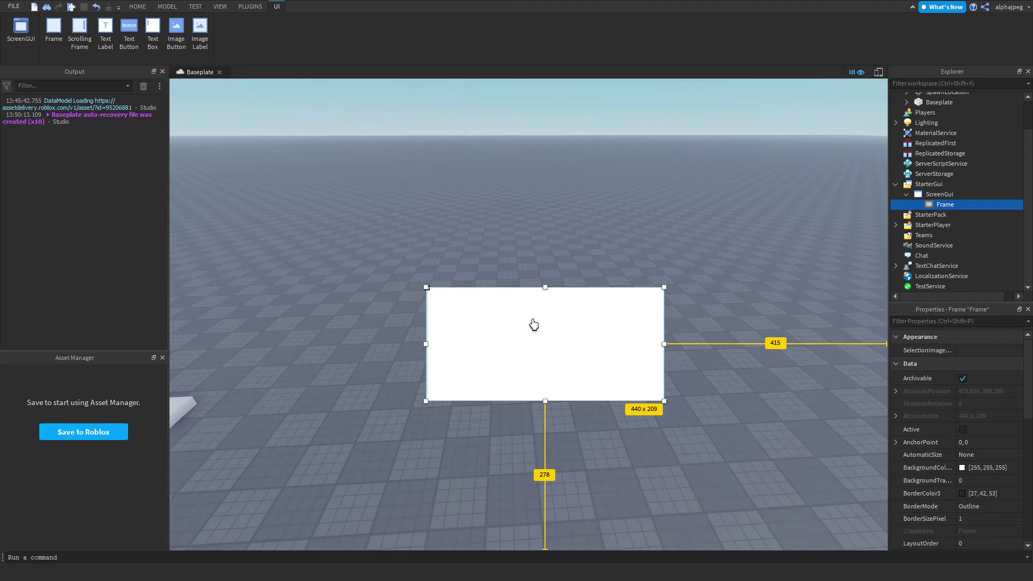
{"action": "left_click", "coordinate": [895, 442]}
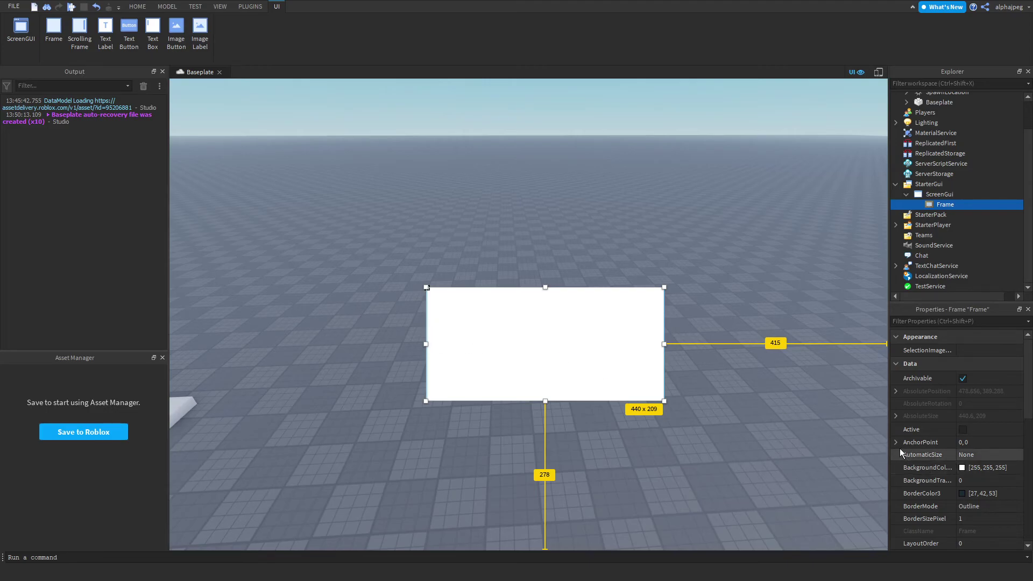
{"action": "left_click", "coordinate": [989, 456]}
{"action": "type", "text": ".5"}
{"action": "key", "text": "Return"}
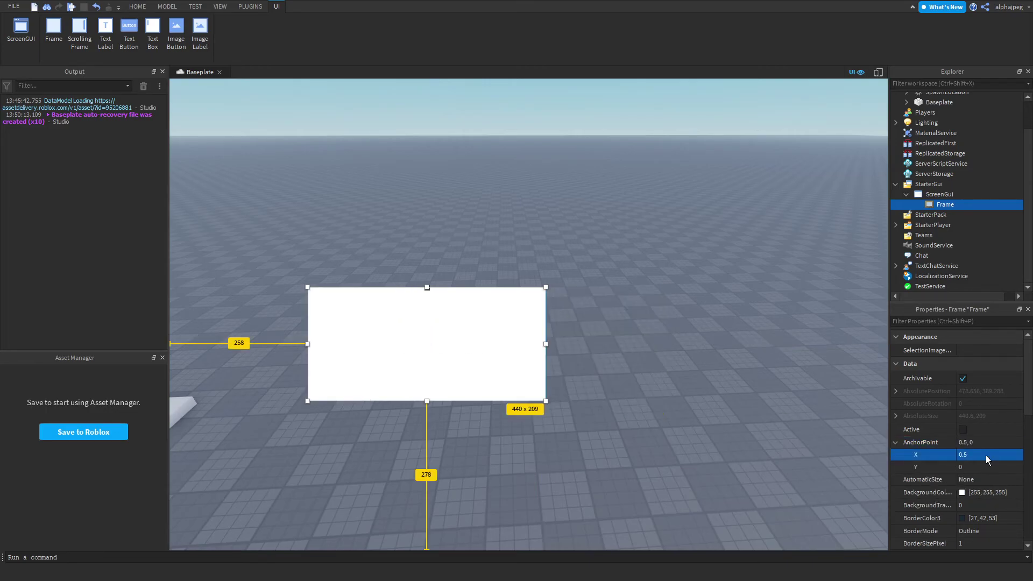
{"action": "left_click_drag", "start_coordinate": [428, 308], "coordinate": [548, 317]}
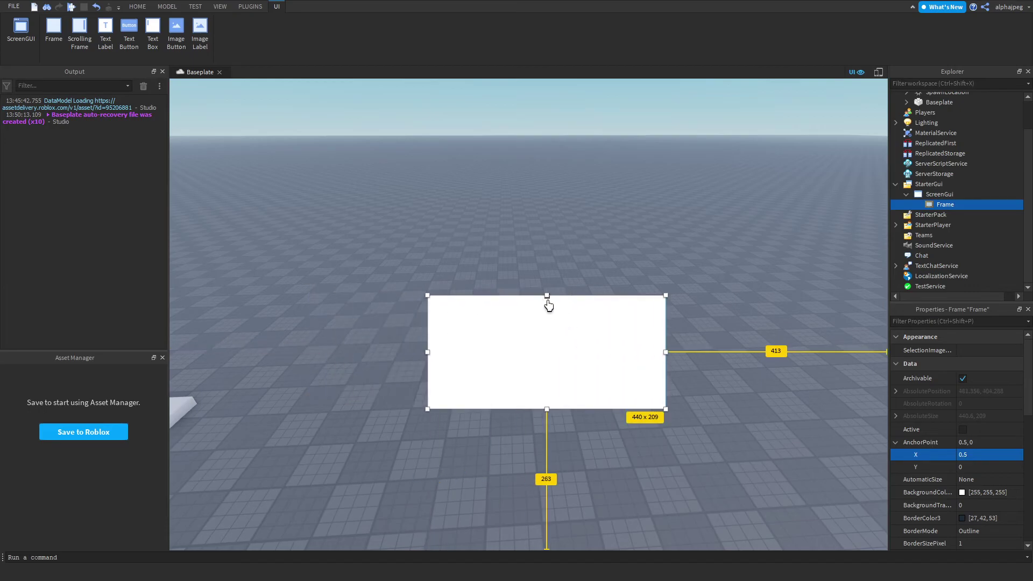
{"action": "left_click", "coordinate": [1003, 468]}
{"action": "type", "text": ".5"}
{"action": "key", "text": "Return"}
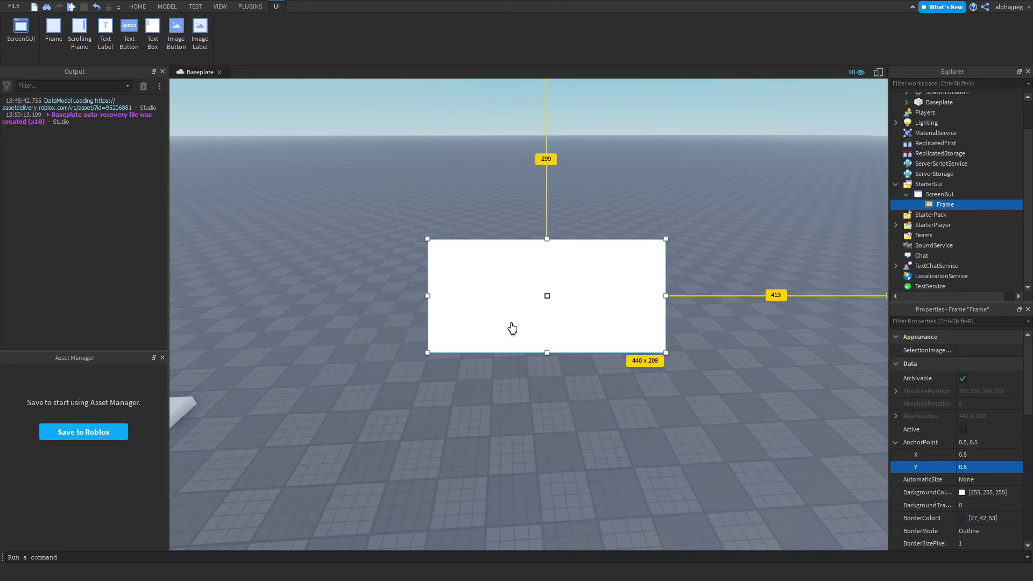
Move the Frame onto the viewport's centre guides and set its Position to {0.5, 0},{0.5, 0}
{"action": "left_click_drag", "start_coordinate": [588, 305], "coordinate": [544, 300]}
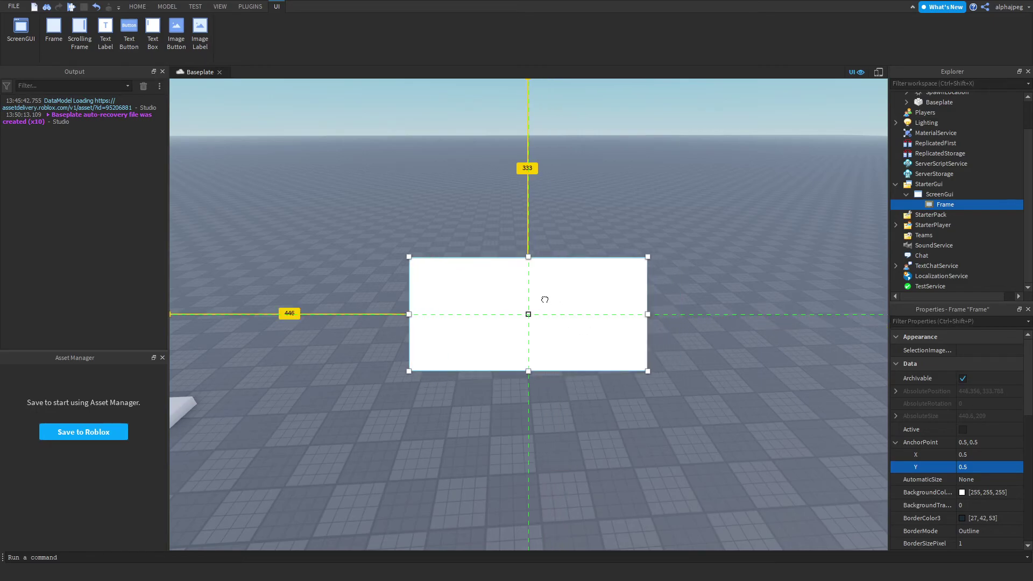
{"action": "scroll", "coordinate": [913, 477], "scroll_direction": "down", "scroll_amount": 3}
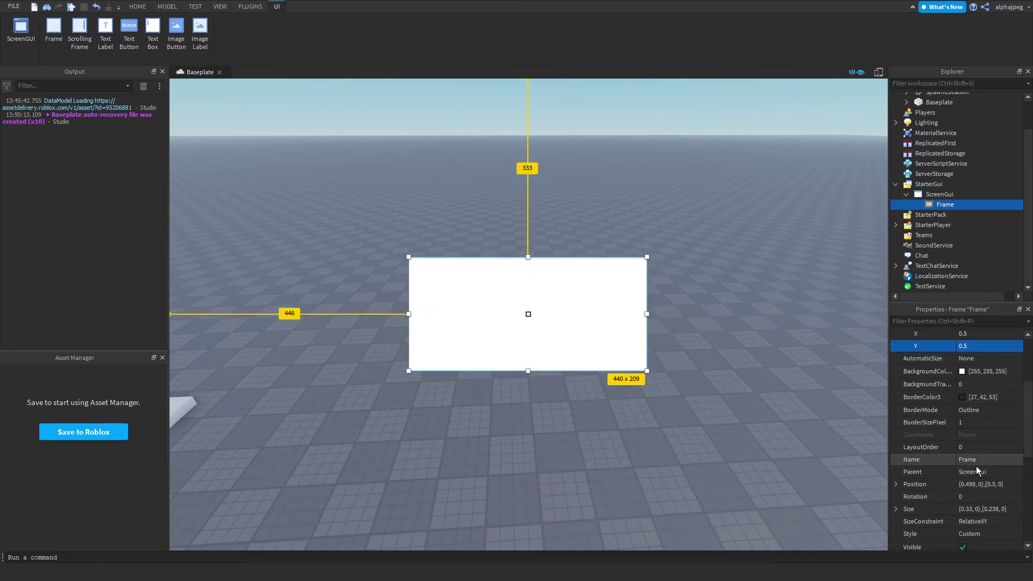
{"action": "left_click", "coordinate": [984, 484]}
{"action": "key", "text": "BackSpace"}
{"action": "key", "text": "BackSpace"}
{"action": "key", "text": "BackSpace"}
{"action": "type", "text": "5"}
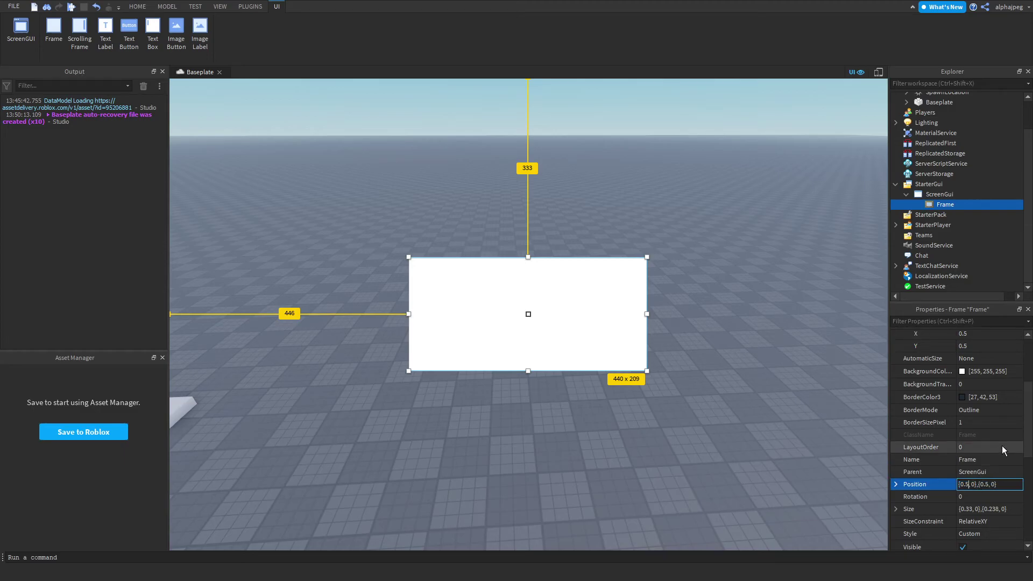
{"action": "key", "text": "Return"}
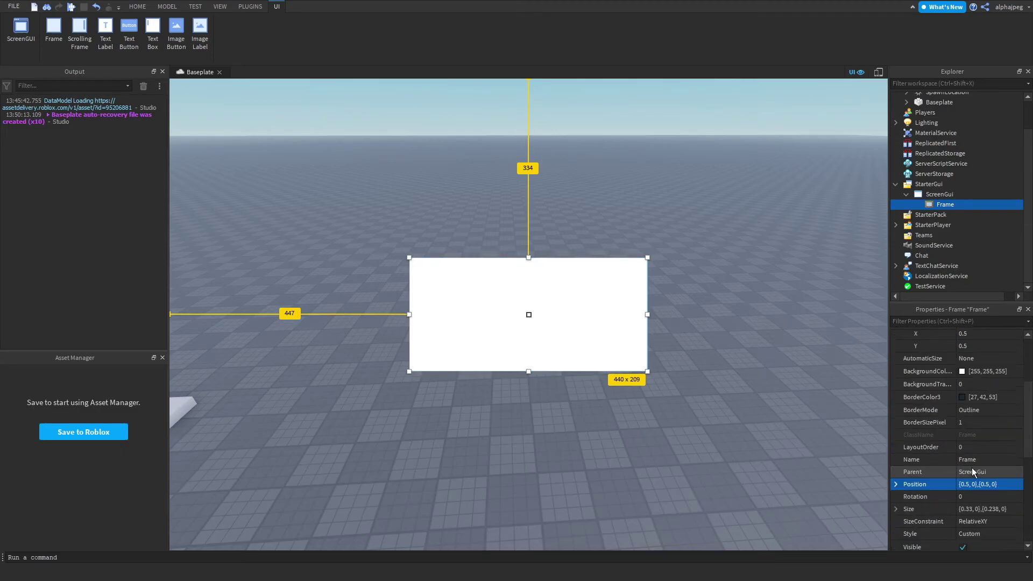
Try an AnchorPoint X of 0 on the centred Frame, and set it back to 0.5
{"action": "left_click", "coordinate": [978, 374]}
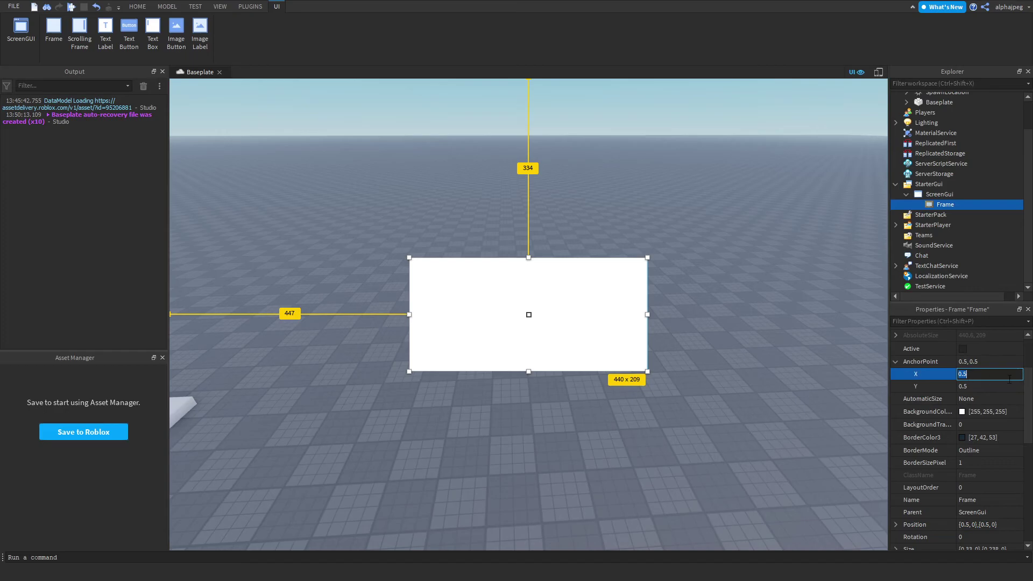
{"action": "type", "text": "0"}
{"action": "key", "text": "Return"}
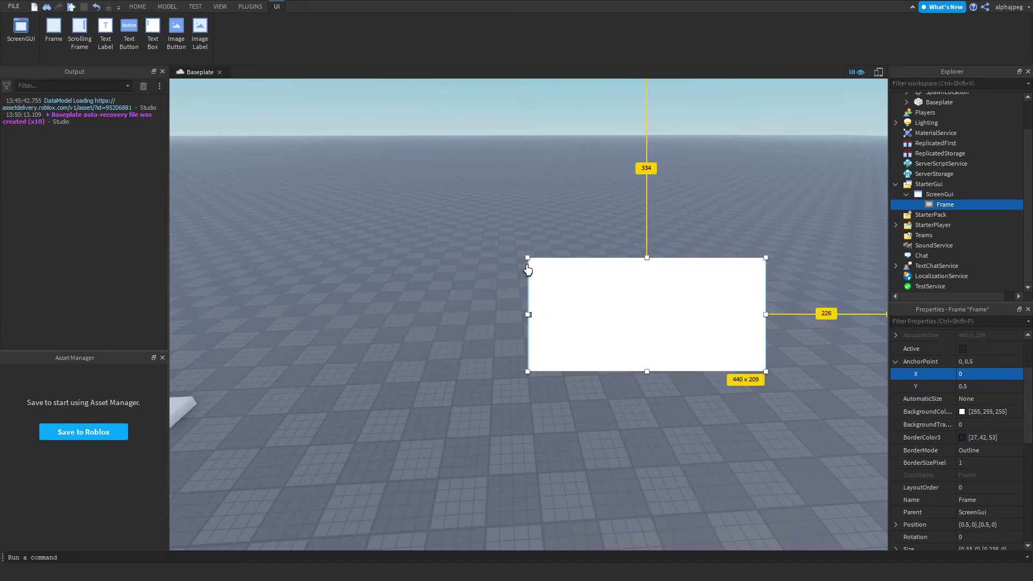
{"action": "left_click", "coordinate": [987, 373]}
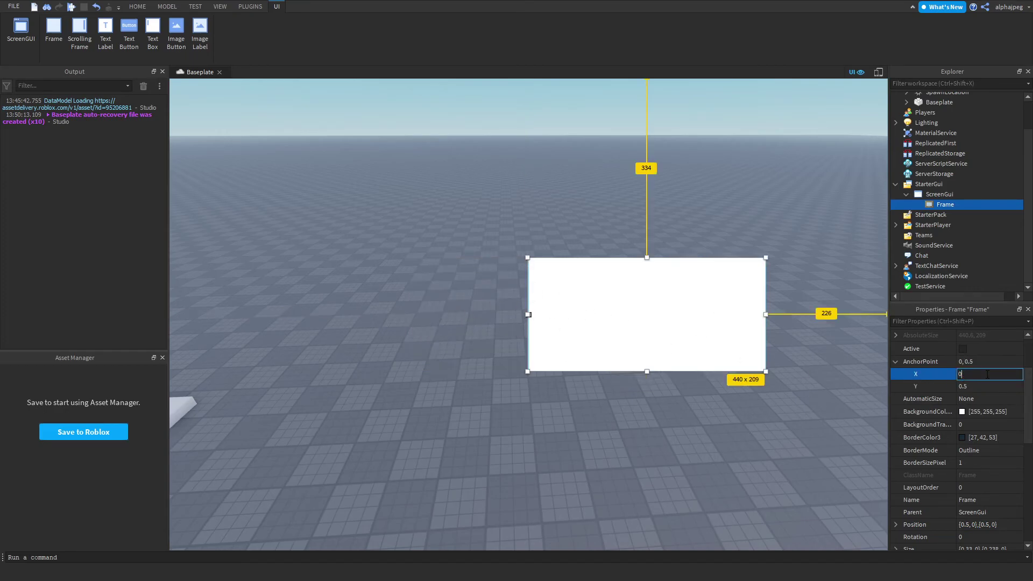
{"action": "type", "text": ".5"}
{"action": "key", "text": "Return"}
Set the Frame's Size to {0.8, 0},{0.5, 0}
{"action": "scroll", "coordinate": [989, 455], "scroll_direction": "down", "scroll_amount": 3}
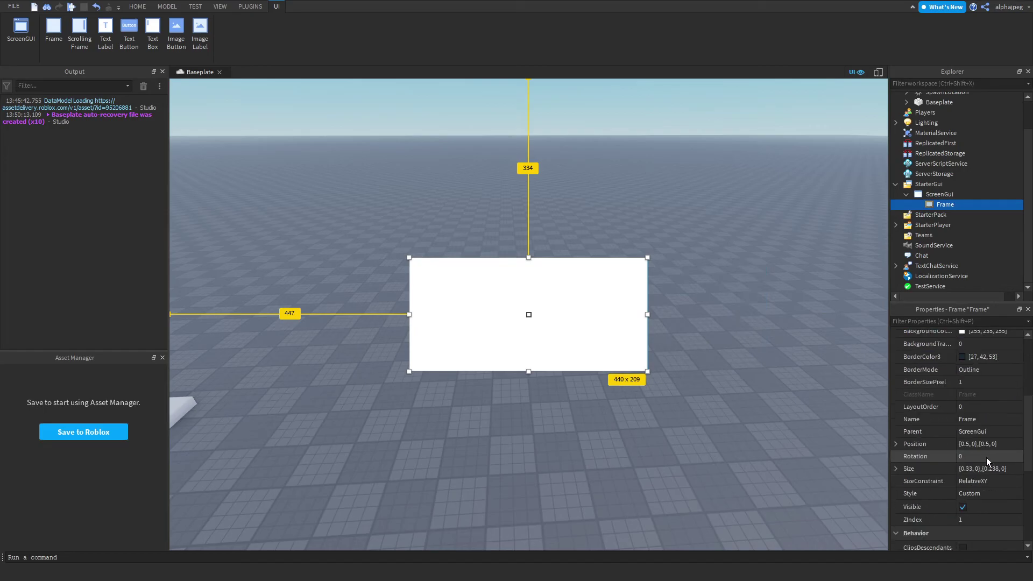
{"action": "left_click", "coordinate": [974, 441]}
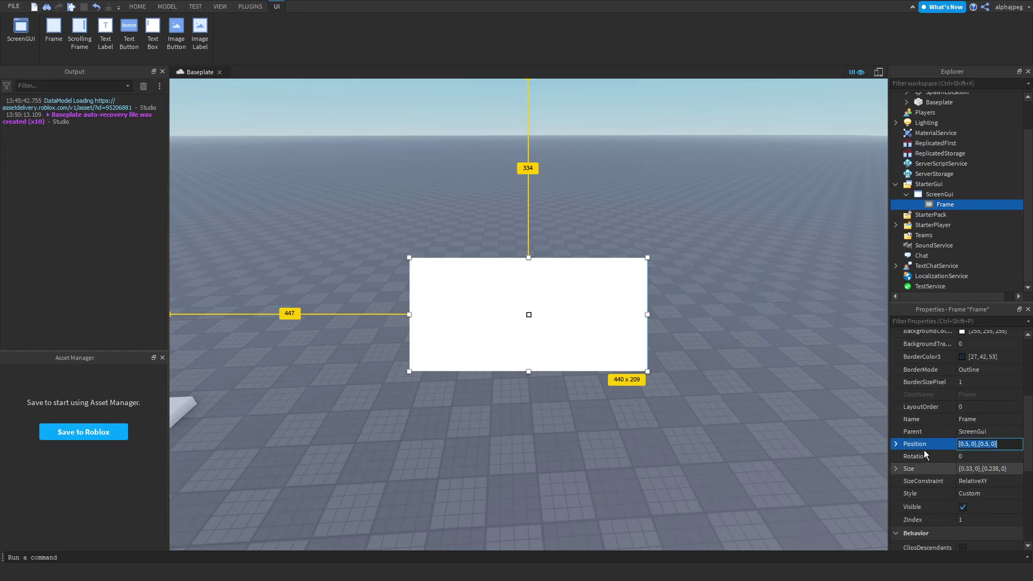
{"action": "left_click", "coordinate": [978, 469]}
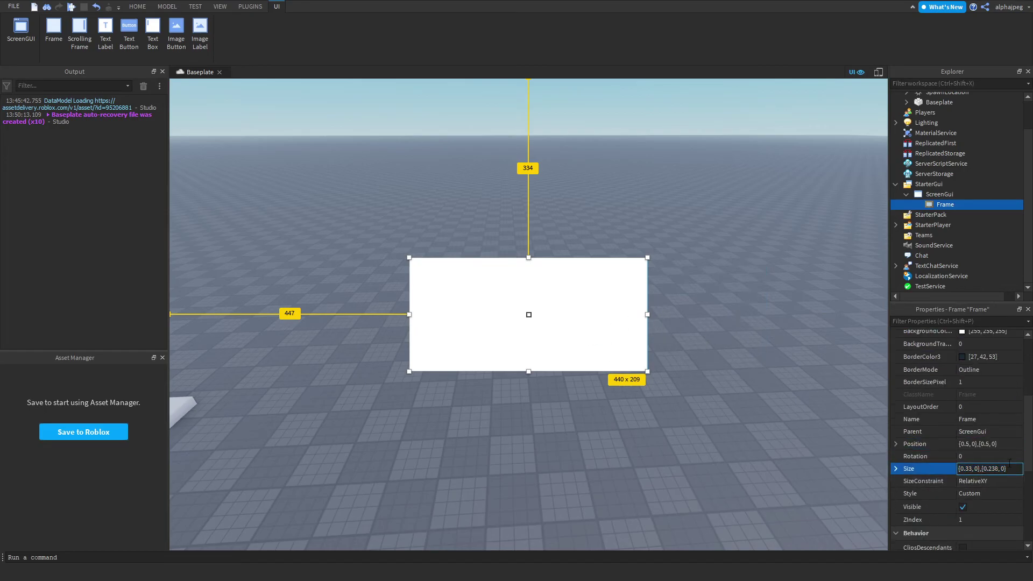
{"action": "key", "text": "Return"}
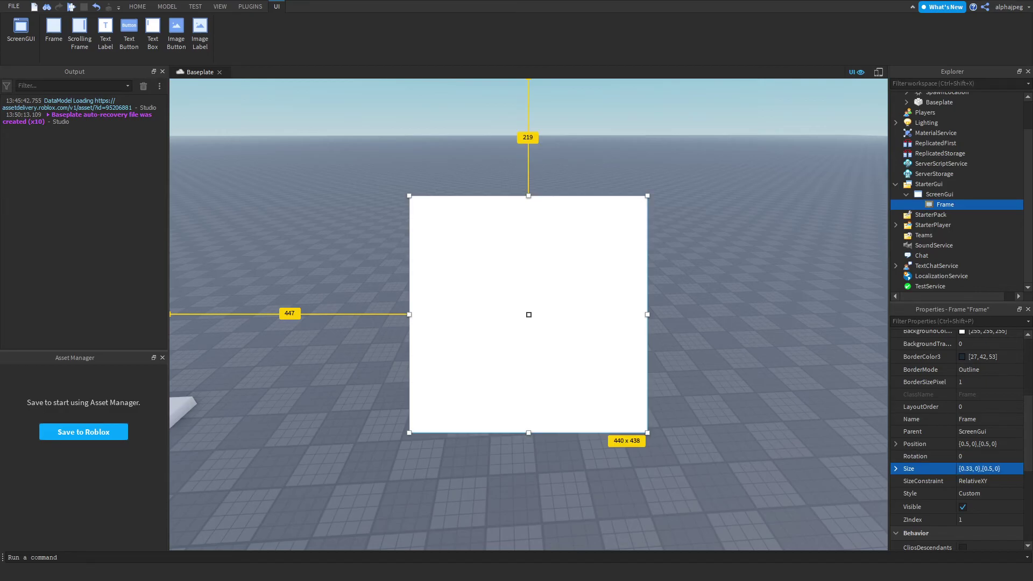
{"action": "double_click", "coordinate": [964, 469]}
{"action": "type", "text": "0.8"}
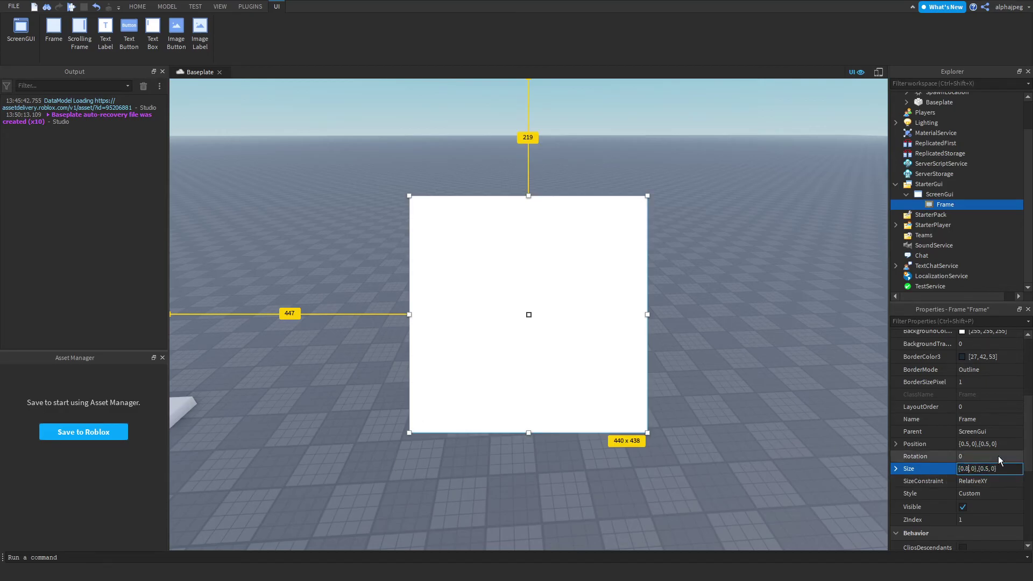
{"action": "key", "text": "Return"}
Preview the widened Frame in the device emulator on HD 720, return to HD 1080, and close the emulator
{"action": "left_click", "coordinate": [878, 71]}
{"action": "left_click", "coordinate": [449, 84]}
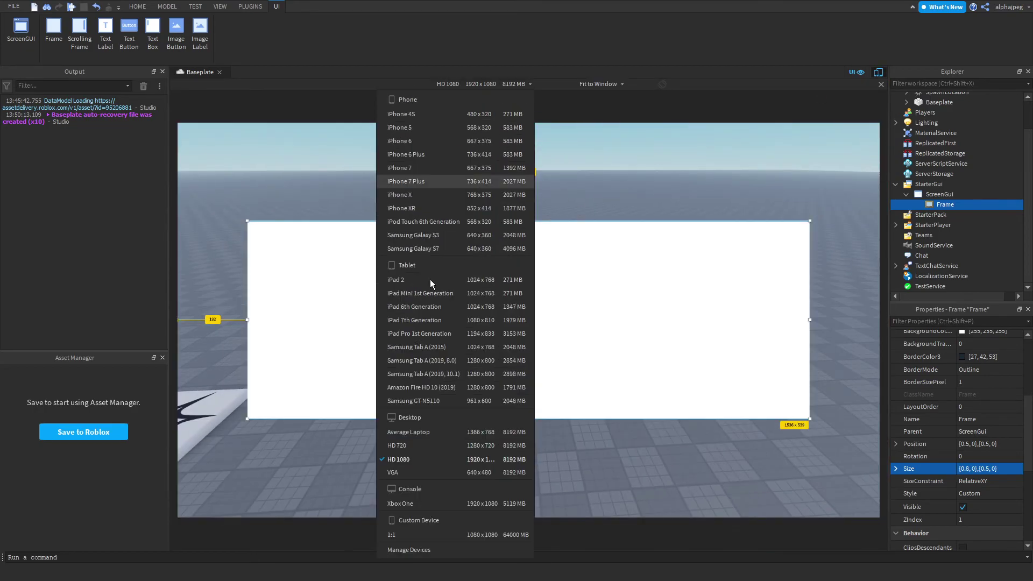
{"action": "left_click", "coordinate": [416, 458]}
{"action": "left_click", "coordinate": [480, 84]}
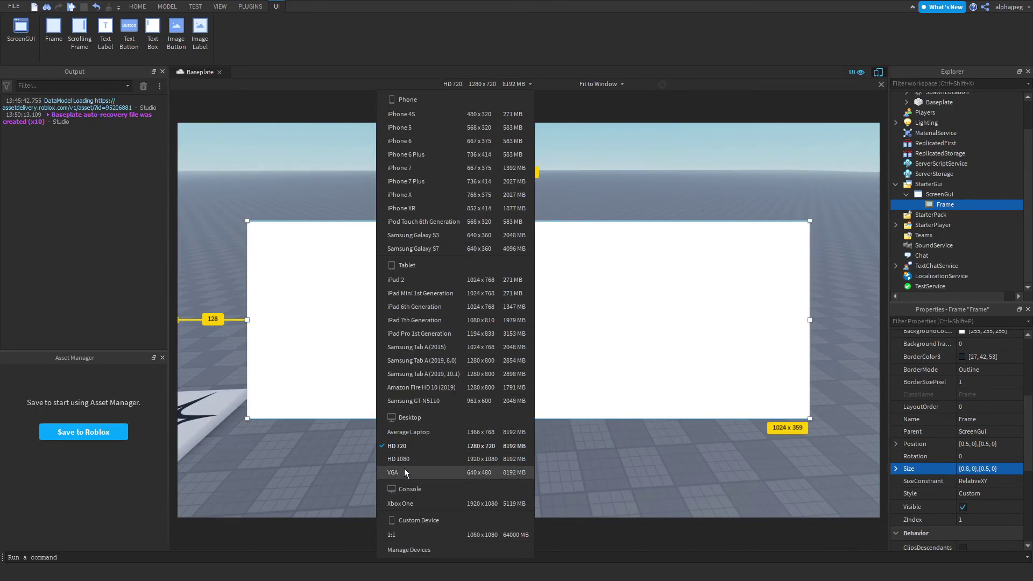
{"action": "left_click", "coordinate": [406, 459]}
{"action": "left_click", "coordinate": [878, 71]}
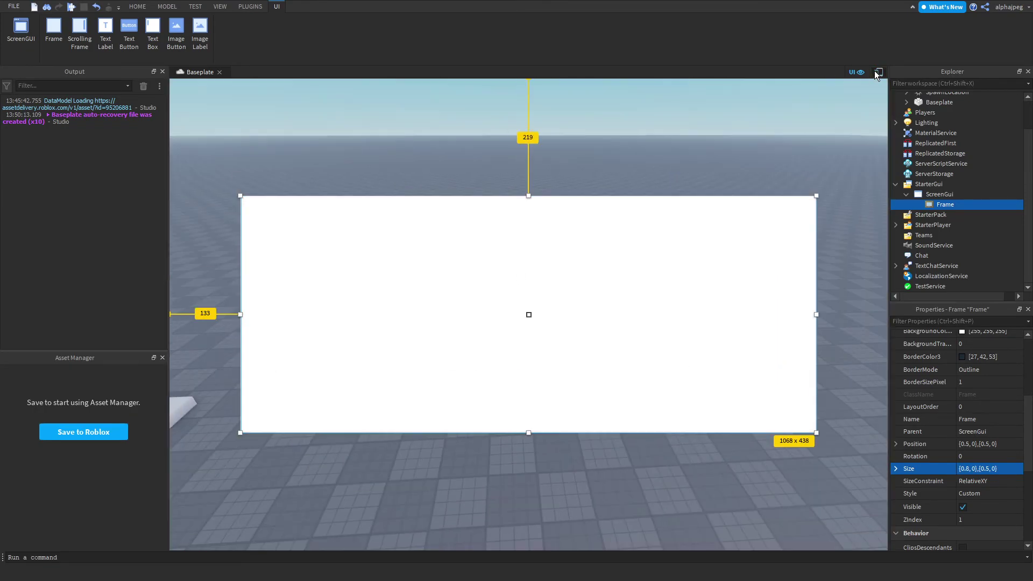
Undo the last two Size changes of the Frame and briefly check it in the device emulator
{"action": "key", "text": "ctrl+z"}
{"action": "key", "text": "ctrl+z"}
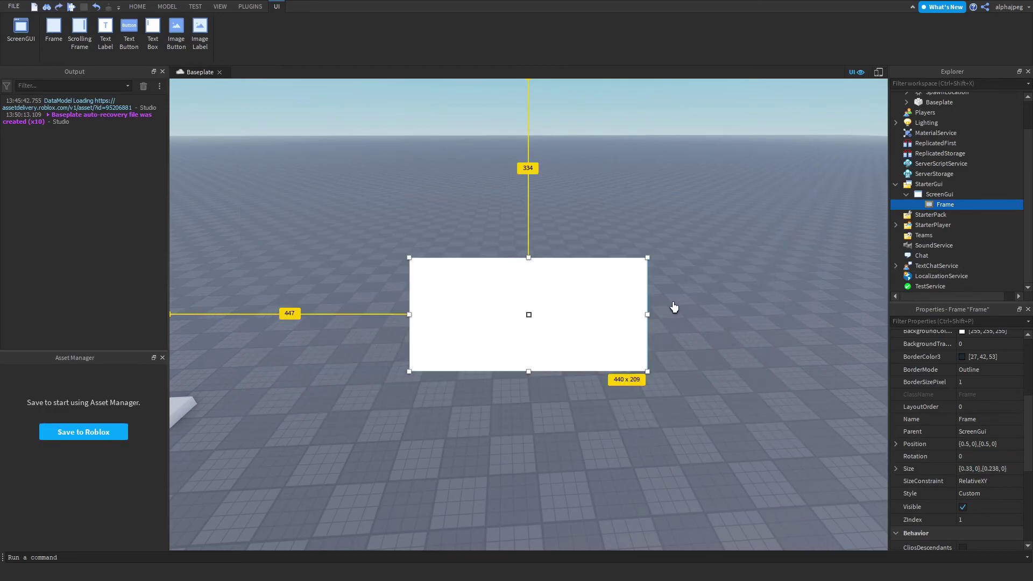
{"action": "left_click", "coordinate": [878, 72]}
{"action": "left_click", "coordinate": [878, 73]}
Set the Frame's Size to {0.5, 0},{0.4, 0} and check it briefly in the HD 1080 device preview
{"action": "left_click", "coordinate": [972, 468]}
{"action": "key", "text": "BackSpace"}
{"action": "key", "text": "BackSpace"}
{"action": "key", "text": "BackSpace"}
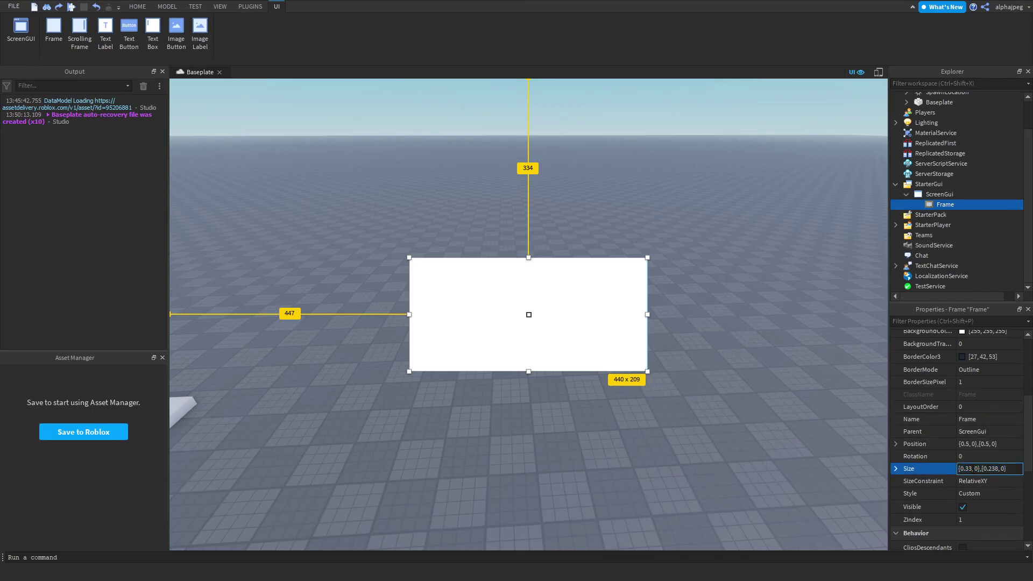
{"action": "type", "text": ".5"}
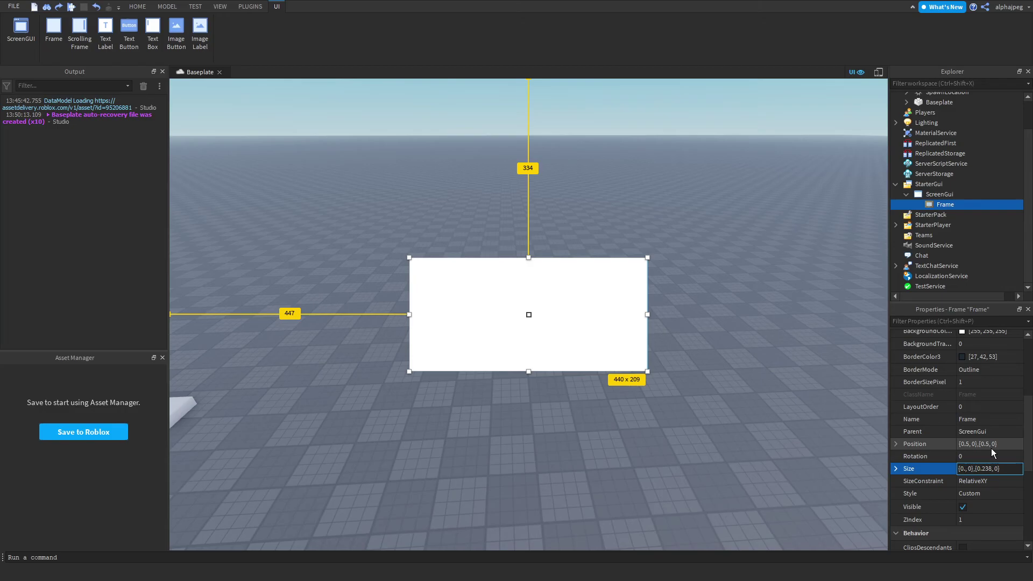
{"action": "key", "text": "Return"}
{"action": "left_click", "coordinate": [993, 469]}
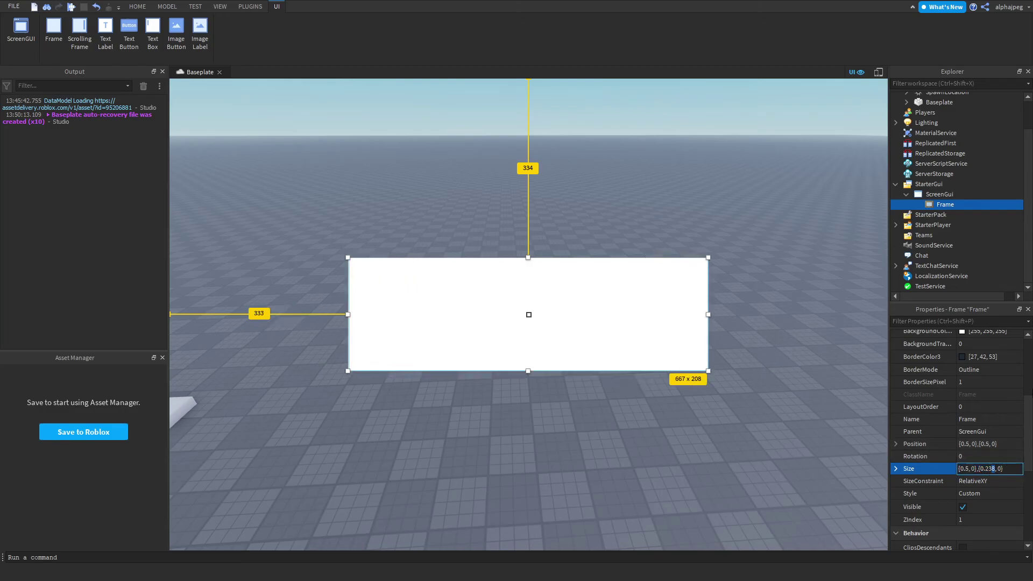
{"action": "type", "text": "4"}
{"action": "key", "text": "Return"}
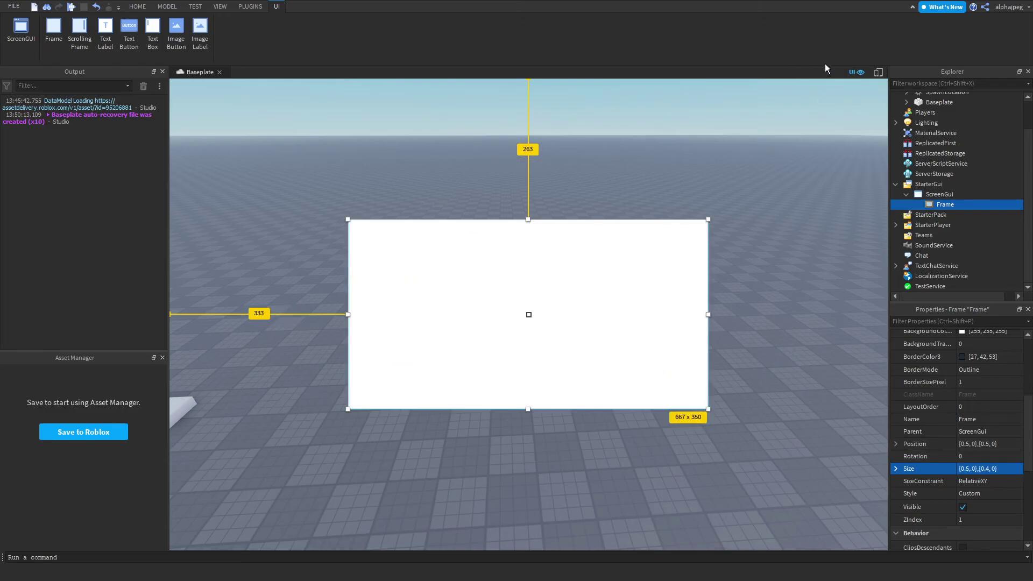
{"action": "left_click", "coordinate": [878, 72]}
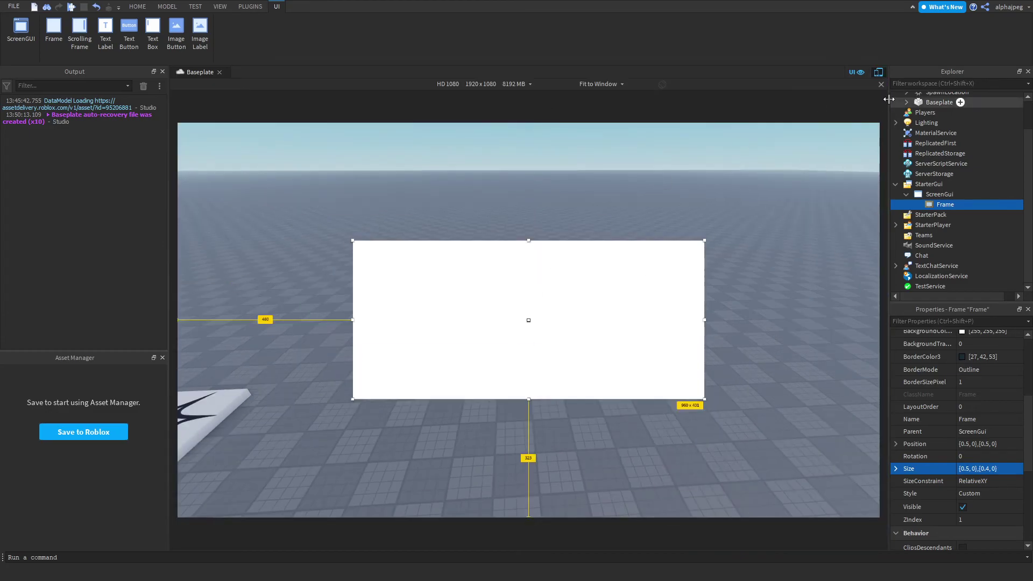
{"action": "left_click", "coordinate": [880, 85]}
Run the SmartScale plugin on the Frame and select its UIAspectRatioConstraint to show the constraint's properties
{"action": "left_click", "coordinate": [243, 7]}
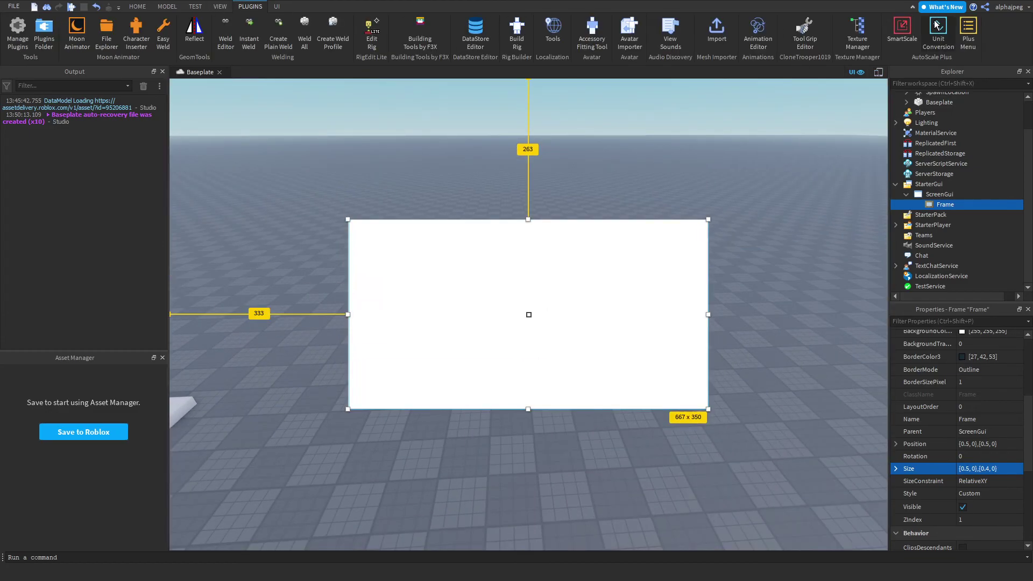
{"action": "left_click", "coordinate": [902, 31]}
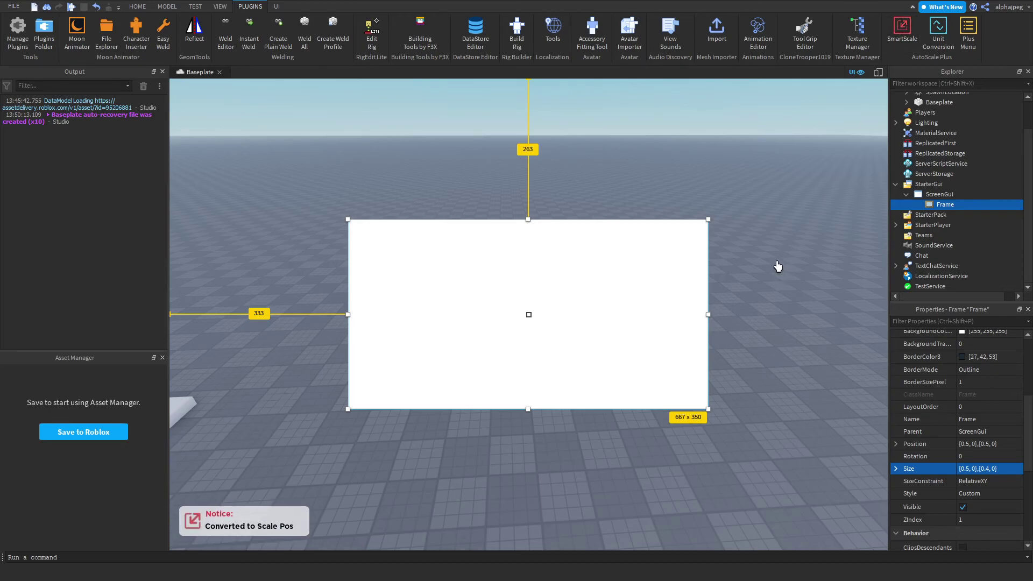
{"action": "left_click", "coordinate": [972, 215]}
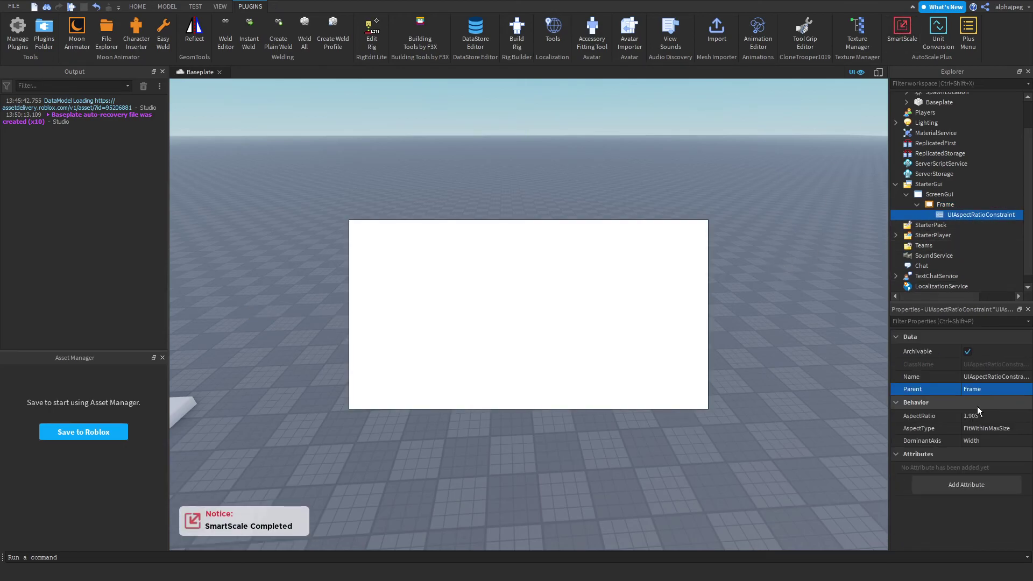
Preview the constrained Frame on another device in the emulator, return to HD 1080, and close the emulator
{"action": "left_click", "coordinate": [877, 73]}
{"action": "left_click", "coordinate": [457, 84]}
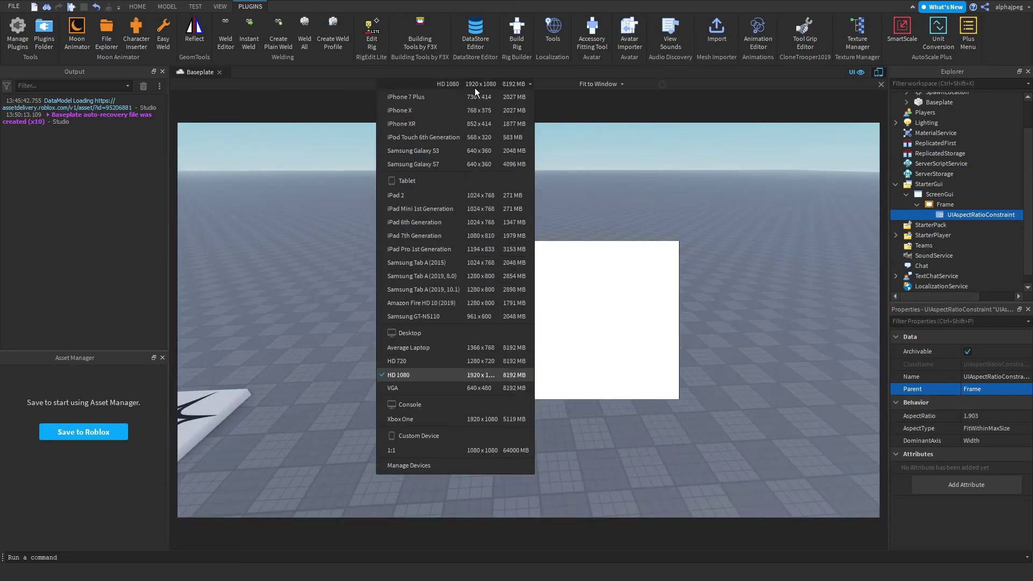
{"action": "left_click", "coordinate": [457, 127]}
{"action": "left_click", "coordinate": [470, 85]}
{"action": "left_click", "coordinate": [479, 207]}
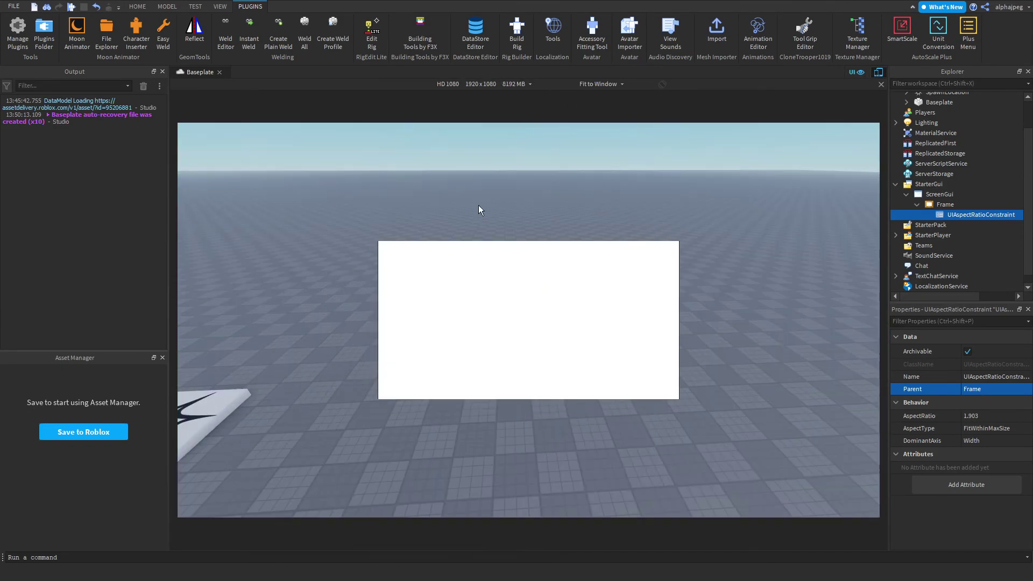
{"action": "left_click", "coordinate": [877, 73]}
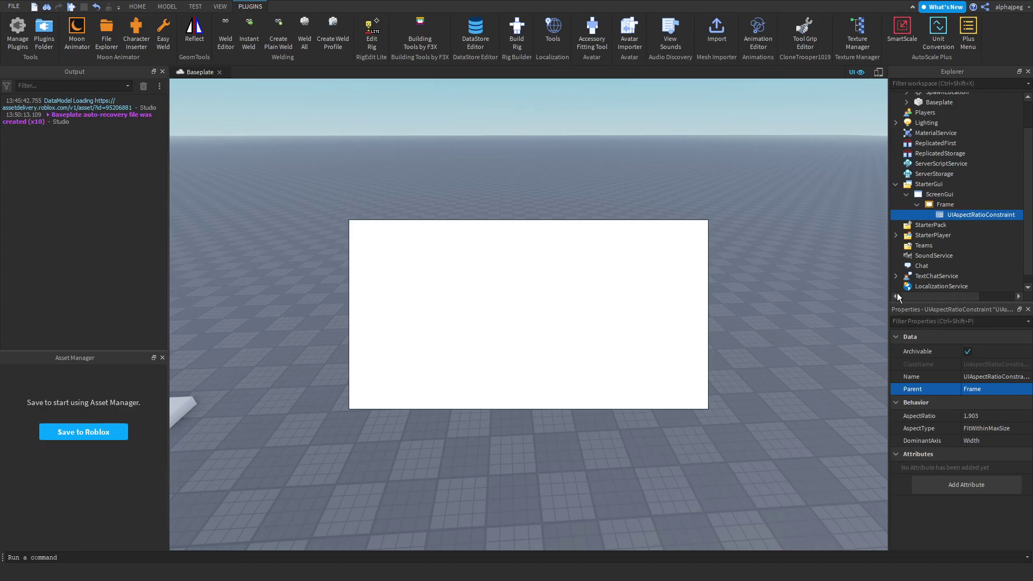
Move the Frame down to a Position of about 0.519, 0.786 in scale and check it in the HD 1080 device preview
{"action": "left_click", "coordinate": [944, 203]}
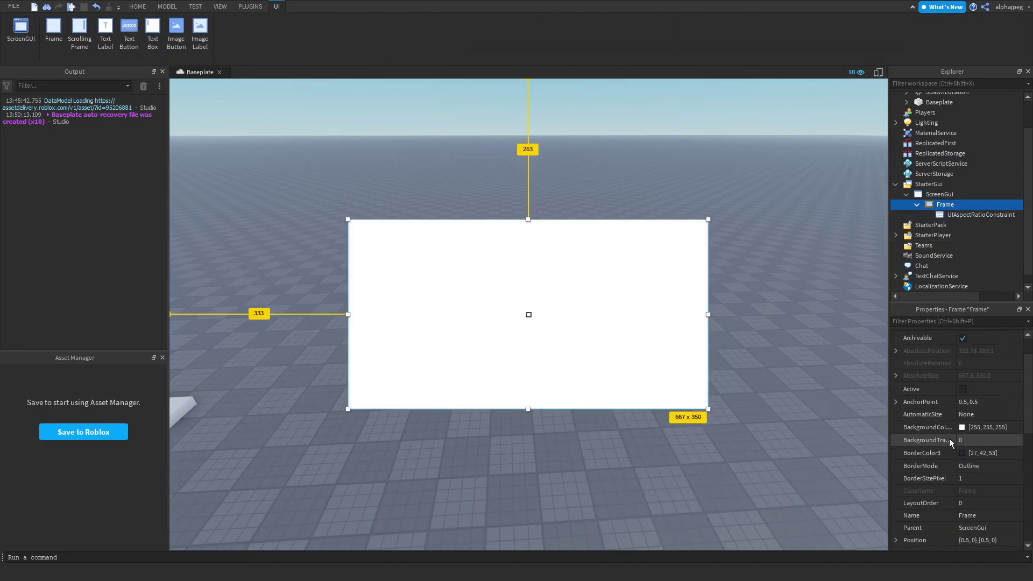
{"action": "scroll", "coordinate": [949, 442], "scroll_direction": "down", "scroll_amount": 2}
{"action": "left_click_drag", "start_coordinate": [601, 304], "coordinate": [615, 437]}
{"action": "left_click", "coordinate": [879, 72]}
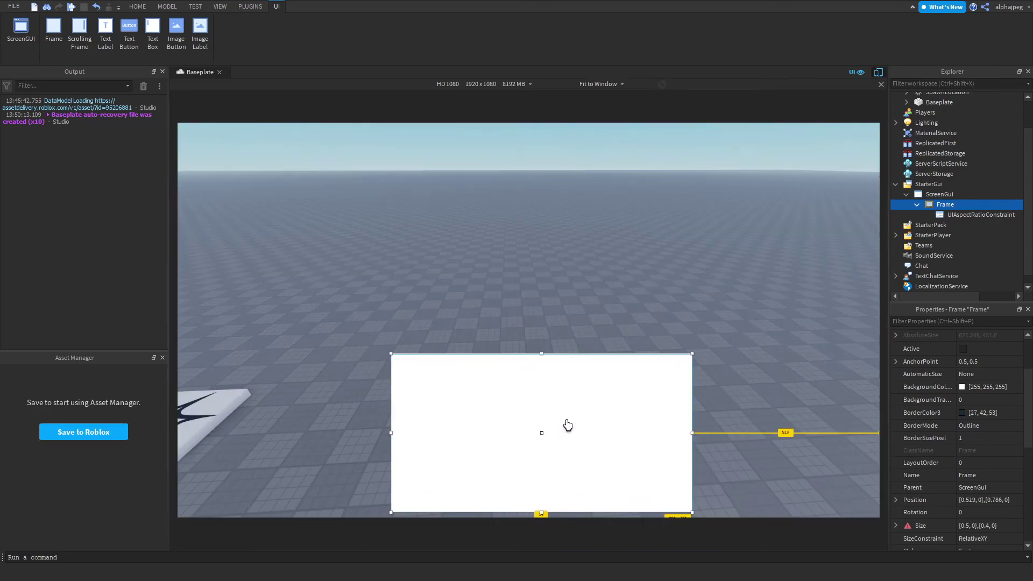
{"action": "left_click", "coordinate": [878, 72]}
Set the Frame's Position to {0.5, 0},{0.786, 0} and check it briefly in the device preview
{"action": "left_click", "coordinate": [989, 499]}
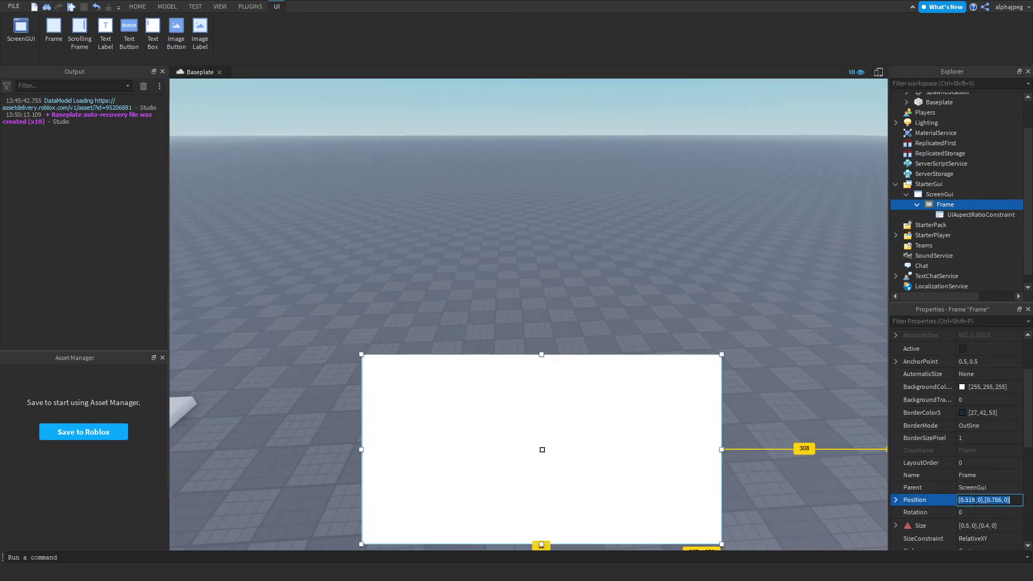
{"action": "key", "text": "BackSpace"}
{"action": "key", "text": "BackSpace"}
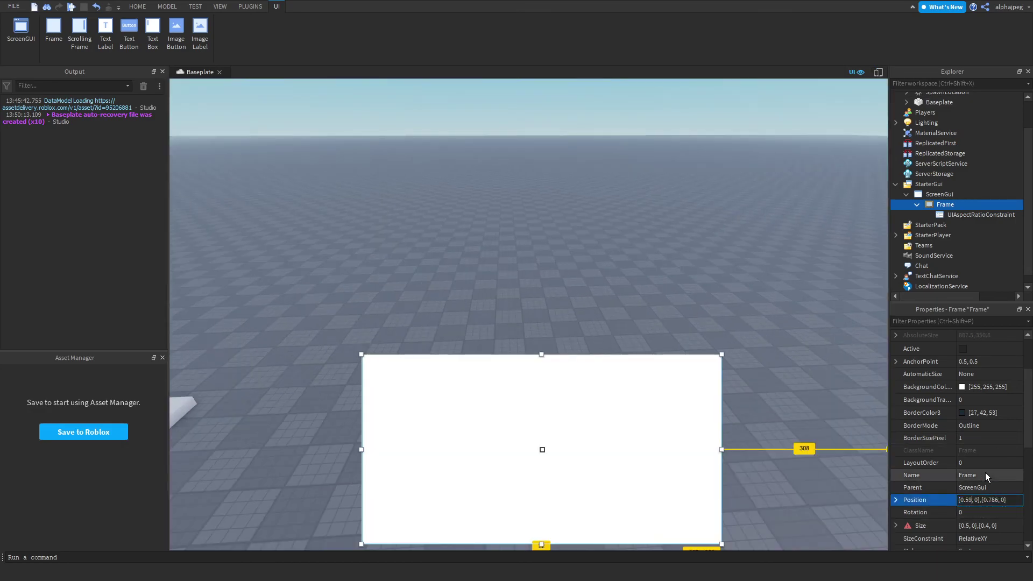
{"action": "key", "text": "Return"}
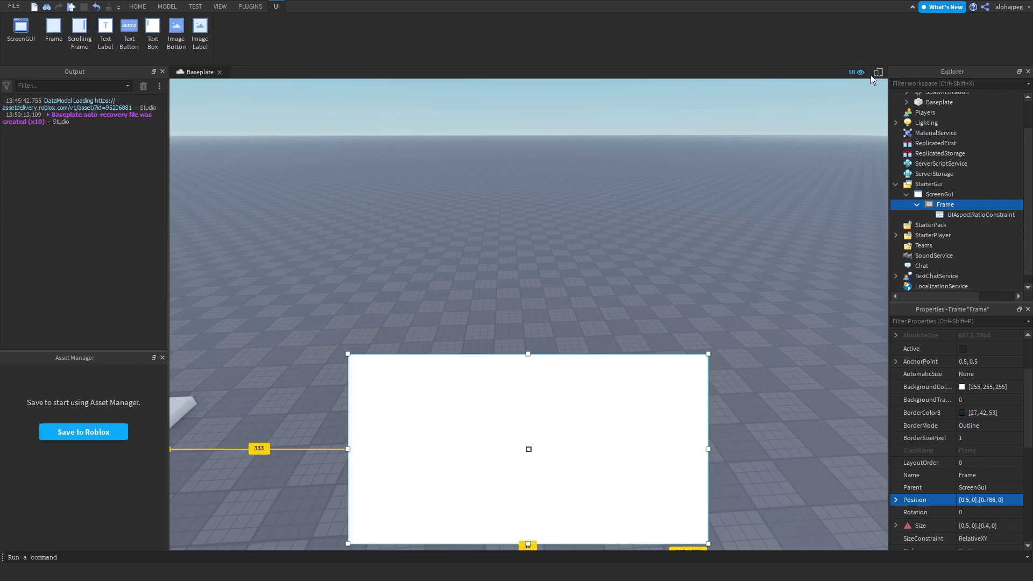
{"action": "left_click", "coordinate": [877, 72]}
{"action": "left_click", "coordinate": [878, 73]}
Set the Frame's Size to {0.5, 0},{0.8, 0}
{"action": "scroll", "coordinate": [983, 496], "scroll_direction": "down", "scroll_amount": 3}
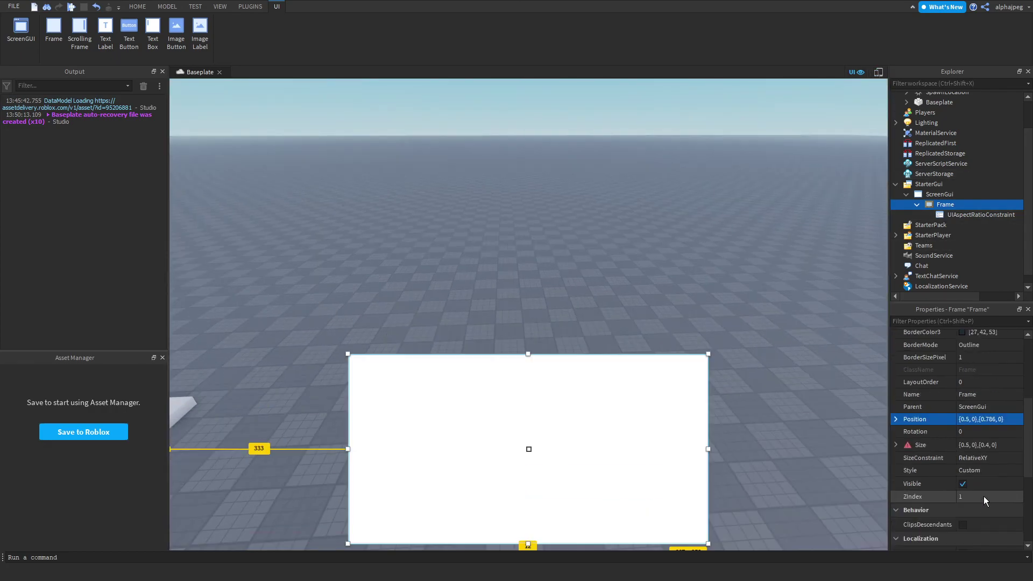
{"action": "left_click", "coordinate": [982, 445]}
{"action": "left_click", "coordinate": [982, 445]}
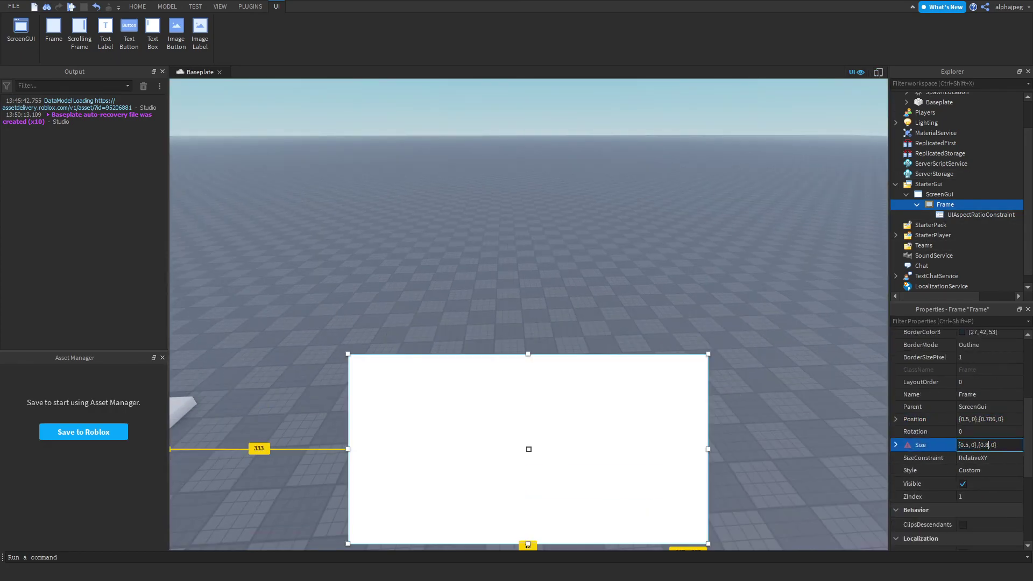
{"action": "key", "text": "Return"}
Delete the UIAspectRatioConstraint from the Frame and select the Frame again
{"action": "left_click", "coordinate": [960, 215]}
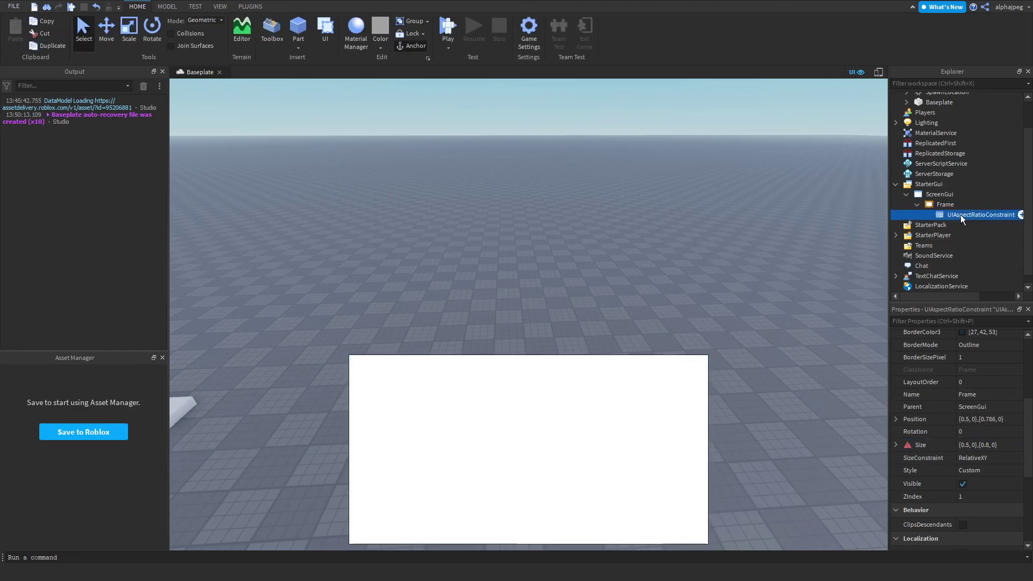
{"action": "key", "text": "Delete"}
{"action": "left_click", "coordinate": [946, 204]}
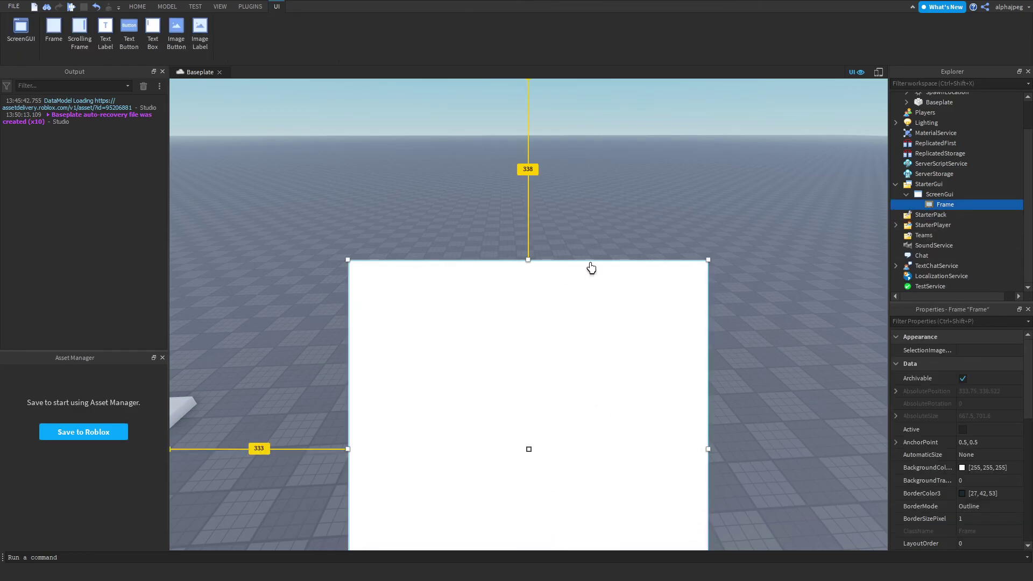
Set the Frame's AnchorPoint to 0.5, 1 by changing its Y value to 1
{"action": "left_click", "coordinate": [896, 442]}
{"action": "left_click", "coordinate": [995, 442]}
{"action": "key", "text": "Tab"}
{"action": "key", "text": "Tab"}
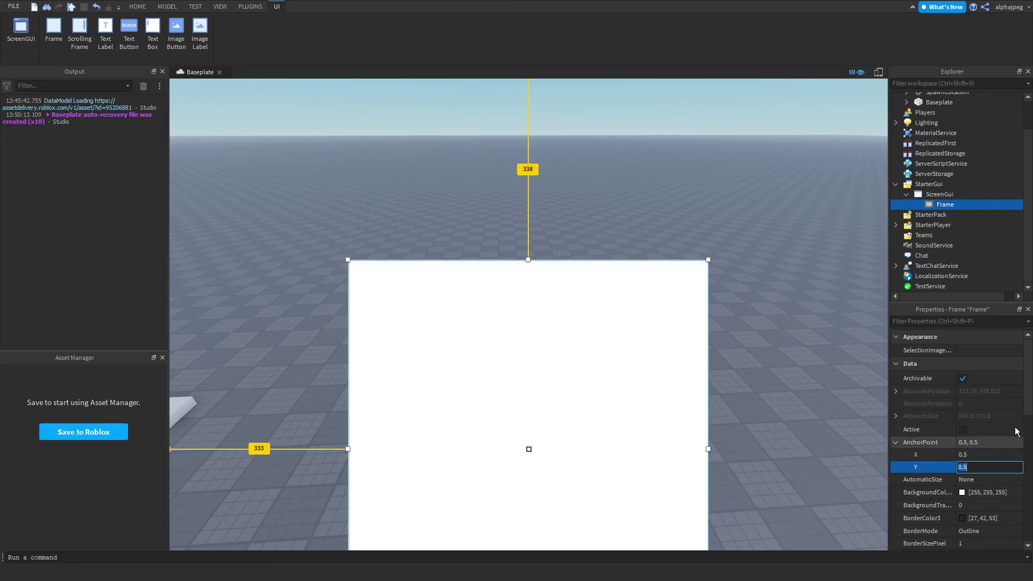
{"action": "type", "text": "1"}
{"action": "key", "text": "Return"}
{"action": "left_click", "coordinate": [896, 442]}
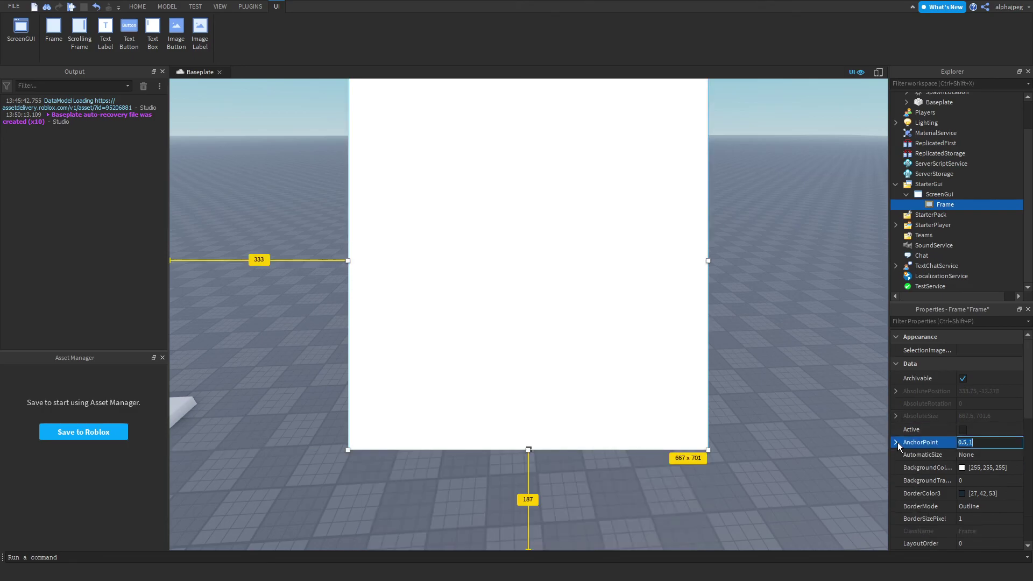
Set the Frame's Position to {0.5, 0},{1, 0} so it sits on the screen's lower edge
{"action": "scroll", "coordinate": [946, 442], "scroll_direction": "down", "scroll_amount": 3}
{"action": "left_click", "coordinate": [980, 460]}
{"action": "left_click", "coordinate": [990, 460]}
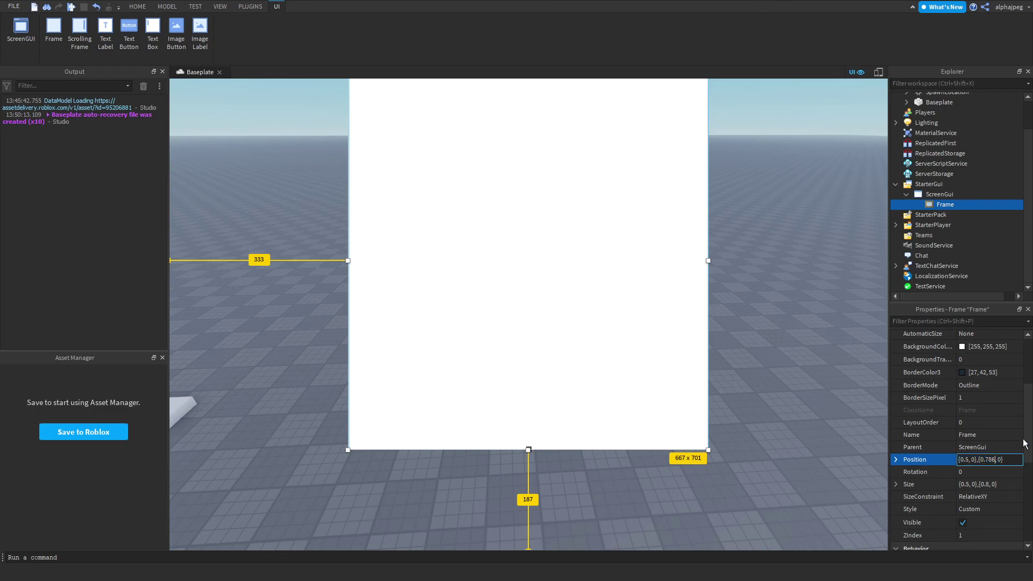
{"action": "key", "text": "BackSpace"}
{"action": "key", "text": "BackSpace"}
{"action": "key", "text": "BackSpace"}
{"action": "key", "text": "BackSpace"}
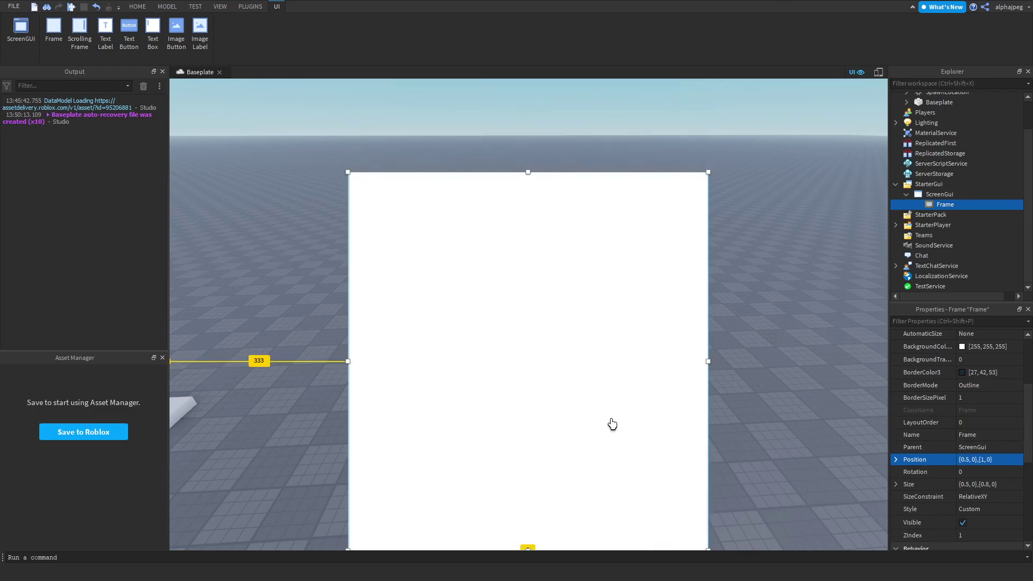
Set the Frame's Size to {0.5, 0},{0.5, 0} and its Position to {0.5, 0},{0.9, 0}
{"action": "left_click", "coordinate": [980, 484]}
{"action": "key", "text": "Return"}
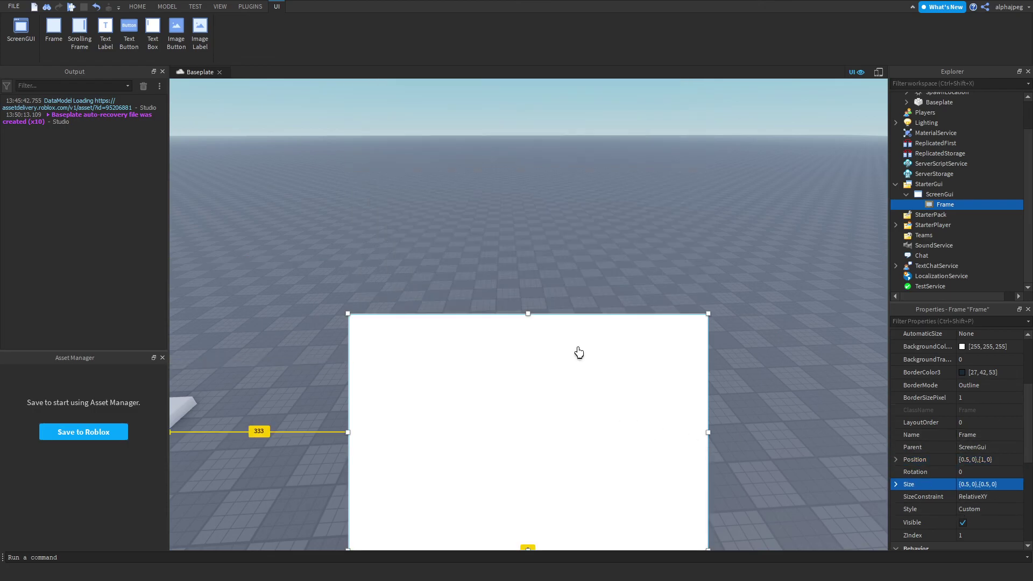
{"action": "left_click", "coordinate": [980, 459]}
{"action": "key", "text": "End"}
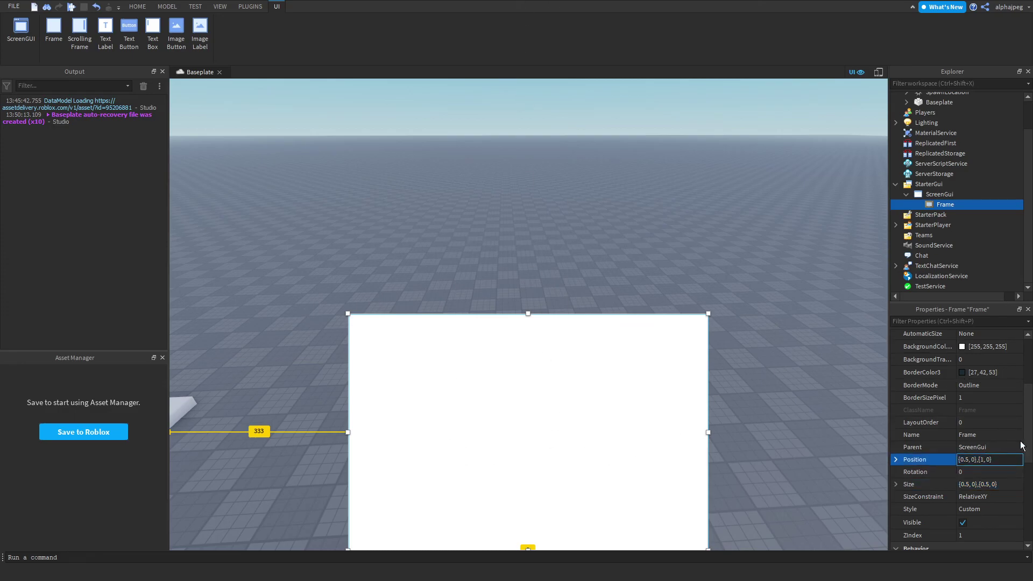
{"action": "type", "text": "9"}
{"action": "key", "text": "Return"}
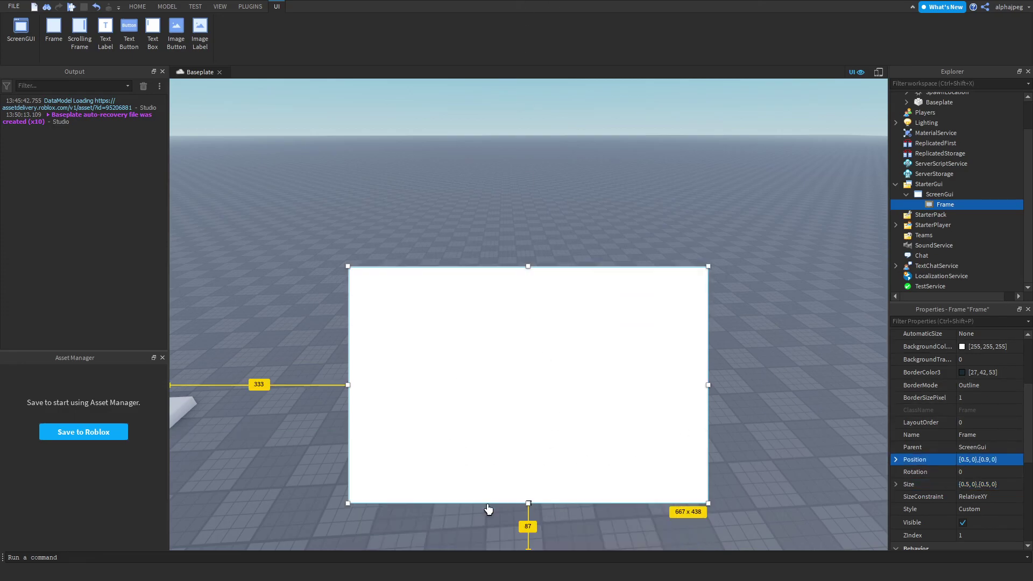
Increase the Frame's height by setting its Size to {0.5, 0},{0.8, 0}
{"action": "left_click", "coordinate": [989, 484]}
{"action": "key", "text": "End"}
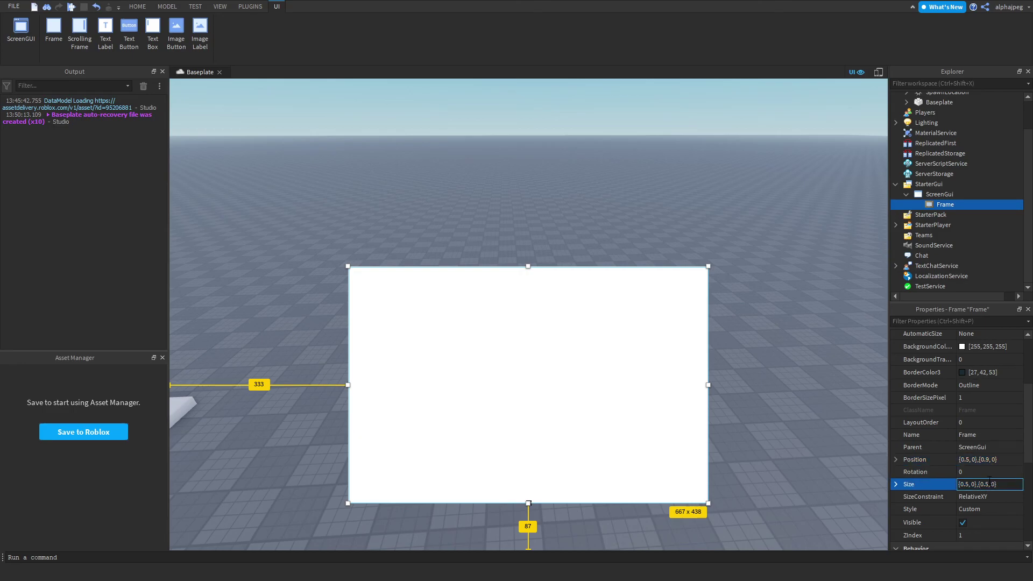
{"action": "key", "text": "Return"}
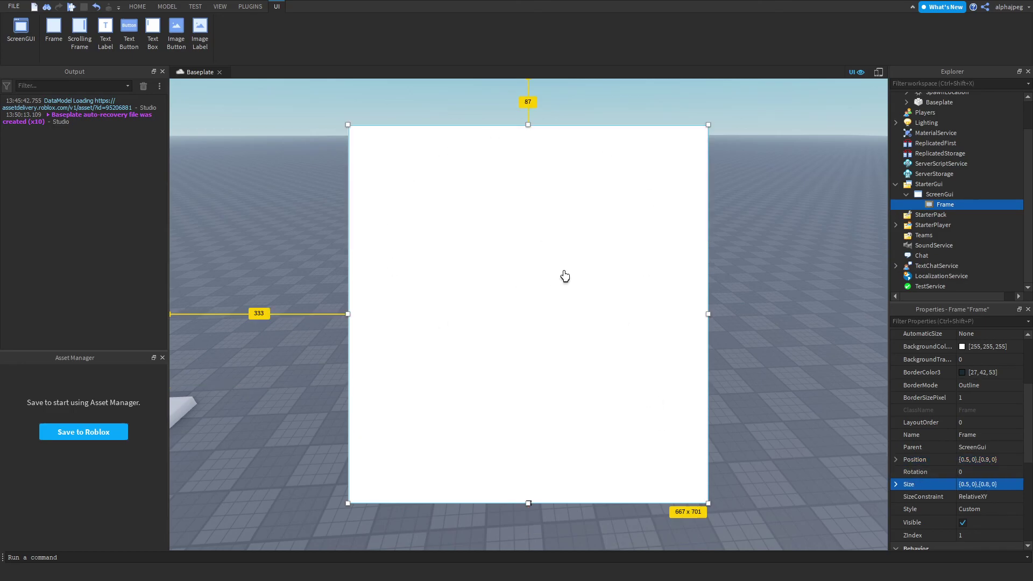